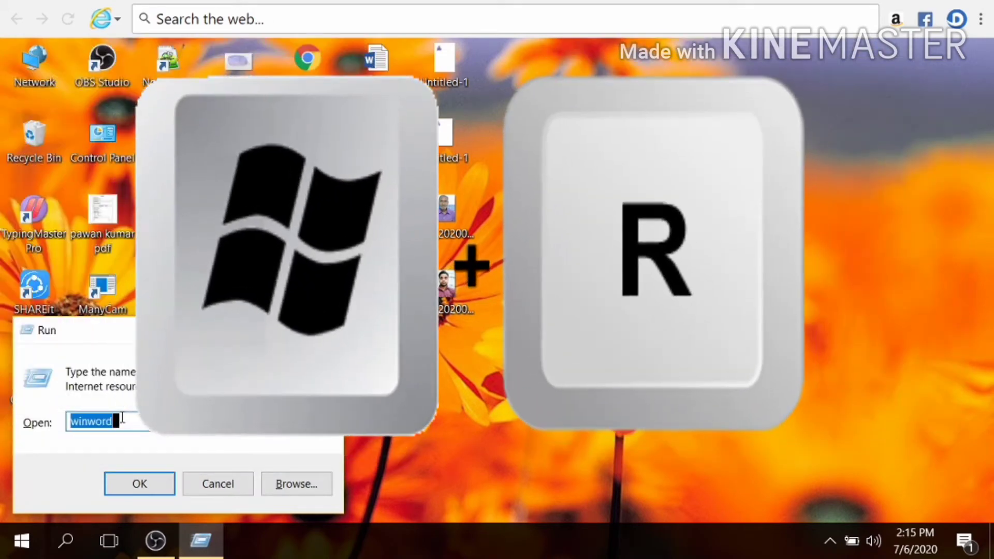
Launch Excel with the Run command "excel" and create a blank workbook.
key(BackSpace)
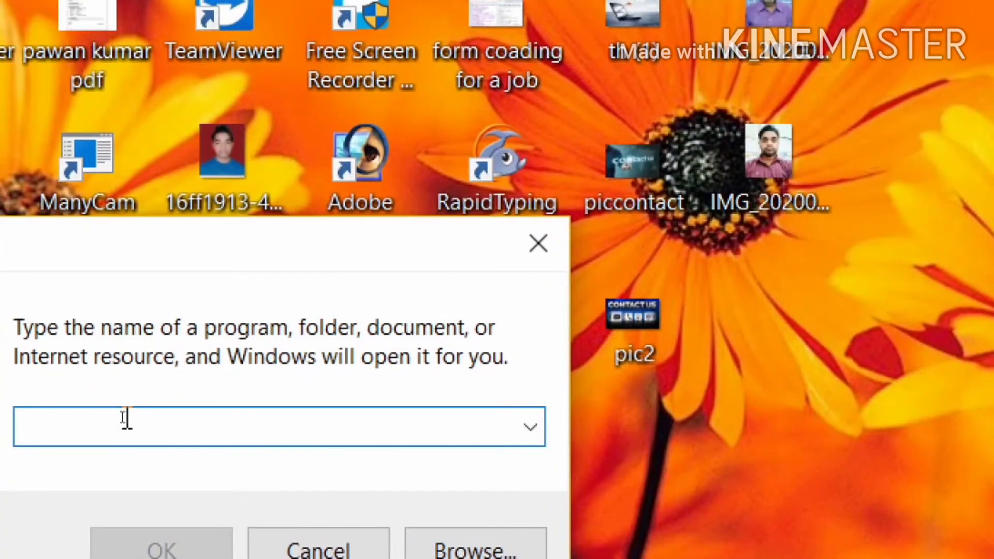
text(exc)
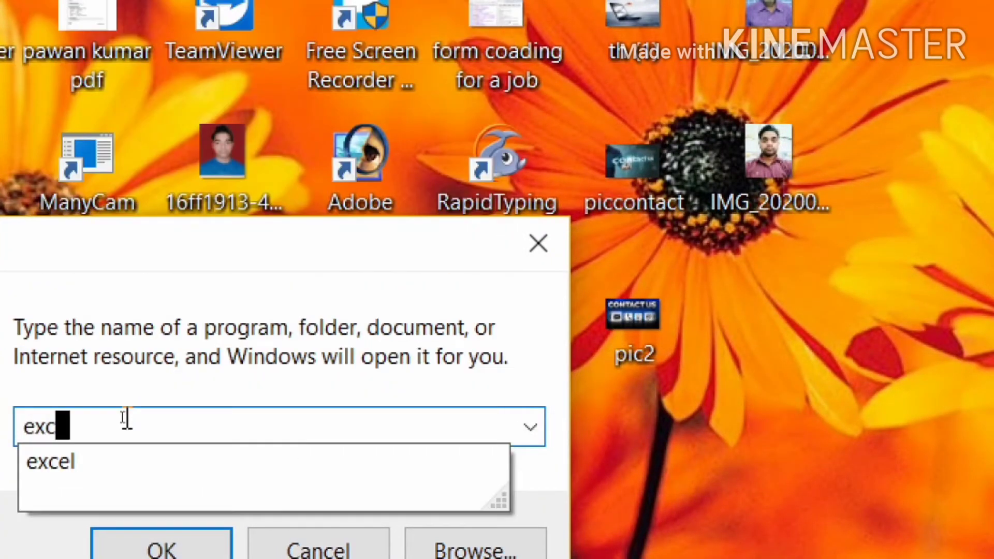
text(el)
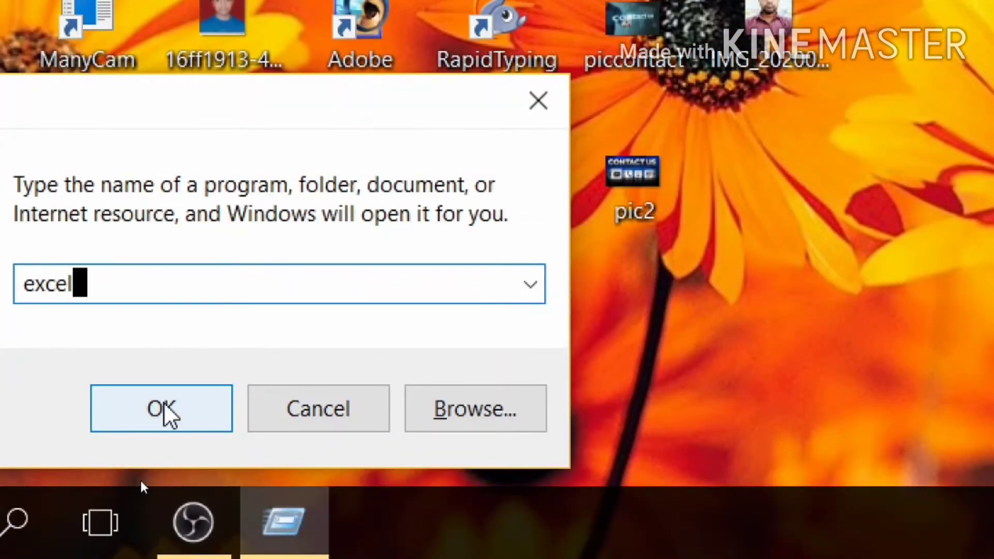
click(164, 405)
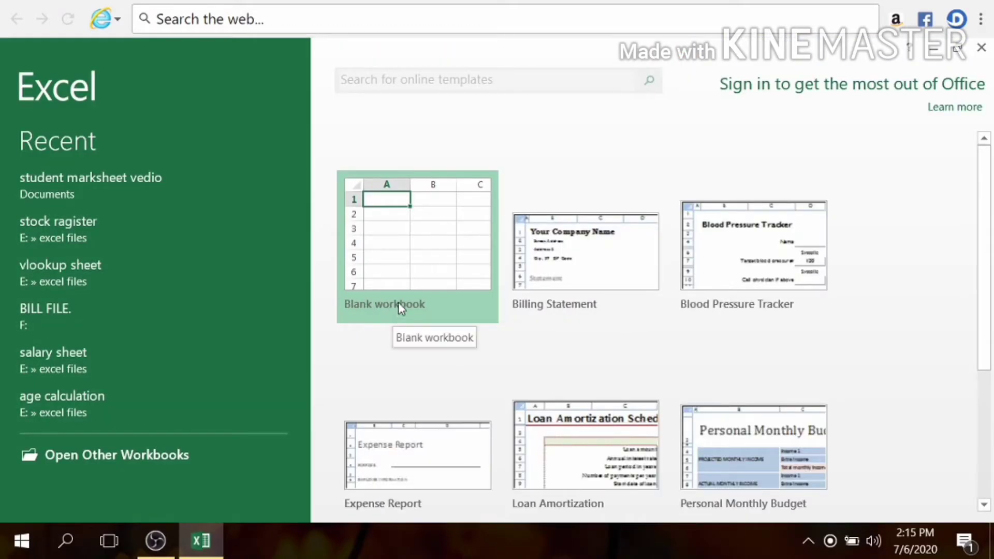
click(383, 249)
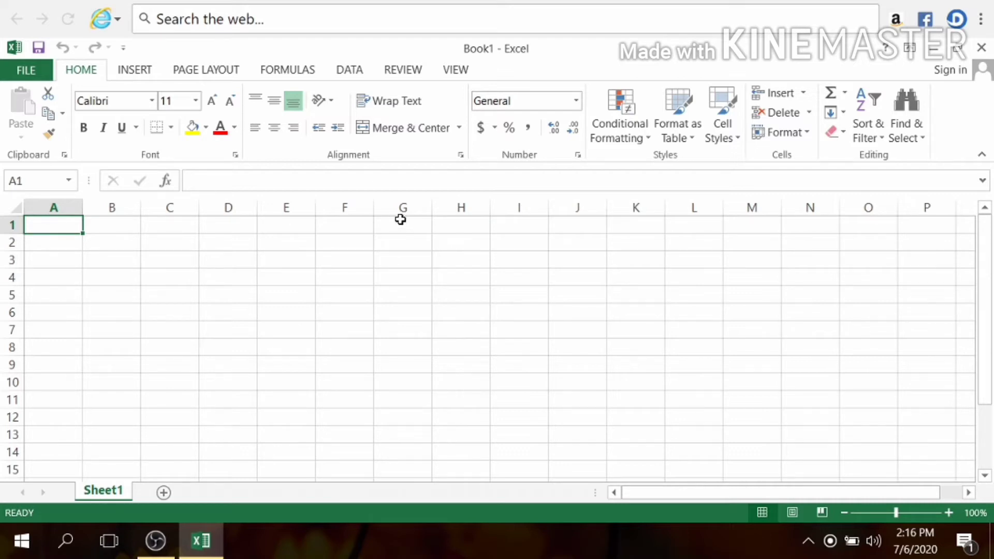
Merge and center cells G1:K2 to form a title cell.
drag(400, 220, 610, 241)
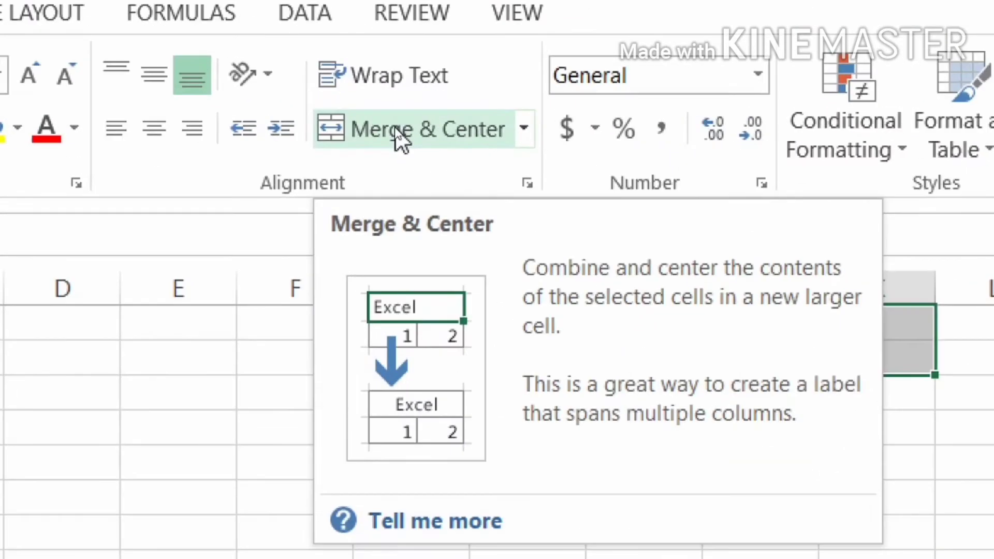
click(408, 125)
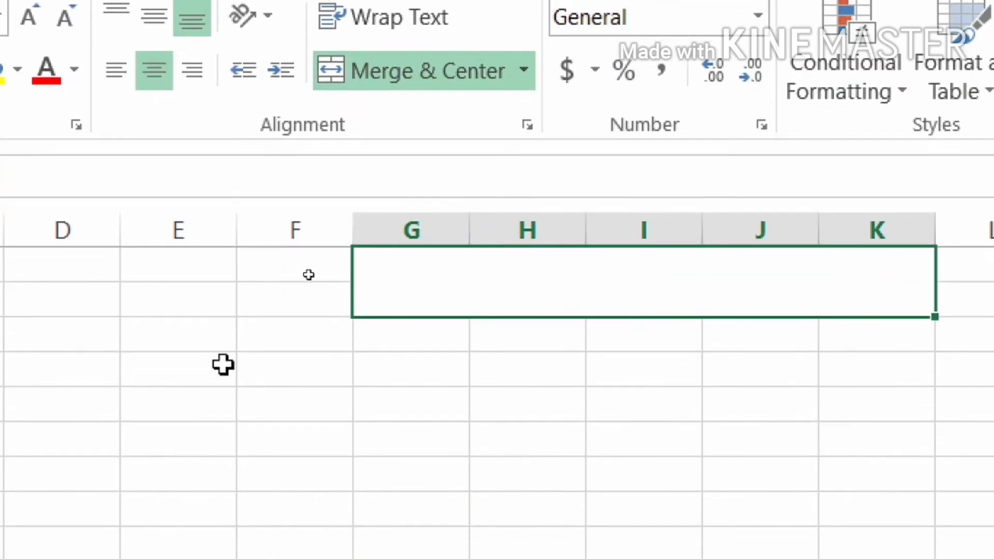
click(222, 365)
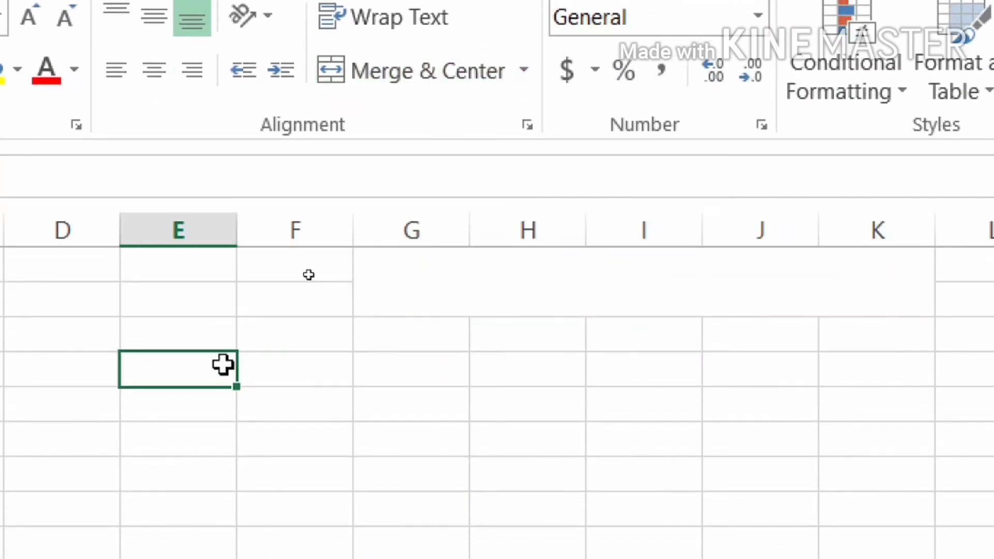
Apply a thick box border around the merged cell G1:K2.
click(553, 290)
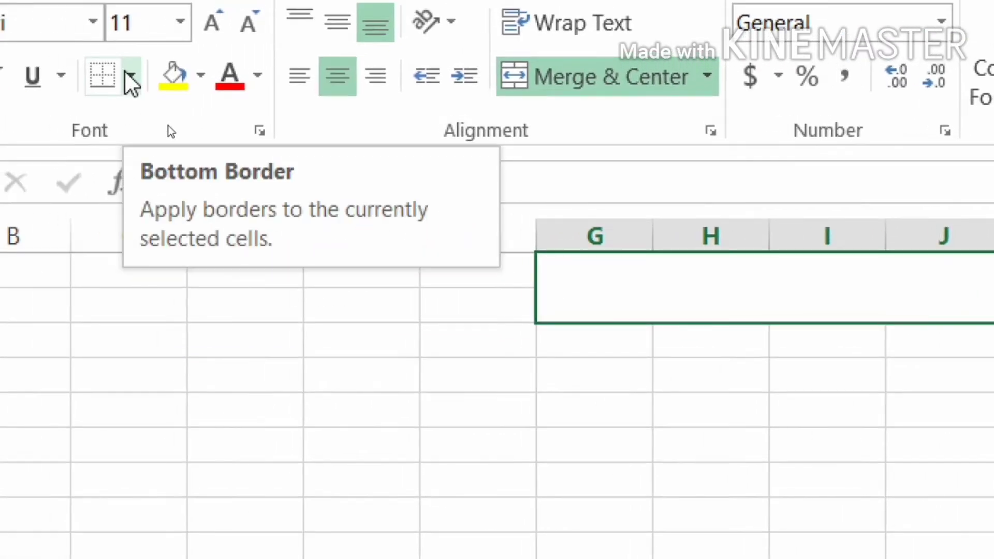
click(130, 77)
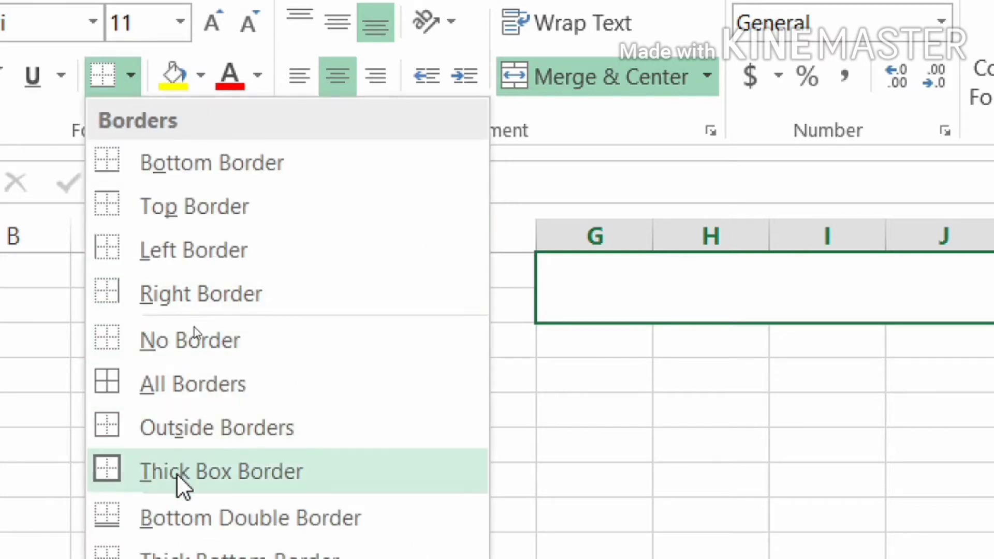
click(178, 475)
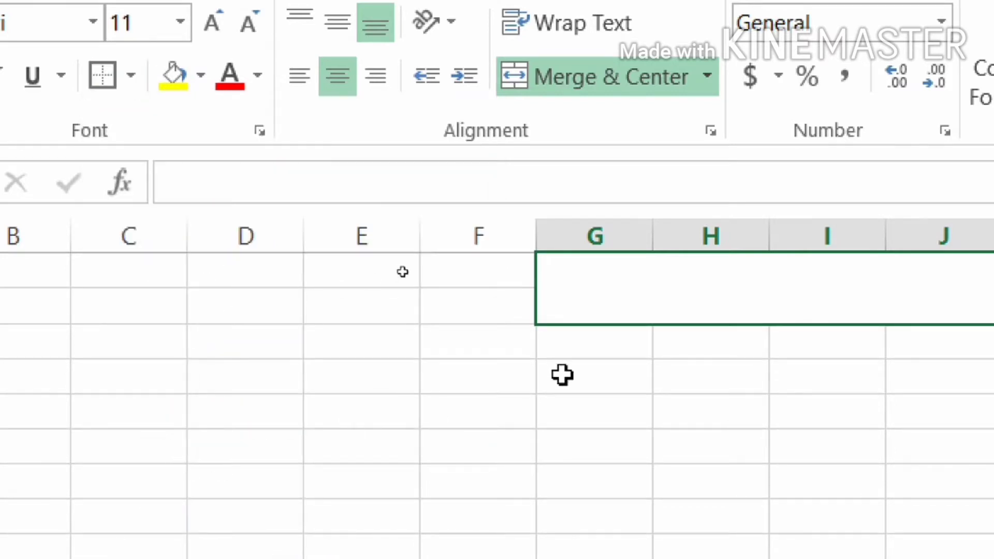
click(616, 357)
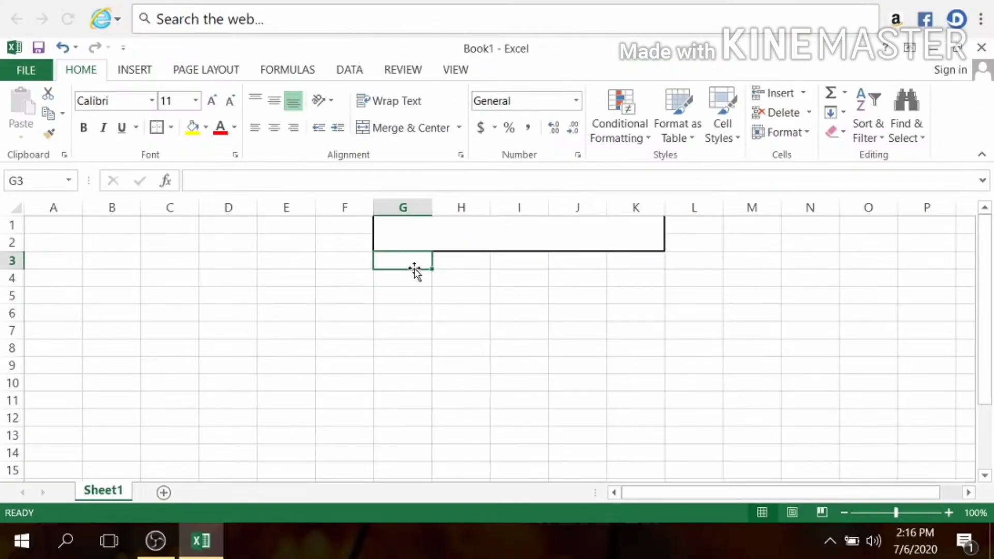
click(734, 279)
click(446, 301)
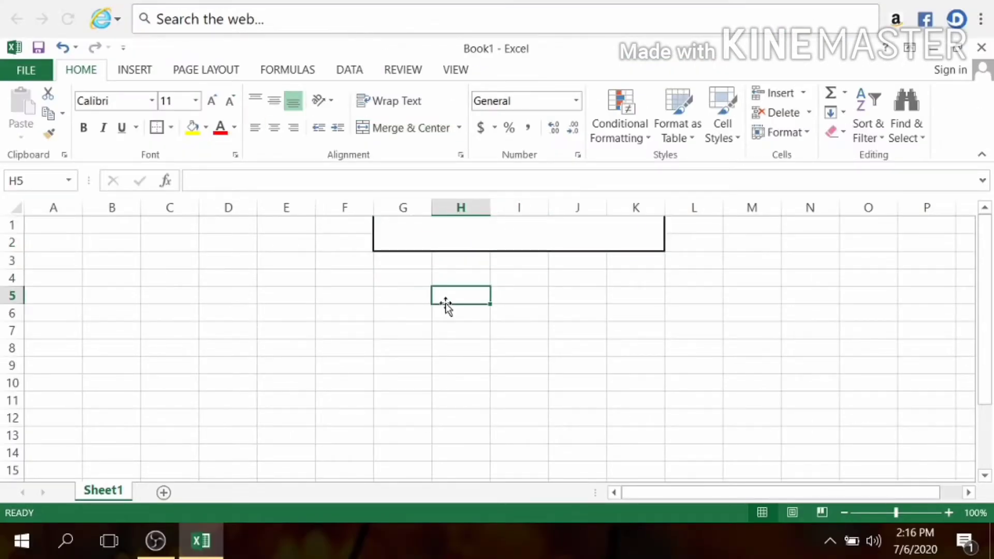
Enter the title "Age calculation sheet" in the merged cell G1:K2.
click(433, 239)
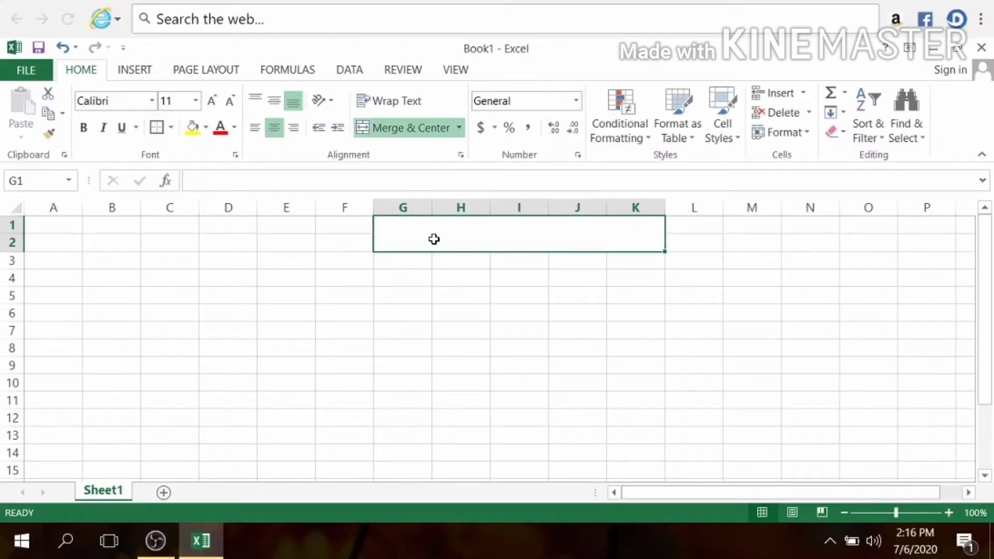
text(A)
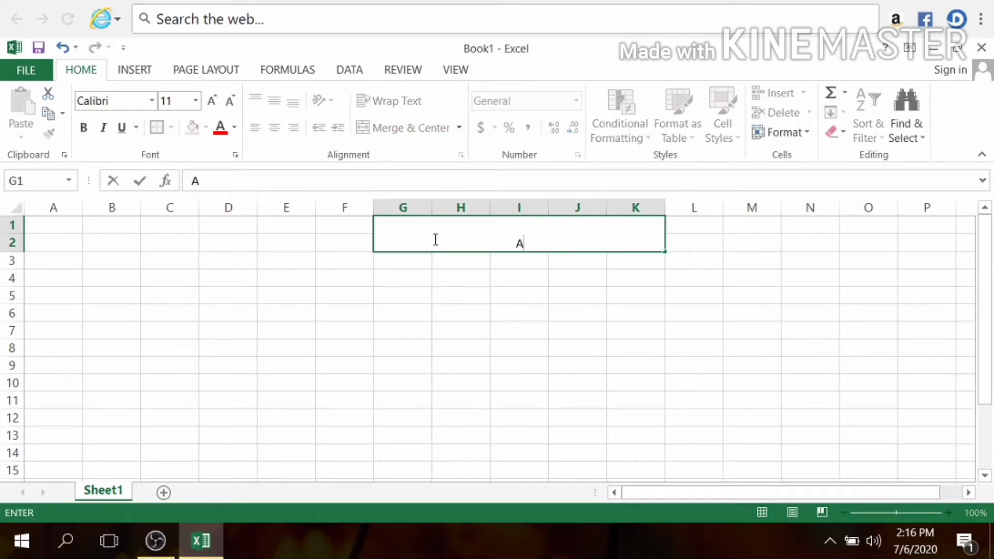
text(ge calc)
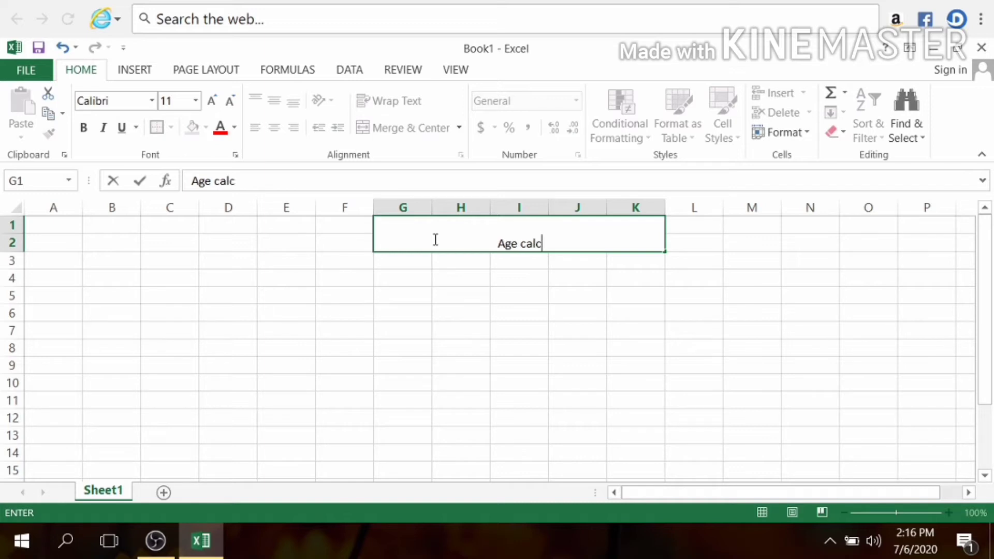
text(ulatio)
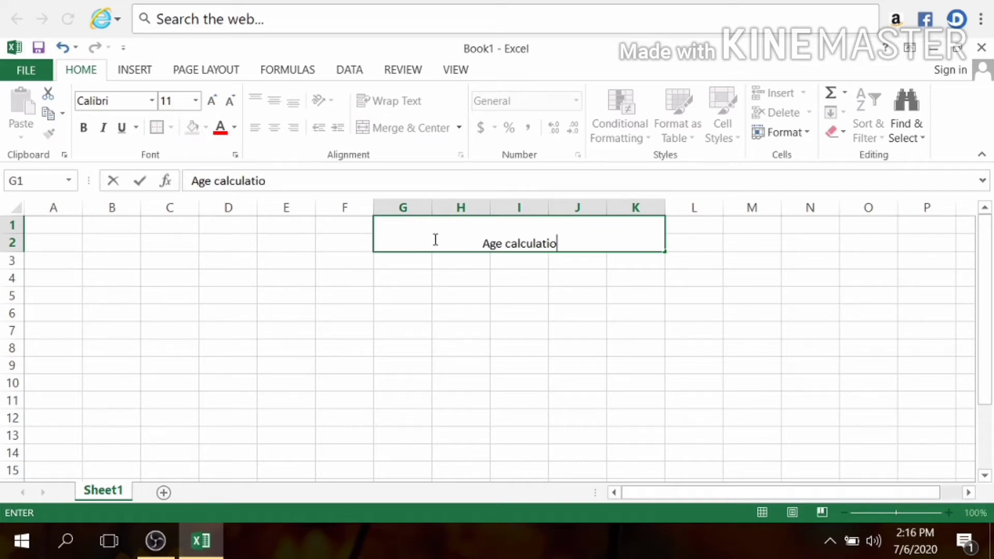
text(n sheet)
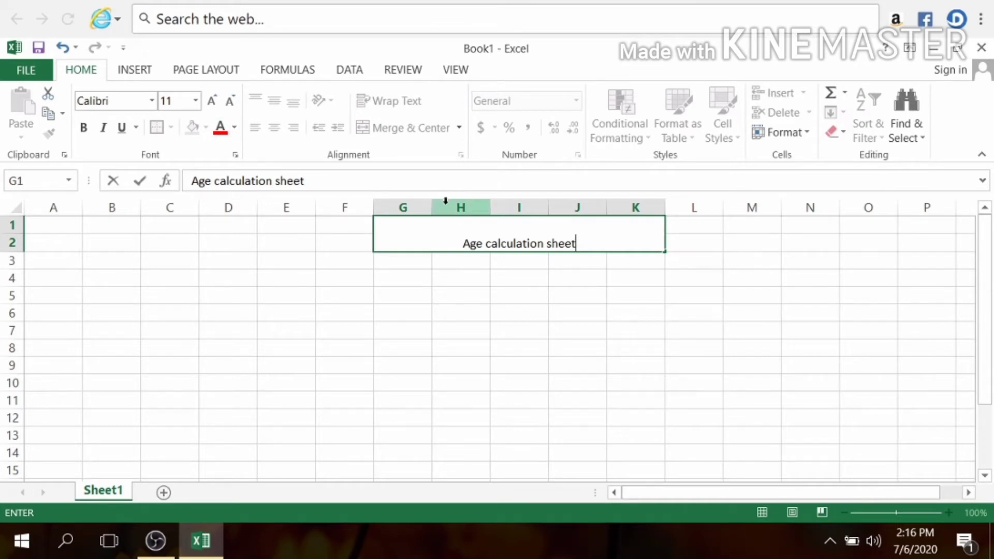
click(404, 311)
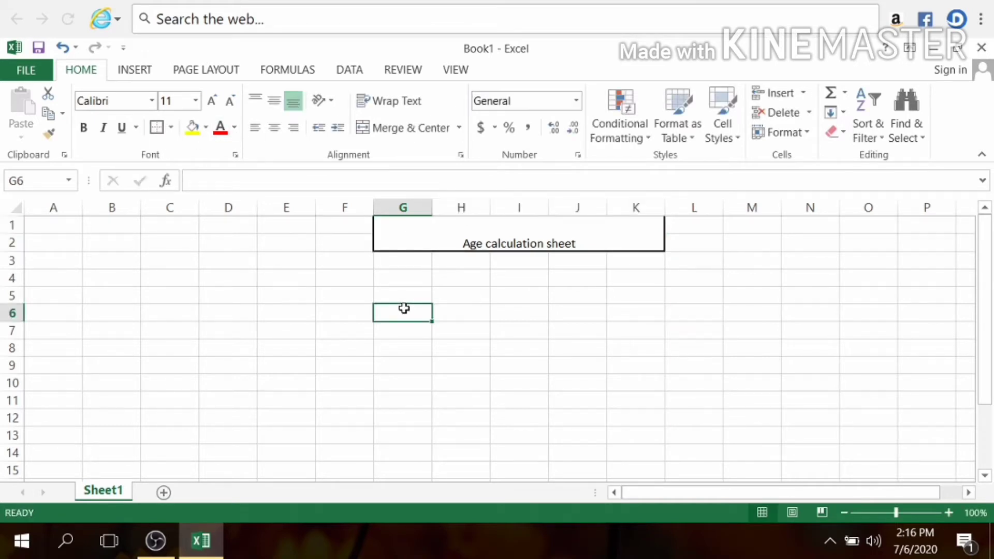
Format the title "Age calculation sheet" as bold, size 20, with a red font color.
click(497, 224)
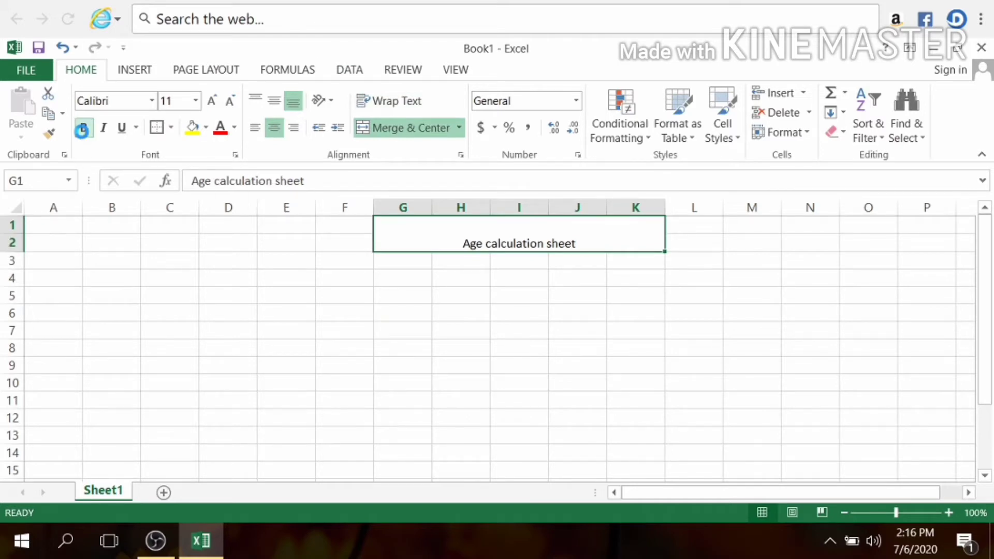
click(84, 128)
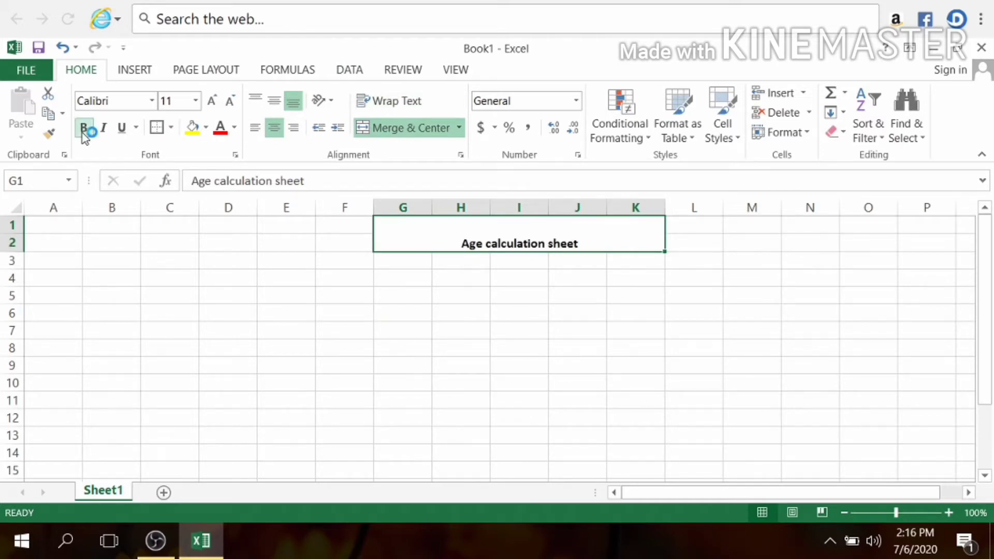
click(209, 101)
click(208, 102)
click(208, 101)
click(208, 101)
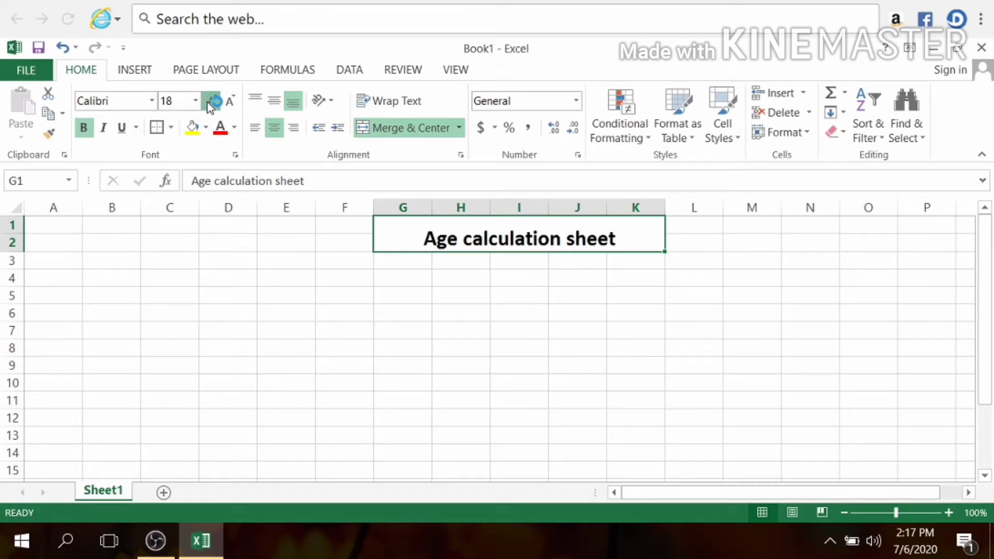
click(208, 101)
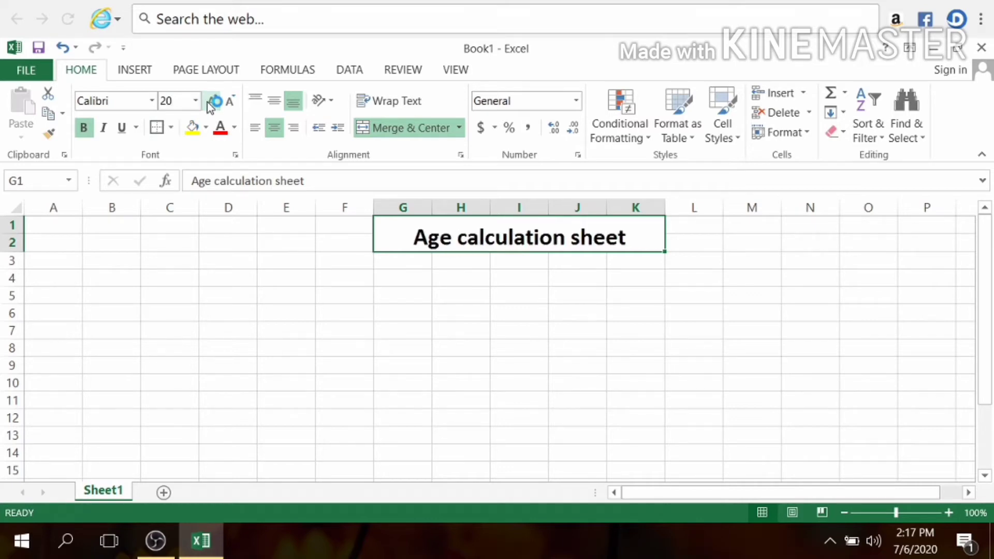
click(221, 129)
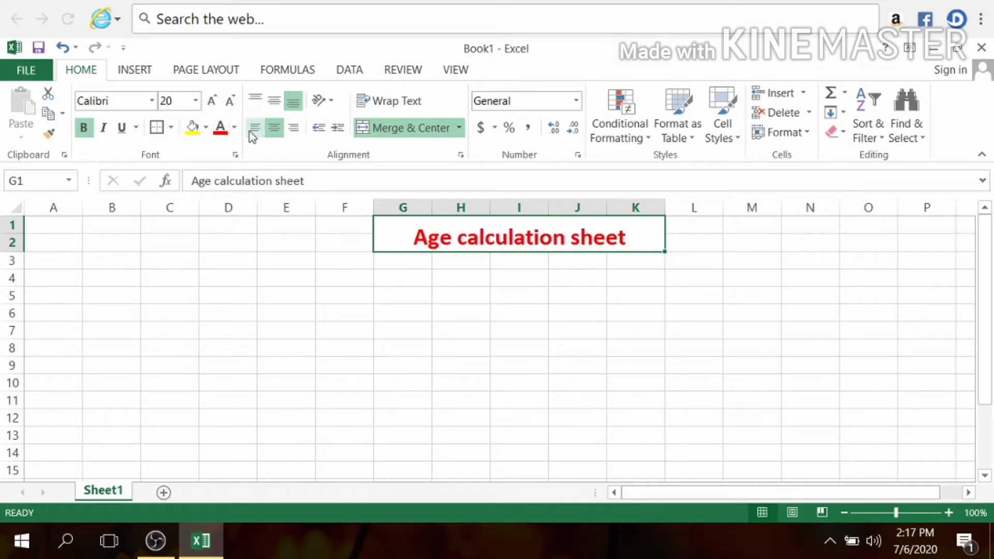
Fill the merged title cell with a medium shade of the blue theme color.
click(206, 127)
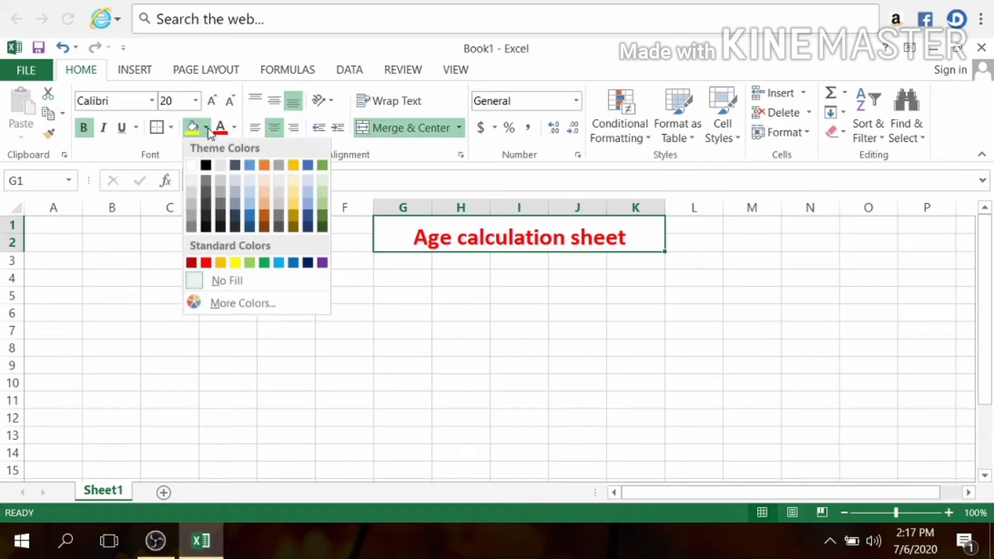
click(248, 199)
click(428, 282)
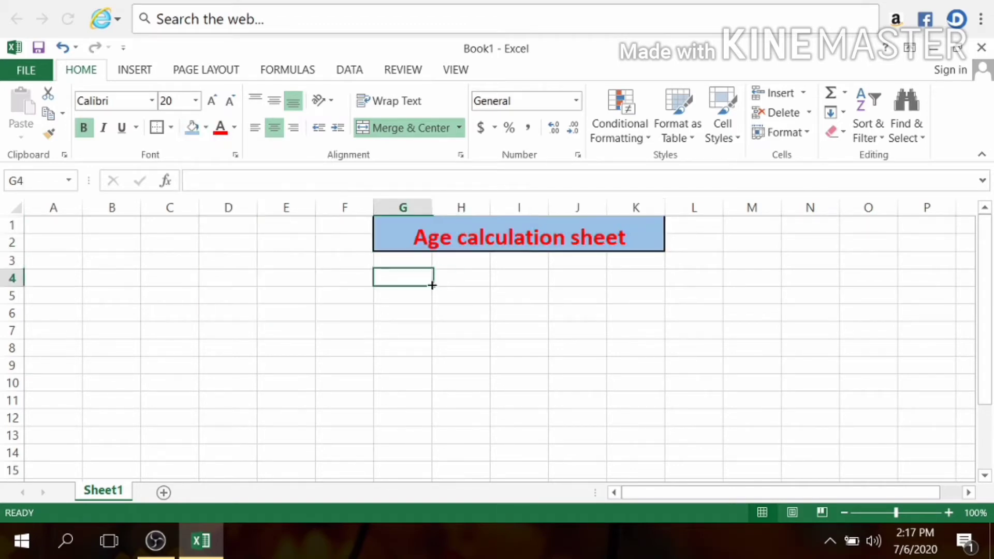
Set the title cell's fill to the light blue theme shade, one step paler than the medium shade.
click(392, 238)
click(206, 127)
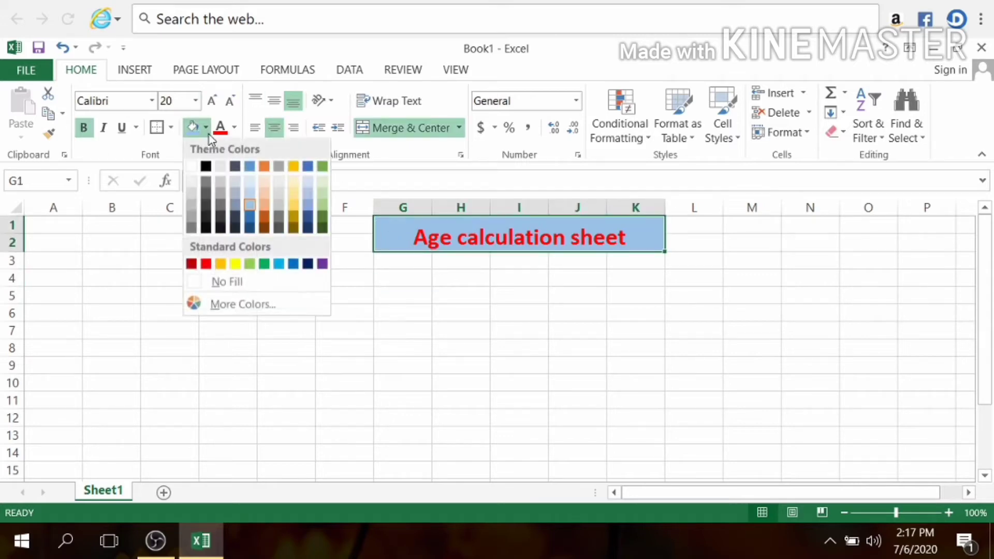
click(250, 194)
click(340, 306)
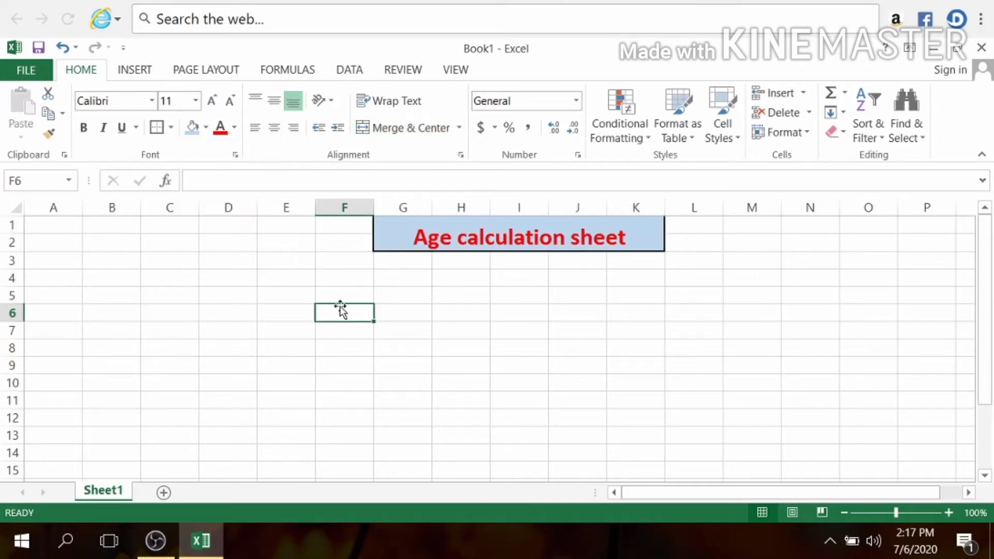
Enter the column headers "roll no" in A4 and "name" in B4.
click(59, 274)
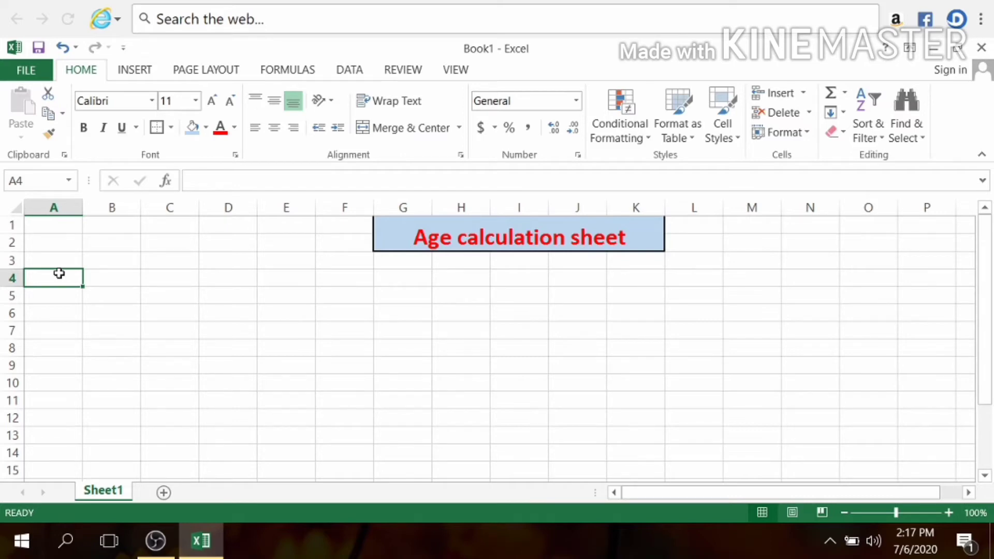
text(roll)
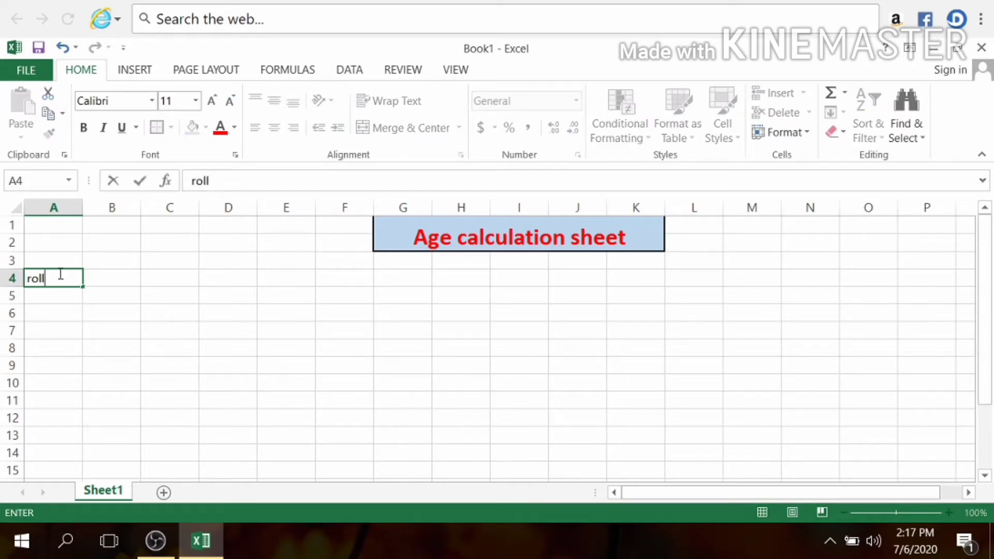
text( no)
key(Tab)
text(nam)
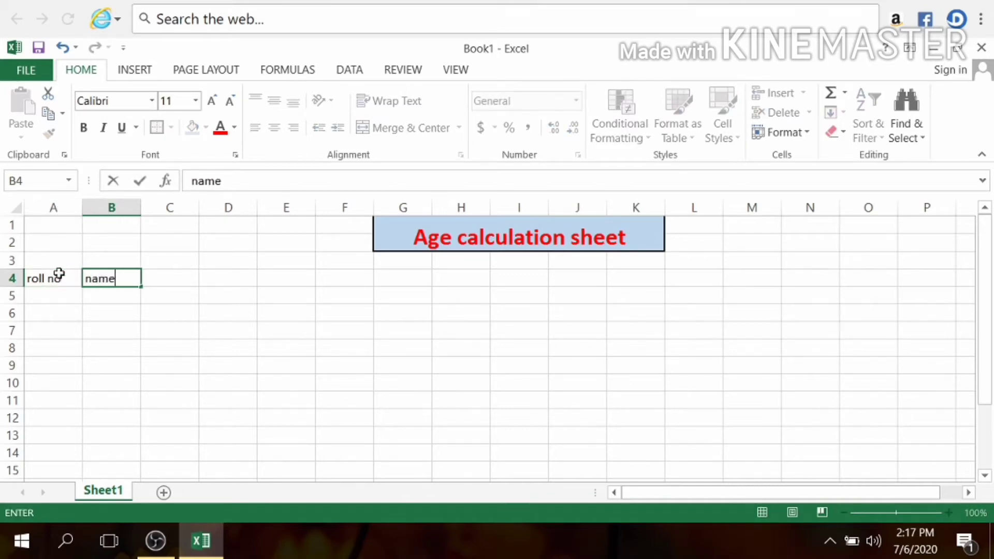
text(e)
key(Tab)
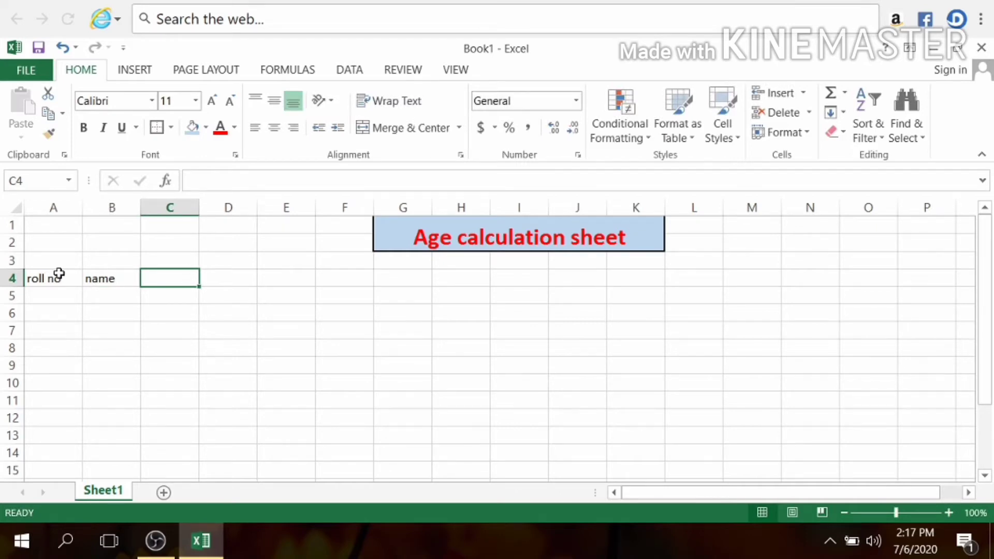
Enter the header "start date(dob)" in C4 and widen column C to fit the text.
text(sta)
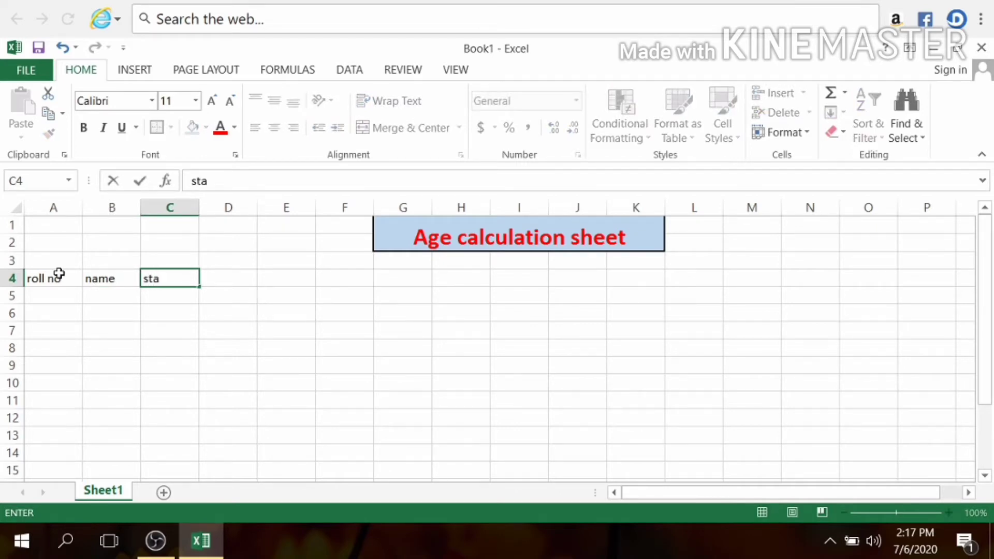
text(rt date()
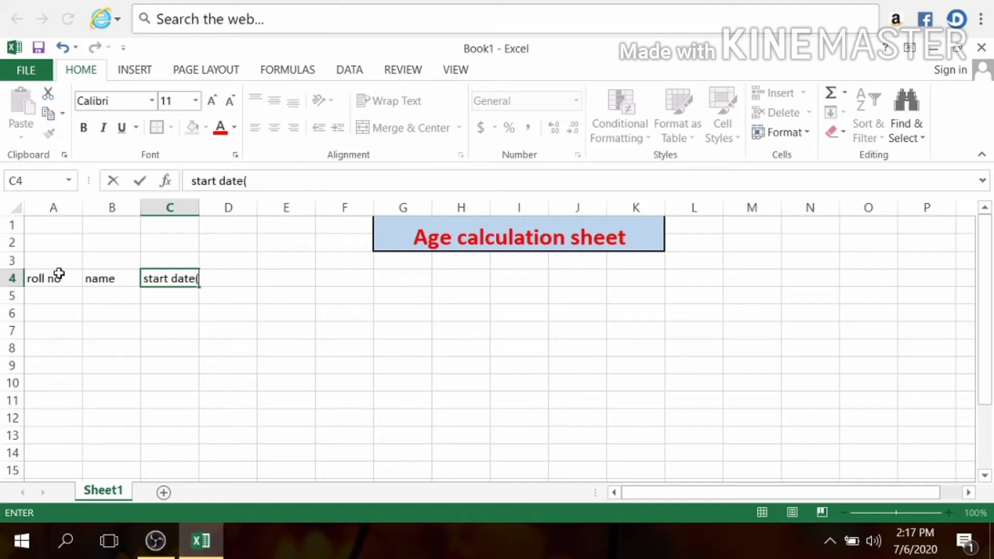
text(dob))
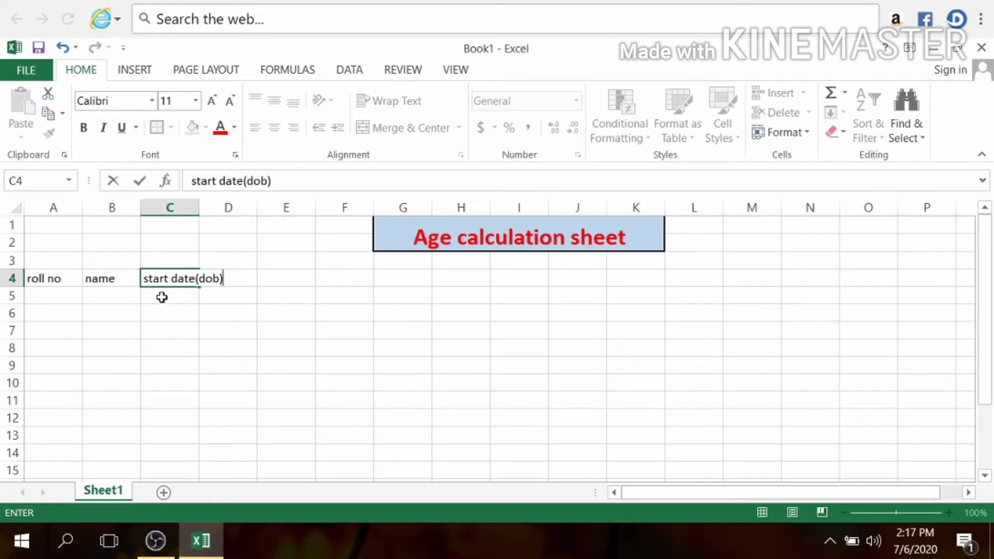
click(197, 204)
double_click(198, 203)
Enter the header "End date" in D4.
click(241, 275)
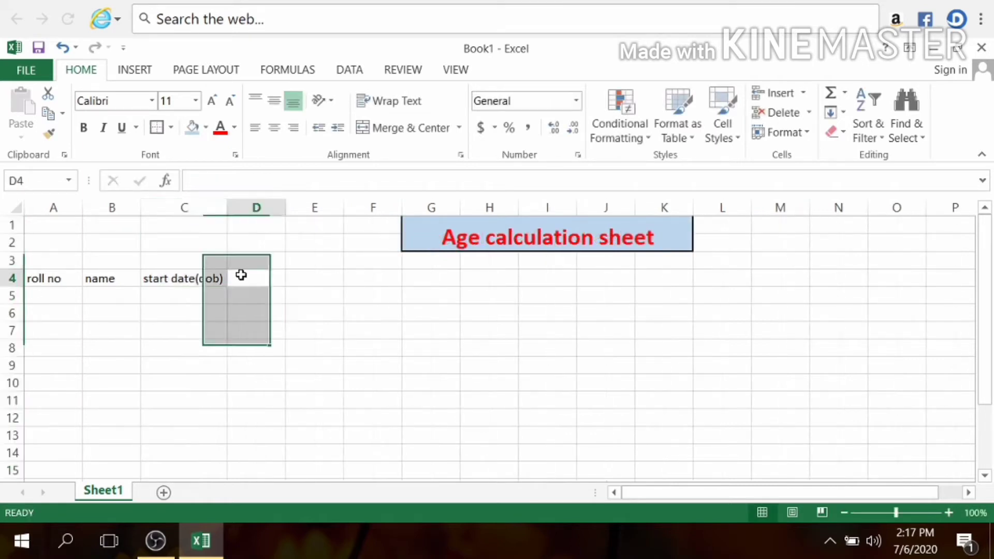
text(end)
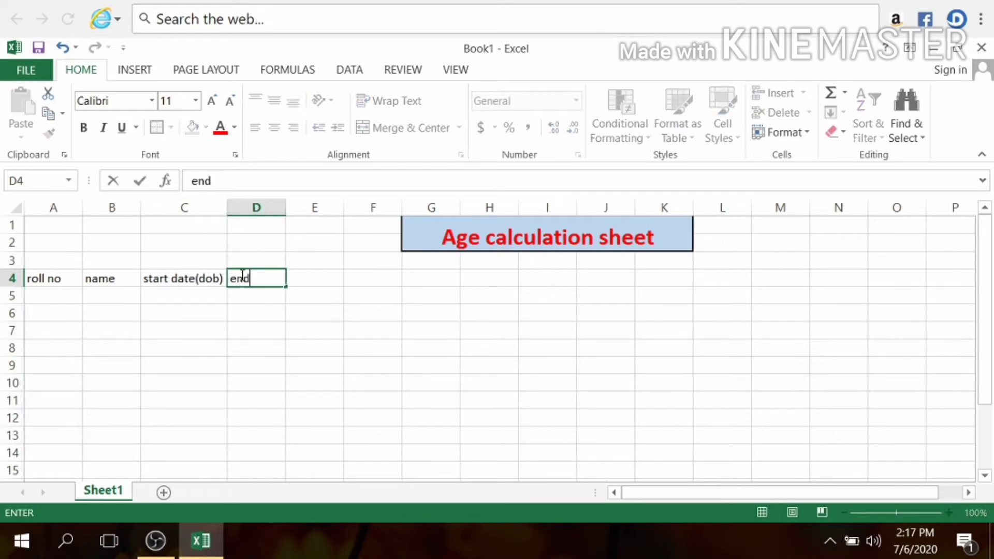
key(BackSpace)
key(BackSpace)
key(BackSpace)
text(End date)
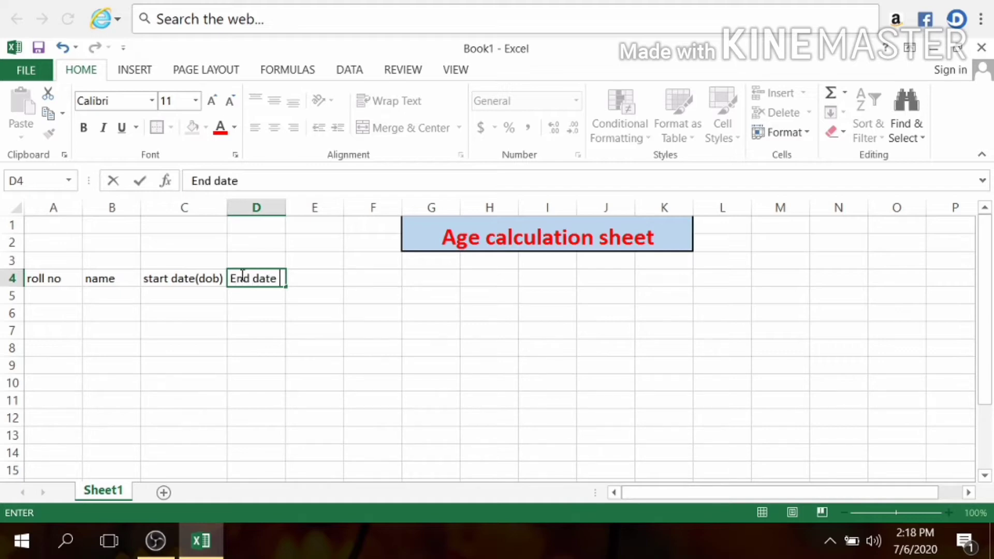
key(Tab)
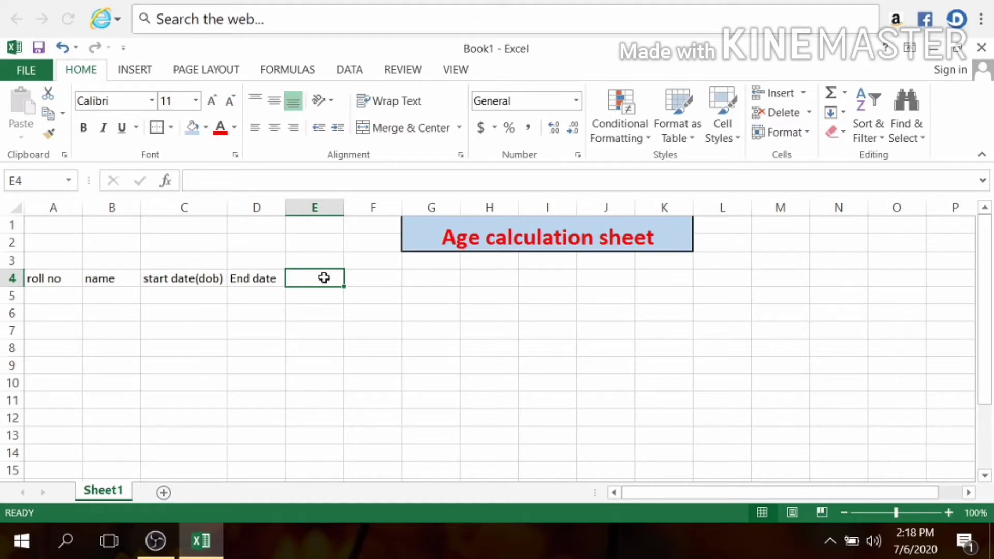
Enter the headers "total year" in E4 and "total month" in F4.
text(to)
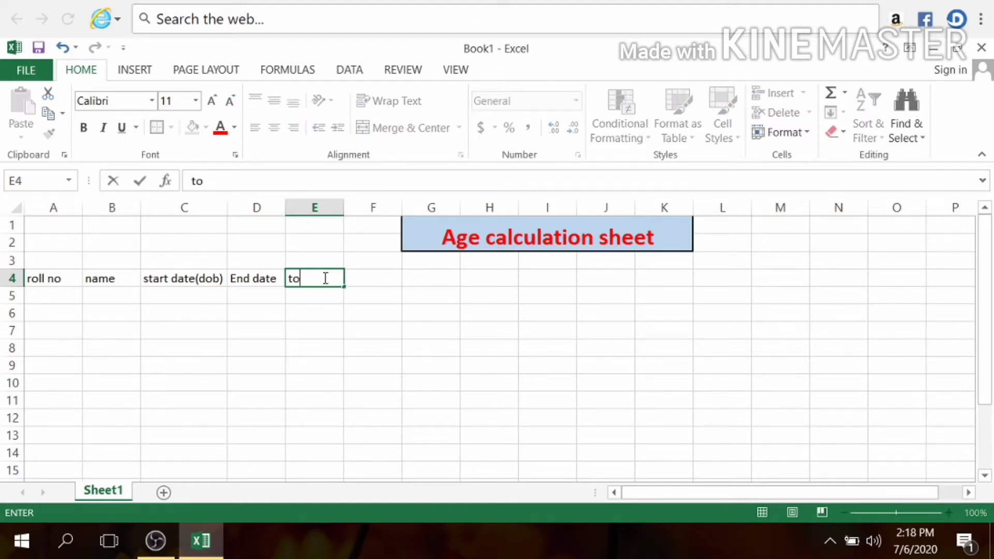
text(tal year)
key(Tab)
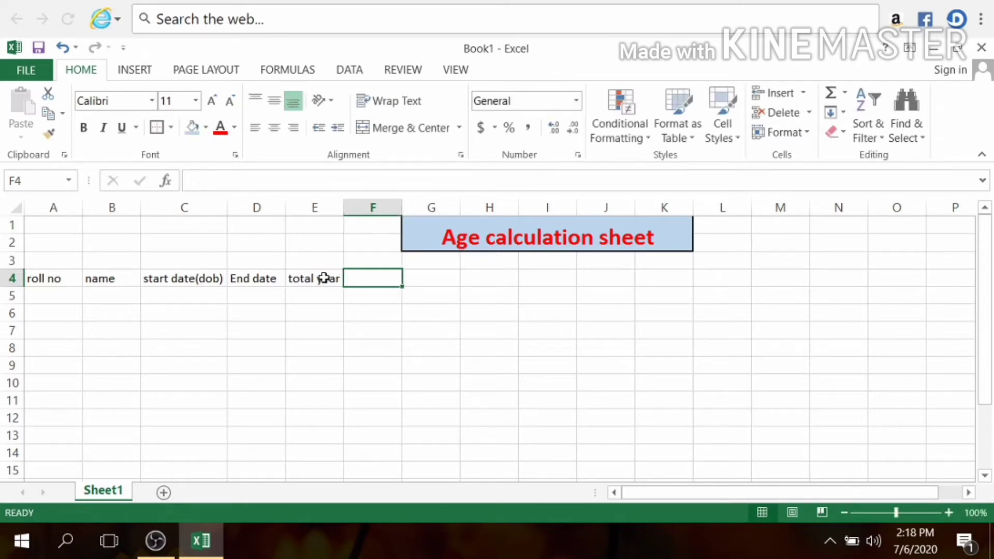
text(total month)
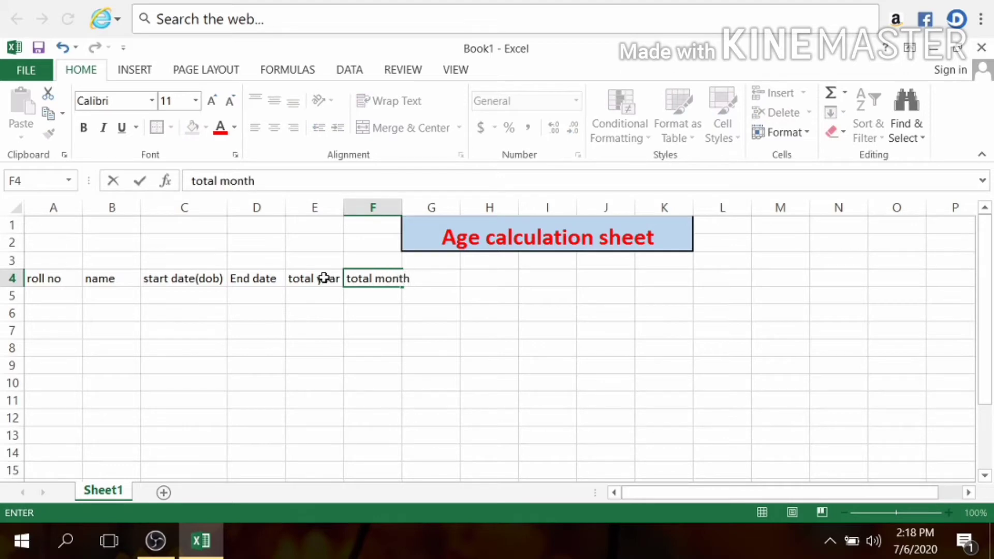
key(Tab)
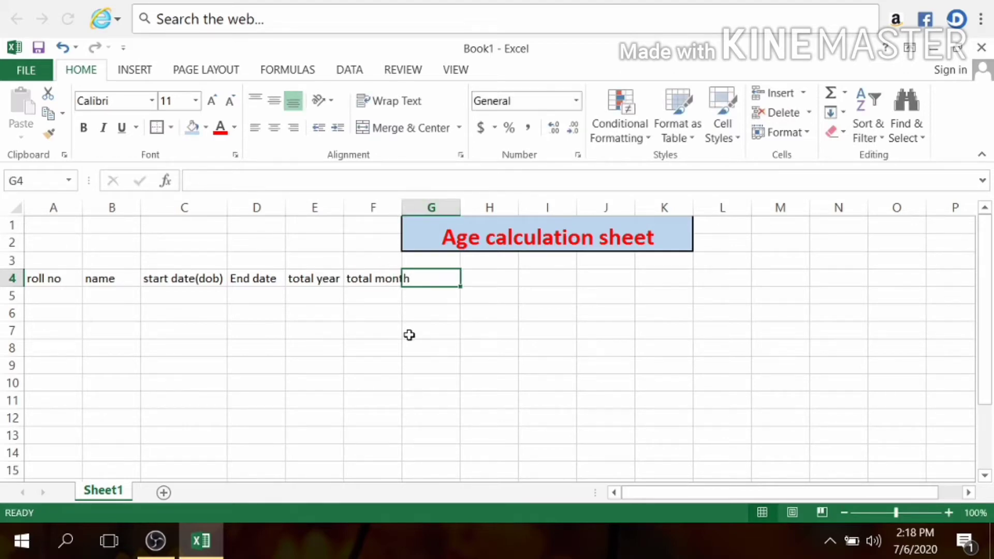
Enter the headers "total days" in G4 and "total age" in H4.
text(t)
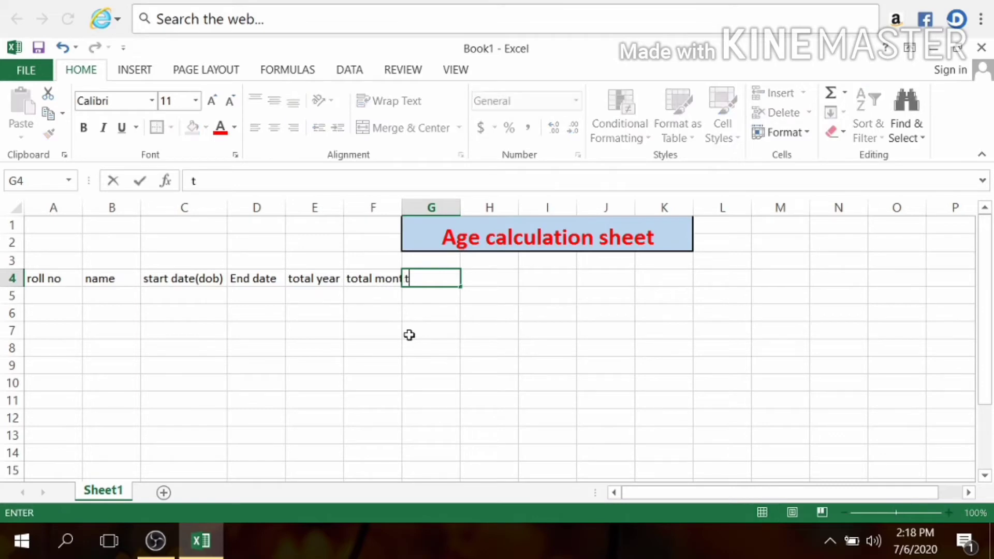
text(otal days)
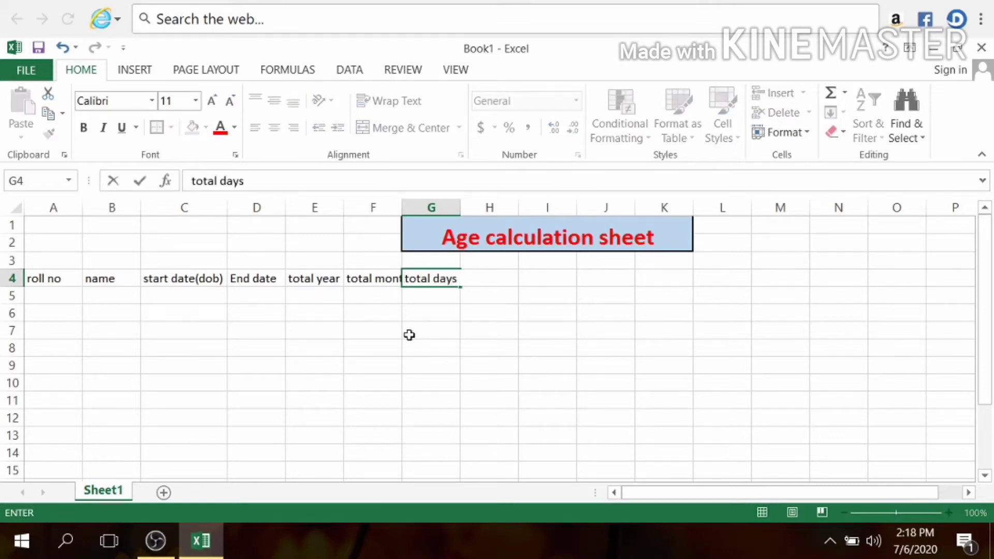
key(Tab)
text(t)
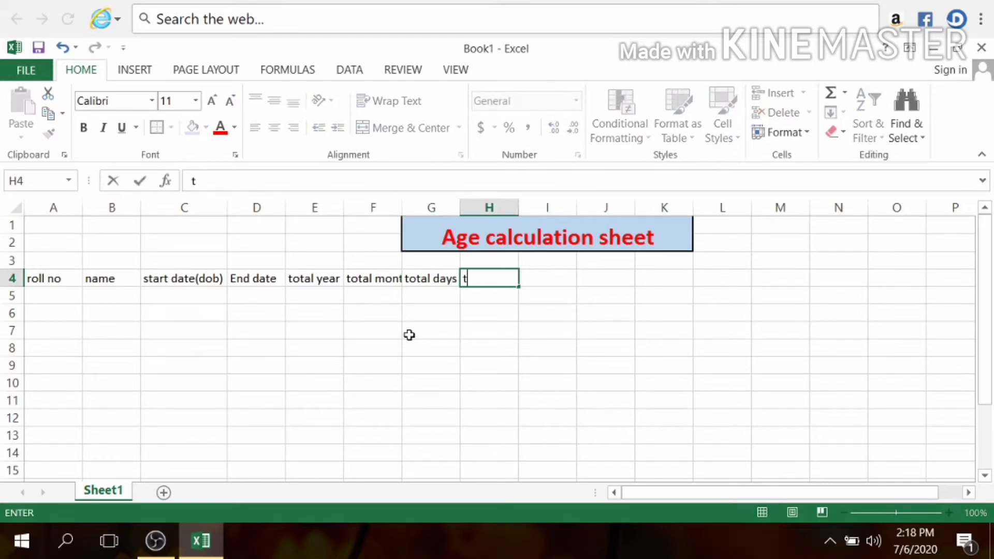
text(otal age)
click(407, 343)
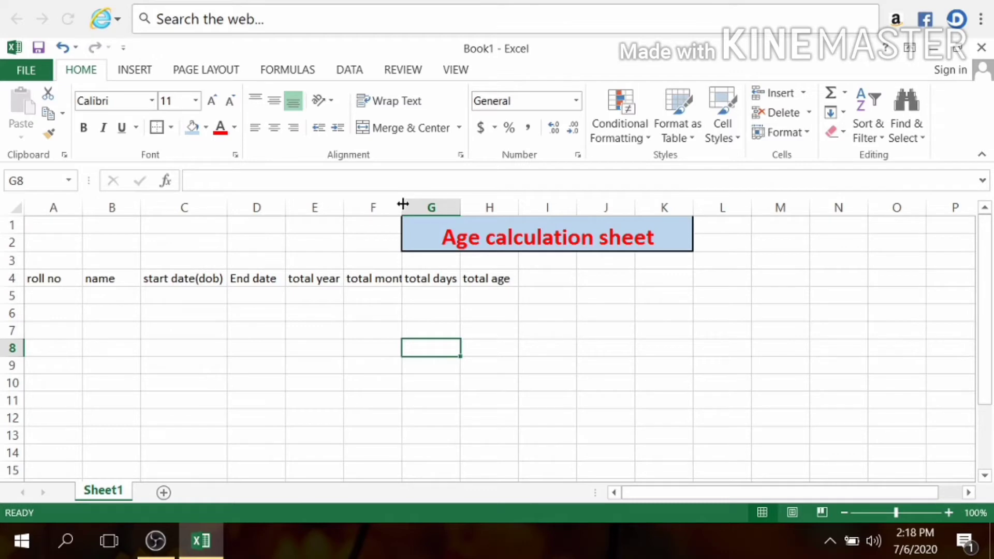
Widen columns F, G and H so the total month, total days and total age headers have enough room.
drag(403, 204, 425, 207)
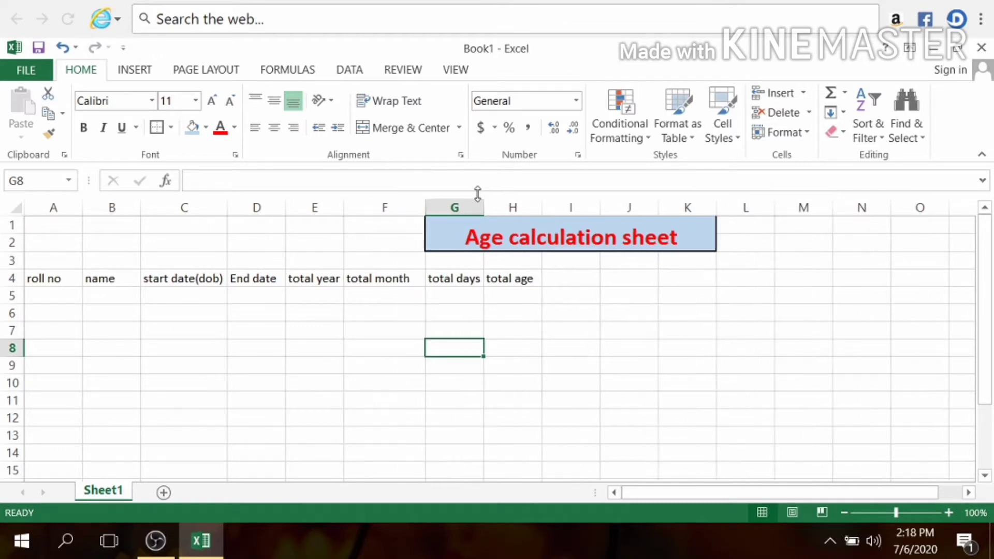
drag(487, 207, 517, 207)
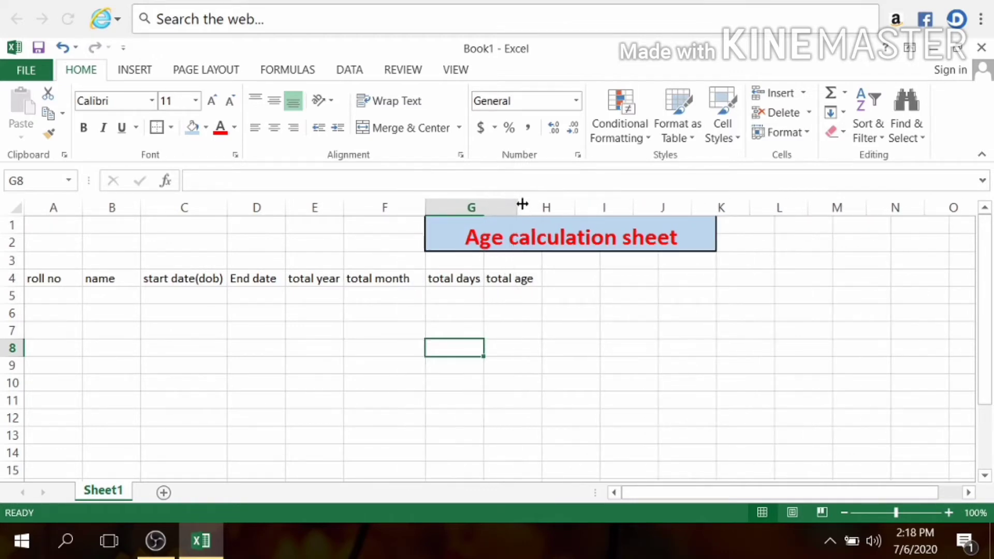
drag(578, 202, 596, 203)
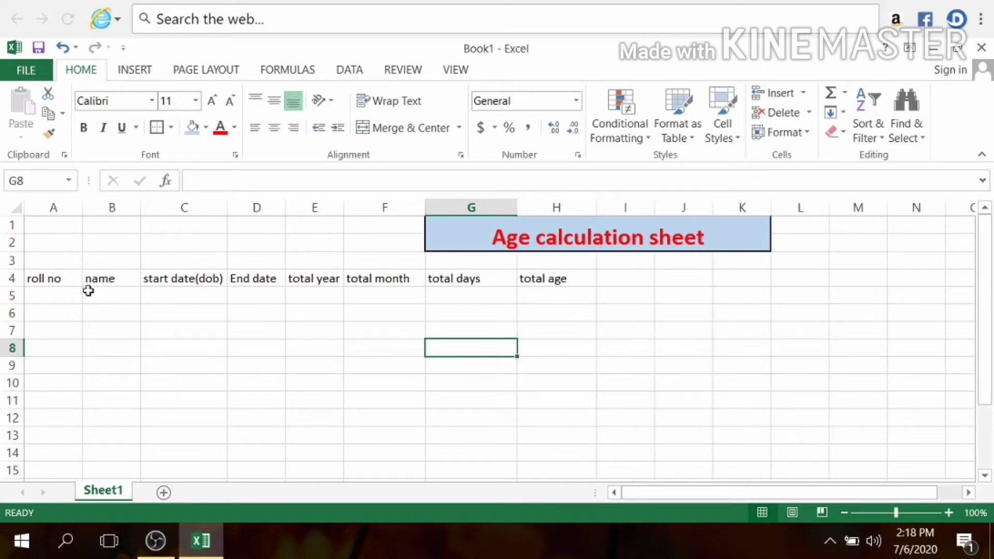
Apply All Borders to the table range A4:H11.
drag(62, 279, 218, 349)
drag(273, 371, 547, 406)
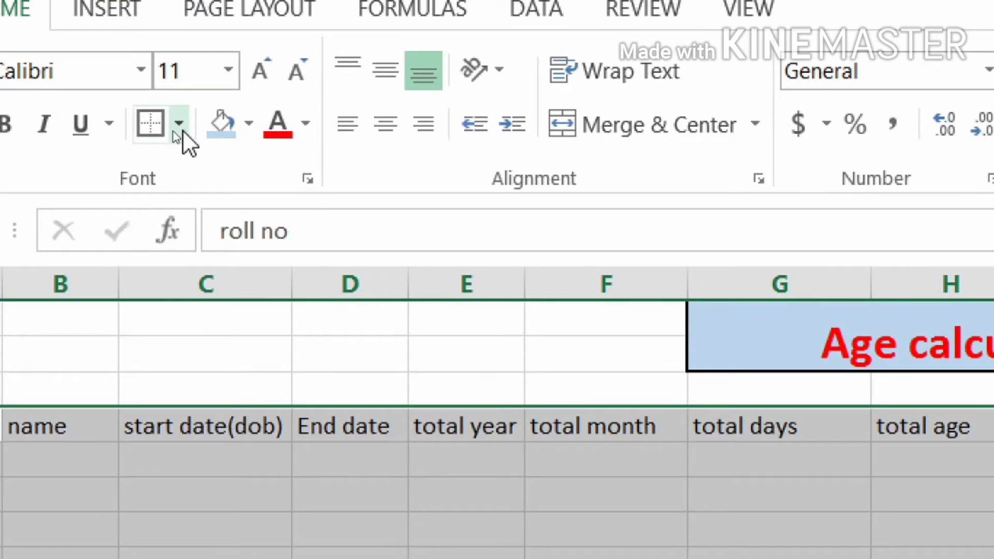
click(171, 128)
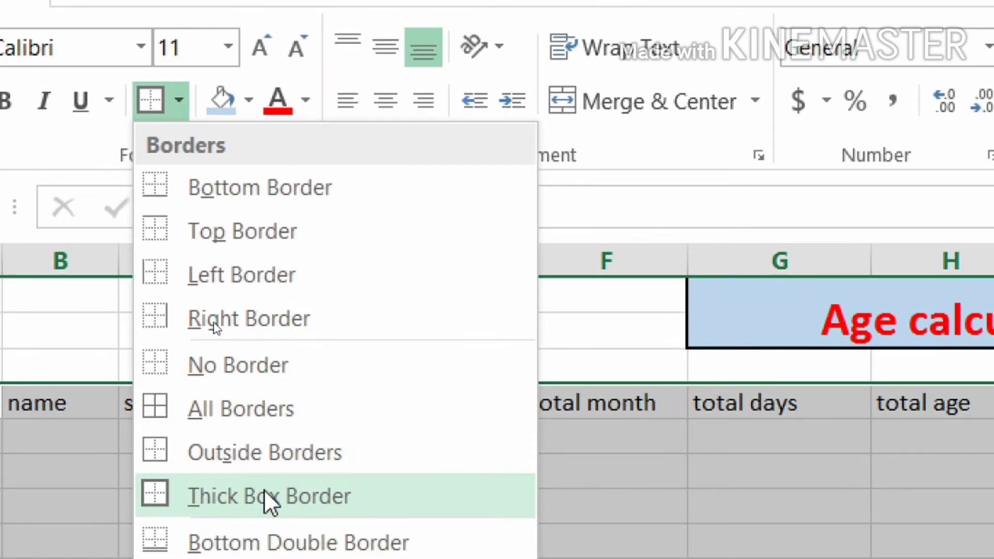
click(245, 409)
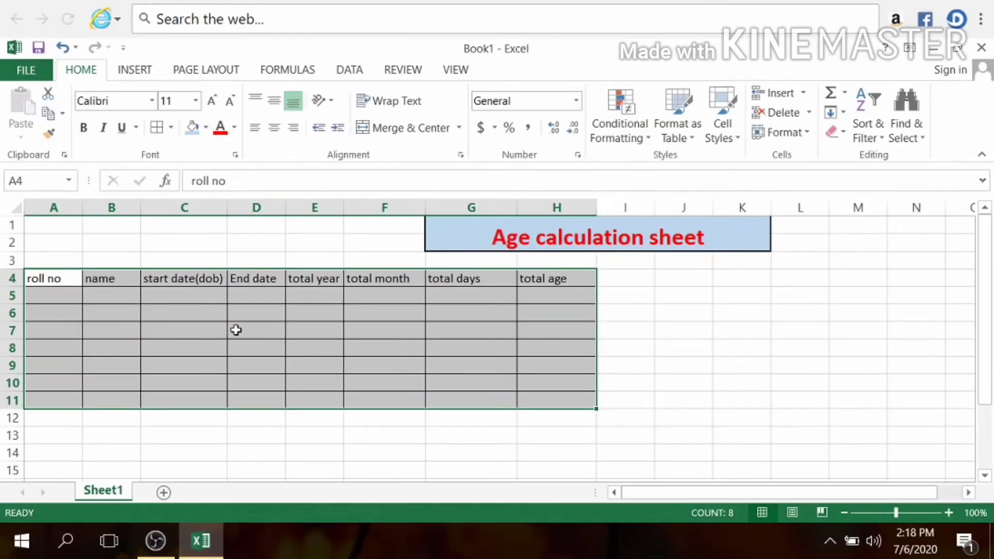
click(309, 502)
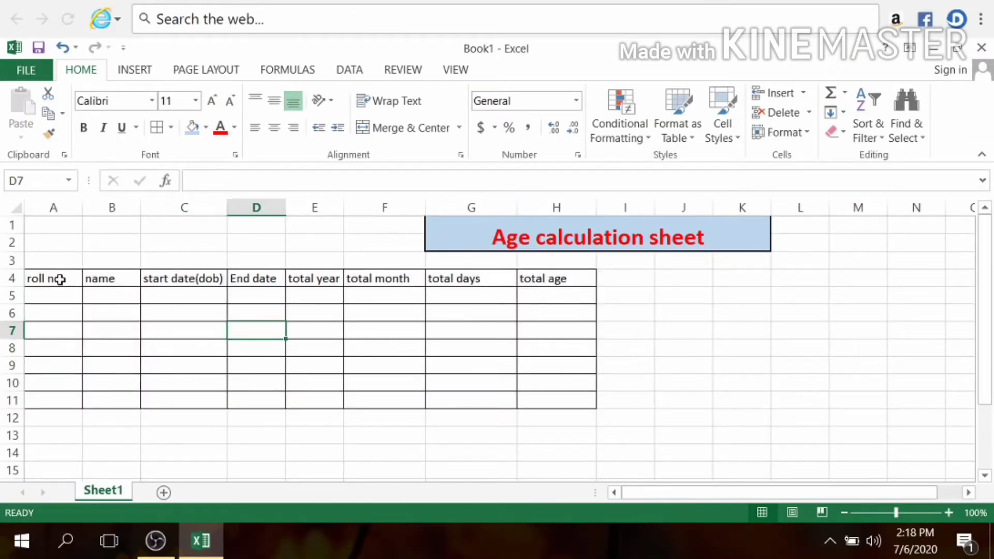
Format the header row A4:H4 as bold with the standard dark blue font color.
drag(60, 280, 533, 280)
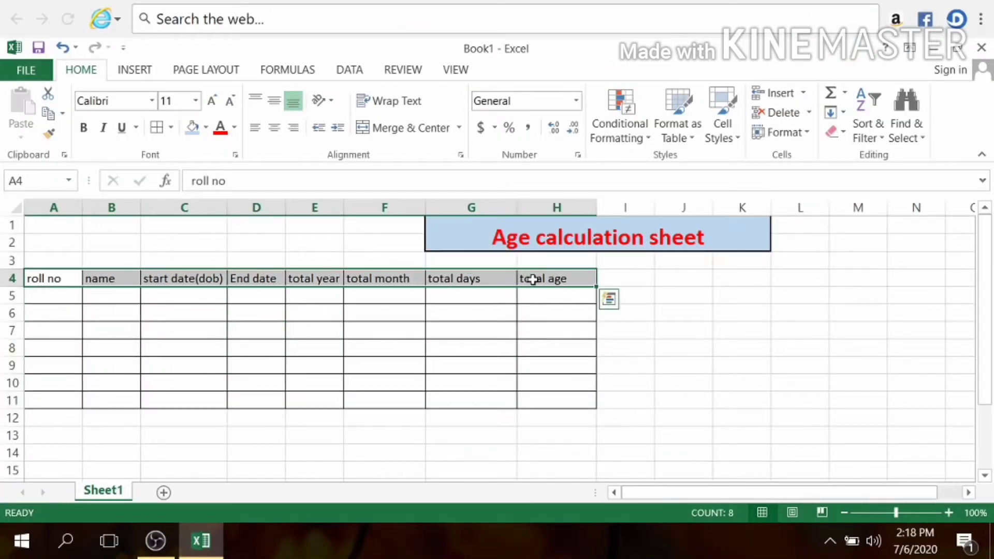
click(84, 128)
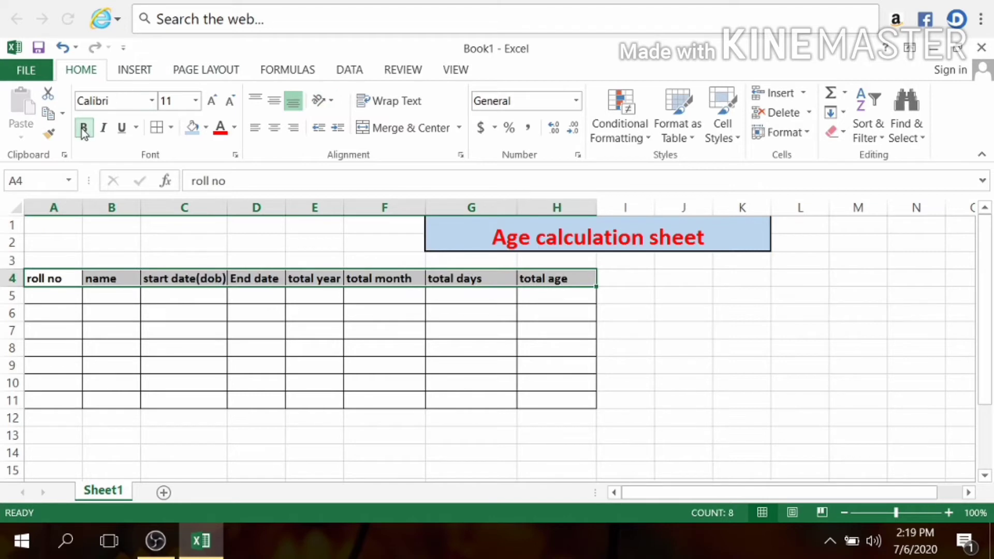
click(234, 127)
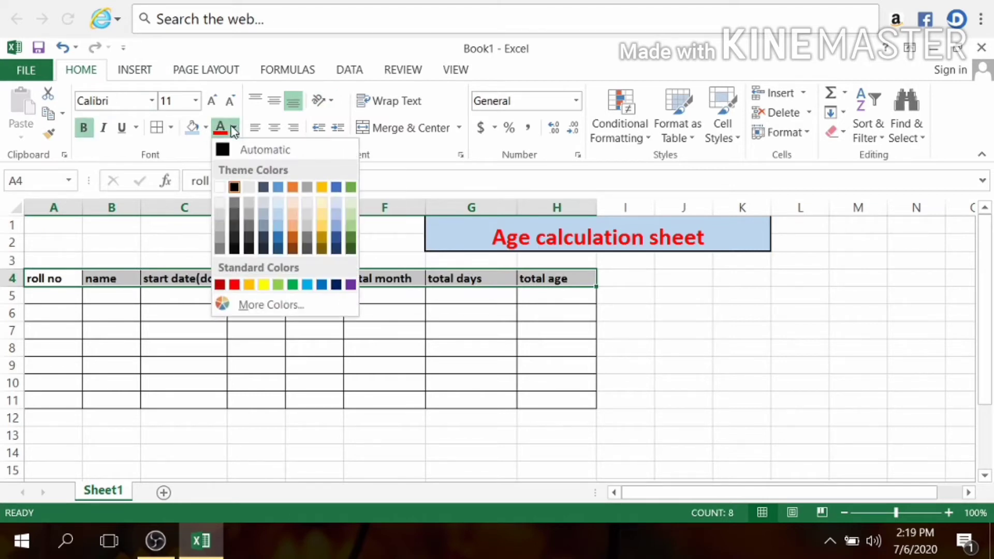
click(338, 285)
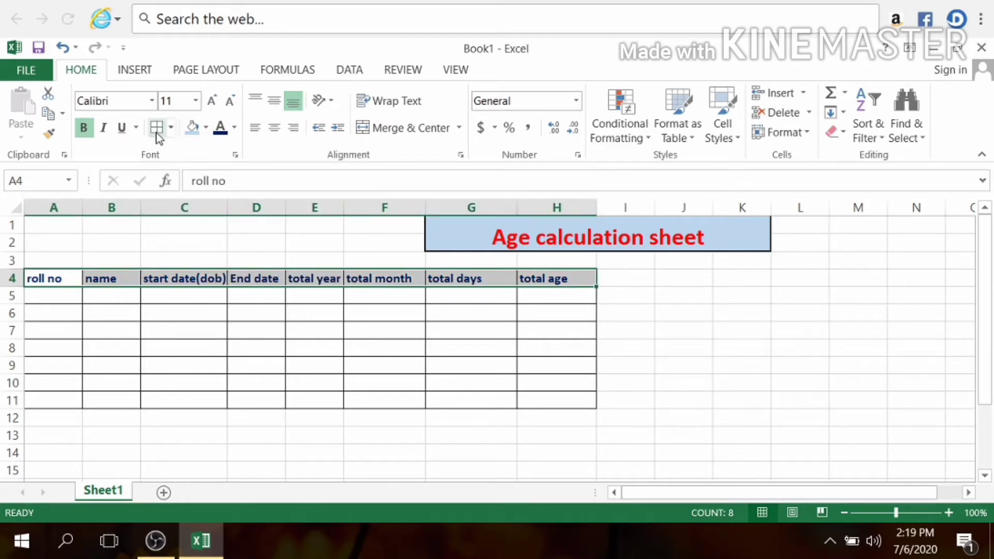
Add a Thick Box Border around the header row A4:H4.
click(172, 129)
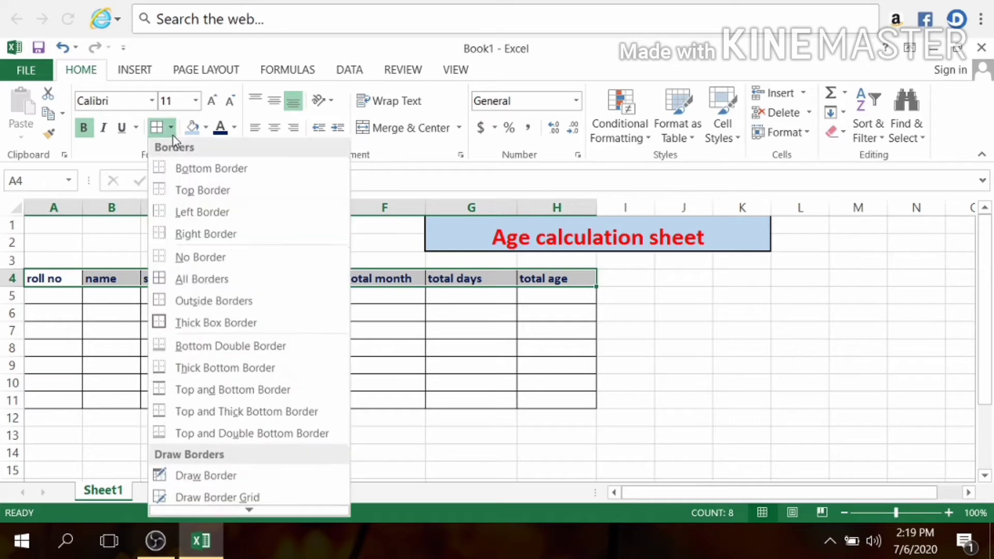
click(189, 325)
click(209, 364)
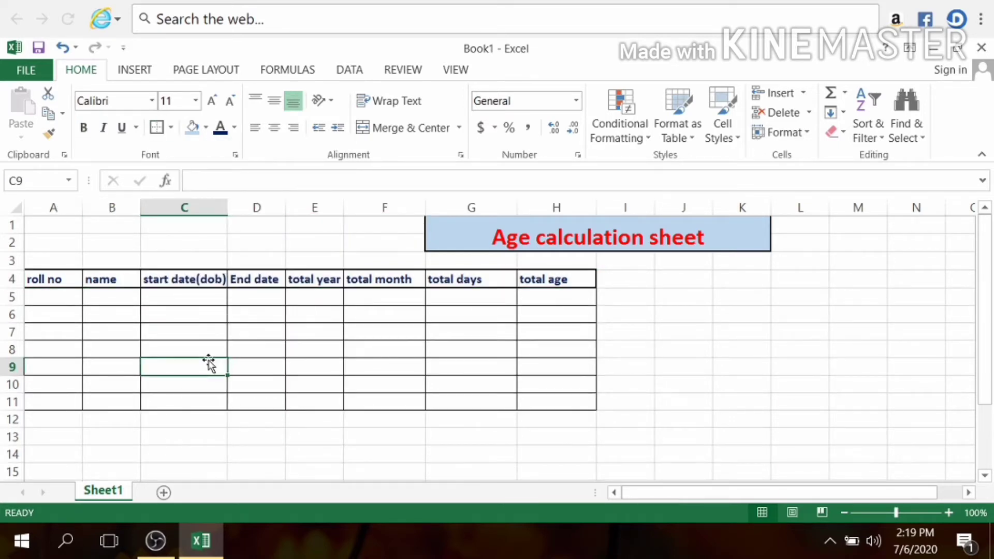
Fill in the first student record with the roll number in A5, the student's name in B5 and the date of birth in C5.
click(46, 292)
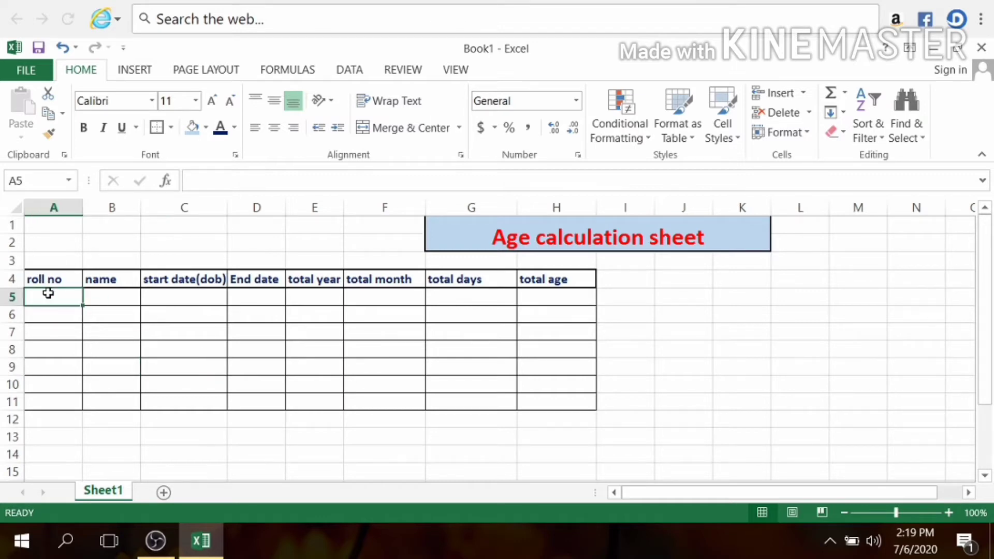
text(121)
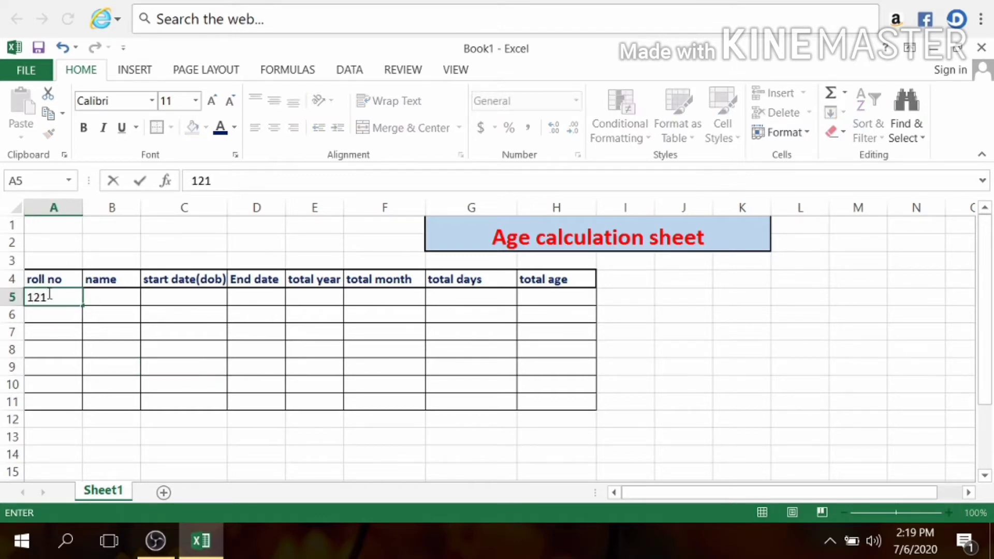
key(Tab)
text(kara)
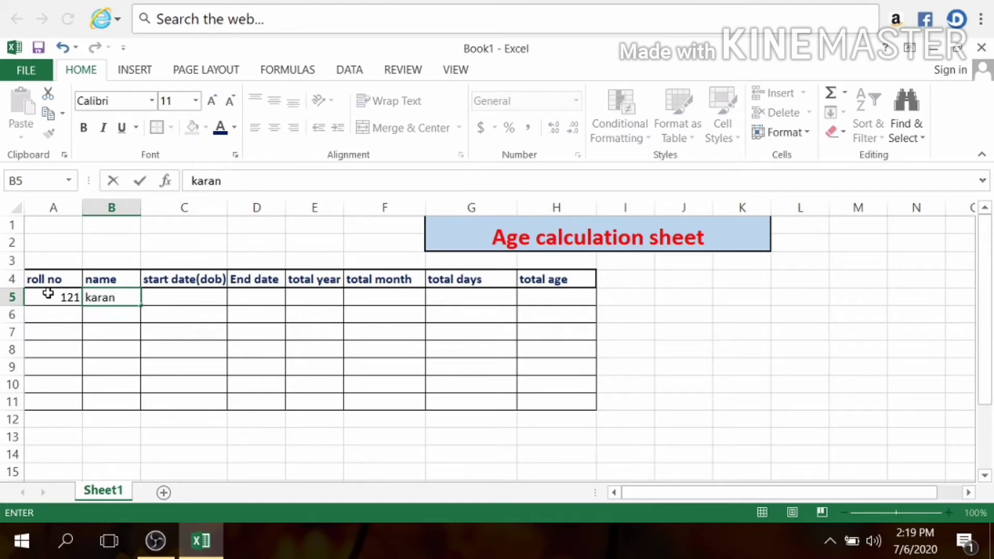
key(Tab)
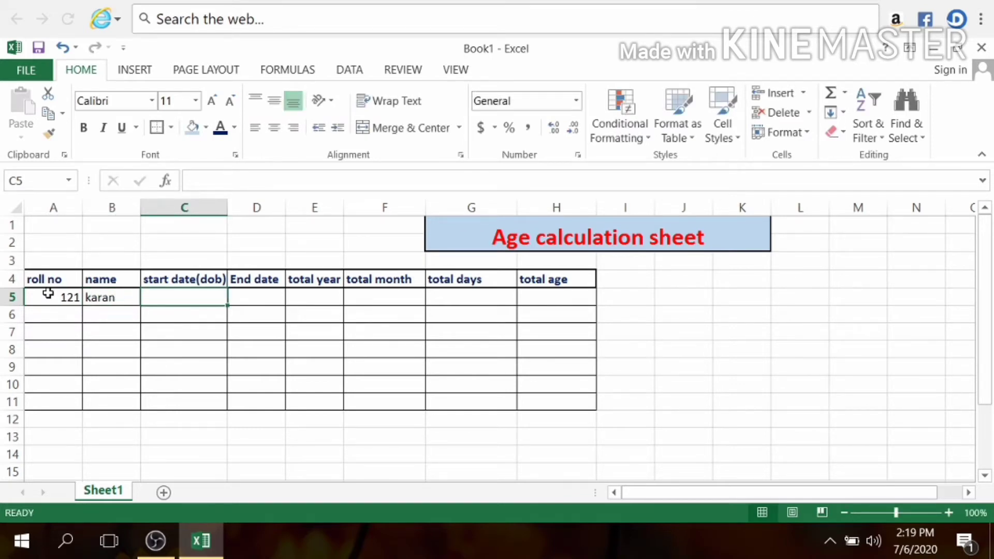
text(10/)
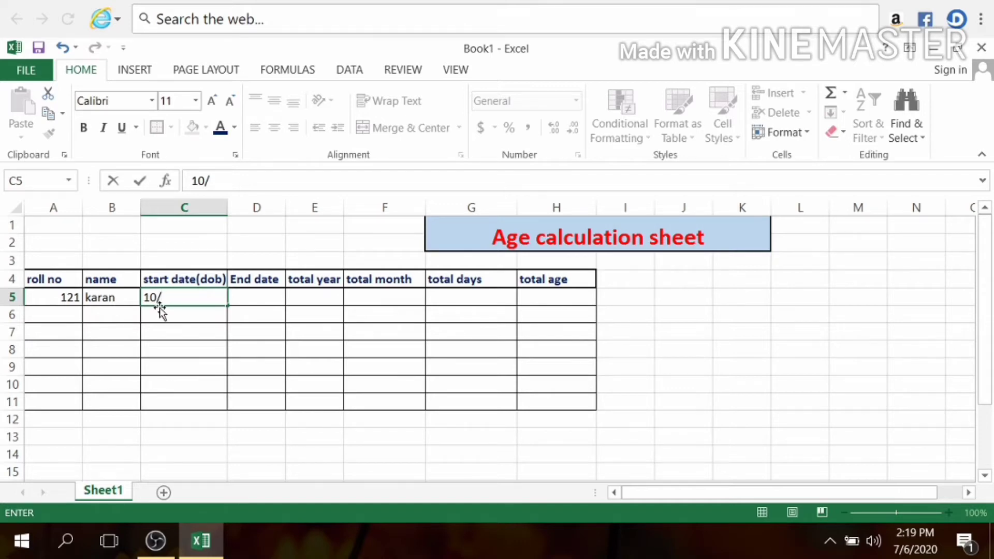
text(1/1995)
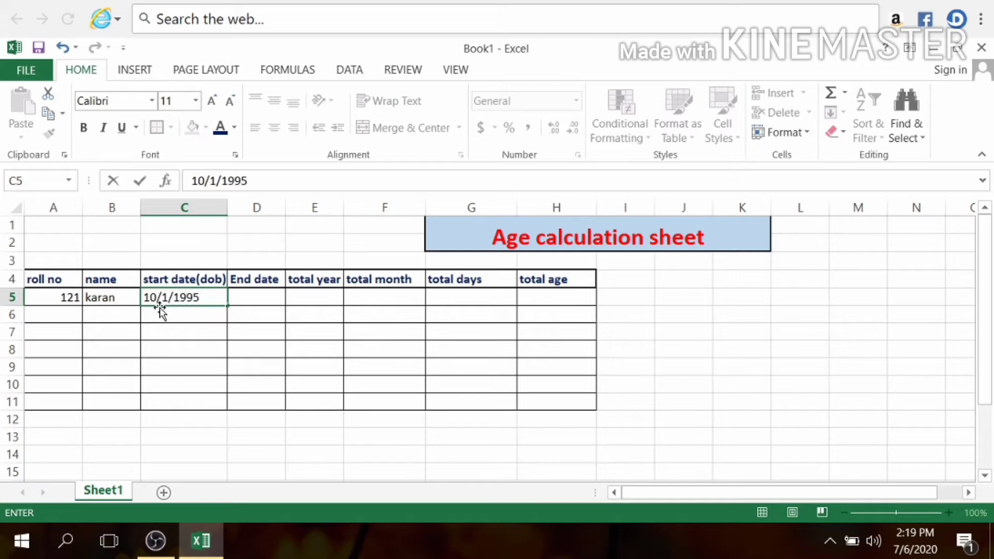
click(242, 319)
Enter the formula =today() in D5 as the record's end date.
click(258, 293)
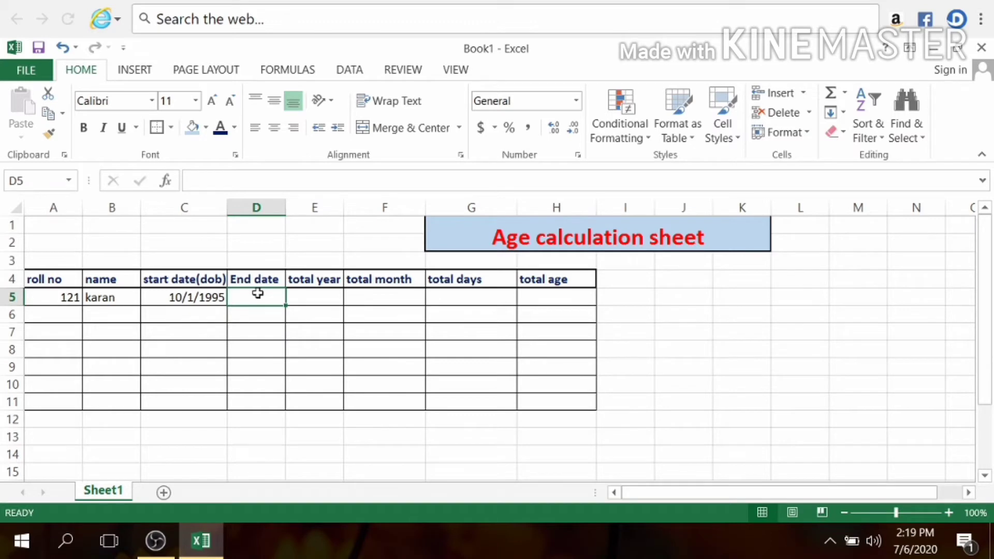
text(=)
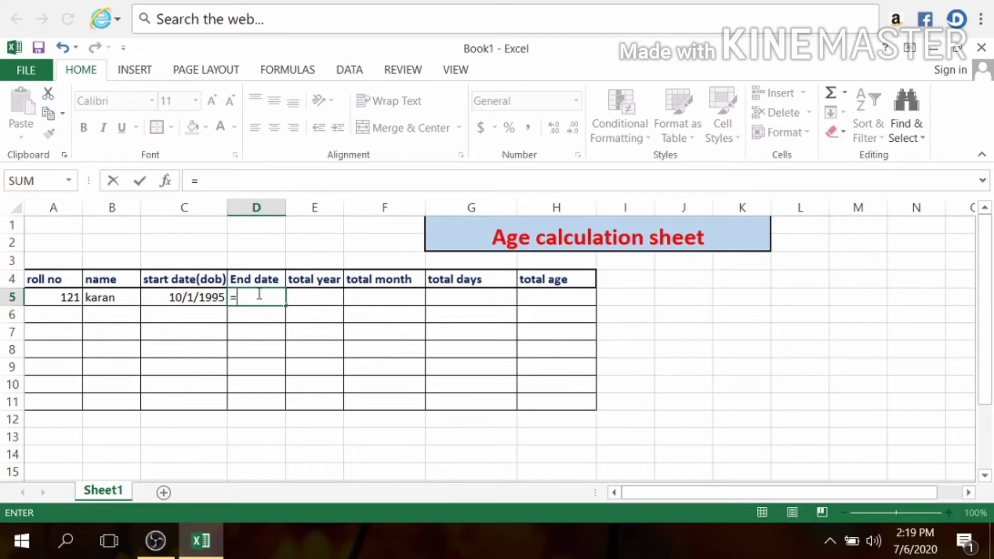
text(today)
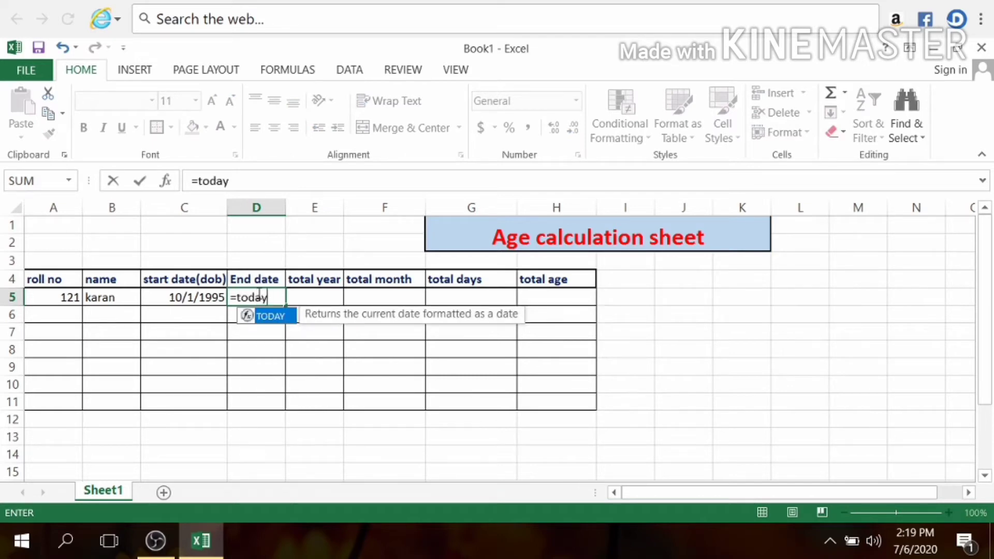
text(()
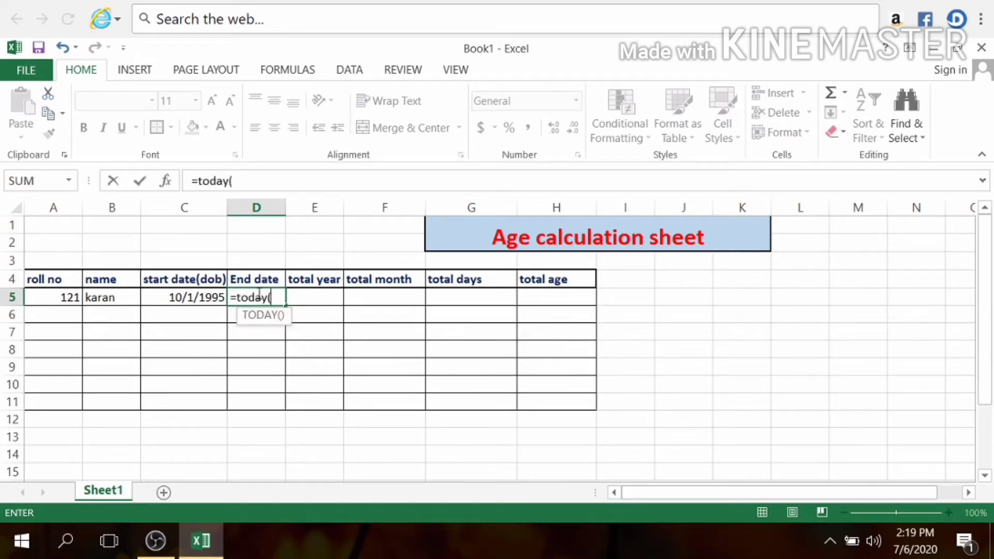
text())
key(Return)
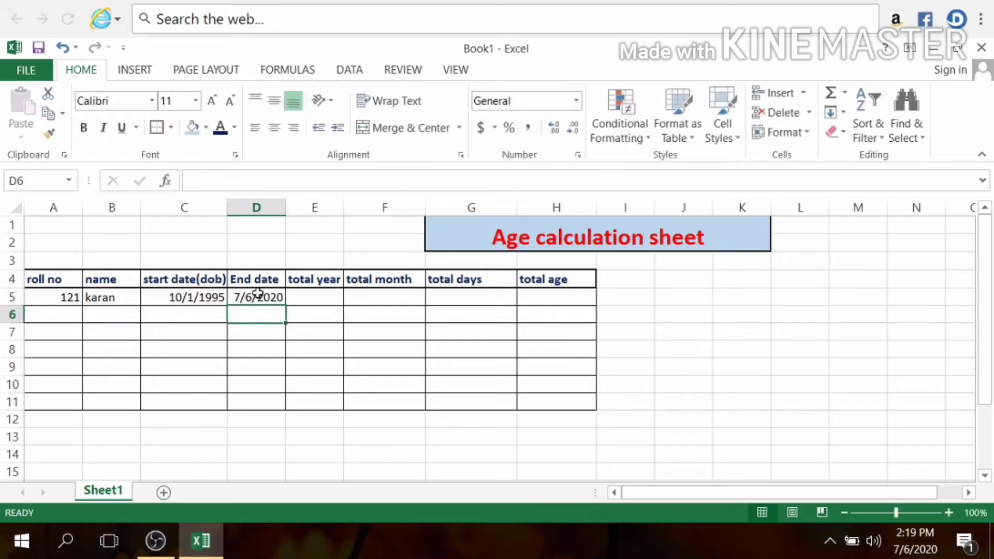
Try out the note "ctrl+:" in L7 and the current date as a fixed value in L8, and clear L7:L9.
click(771, 330)
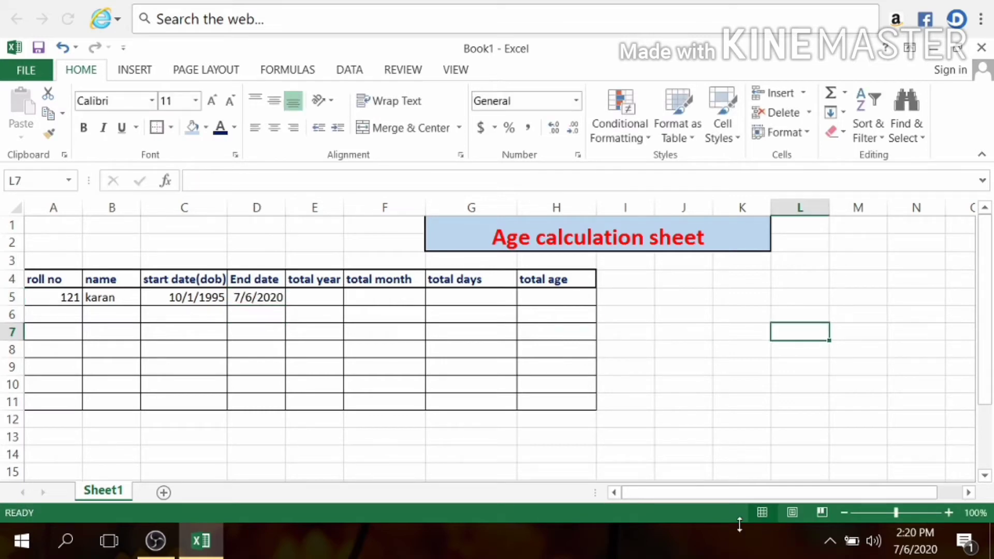
text(ctrl+:)
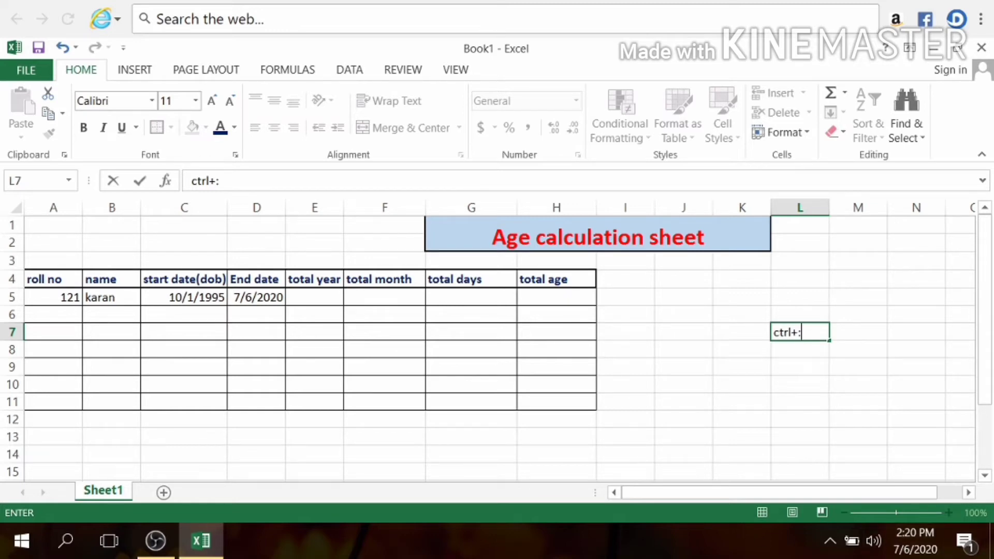
click(684, 370)
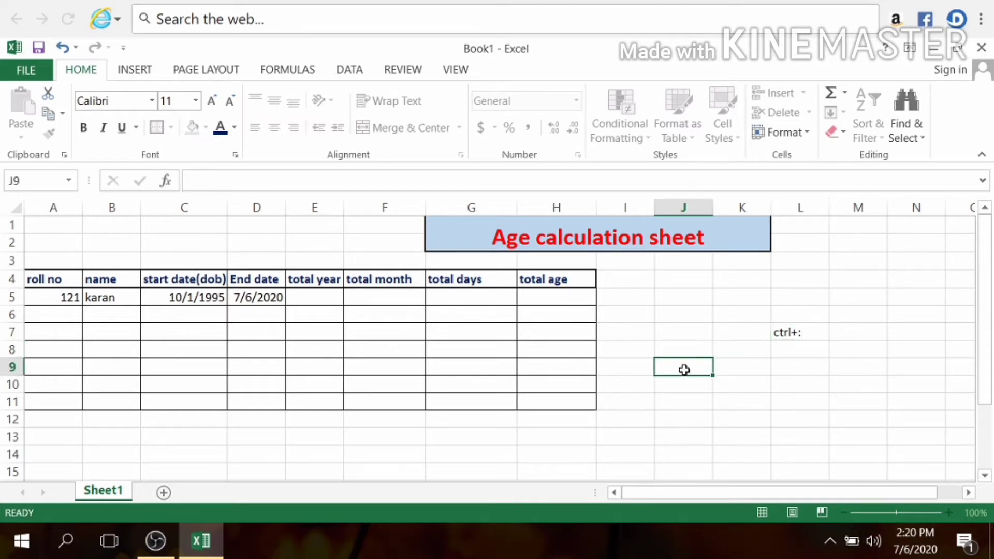
click(810, 352)
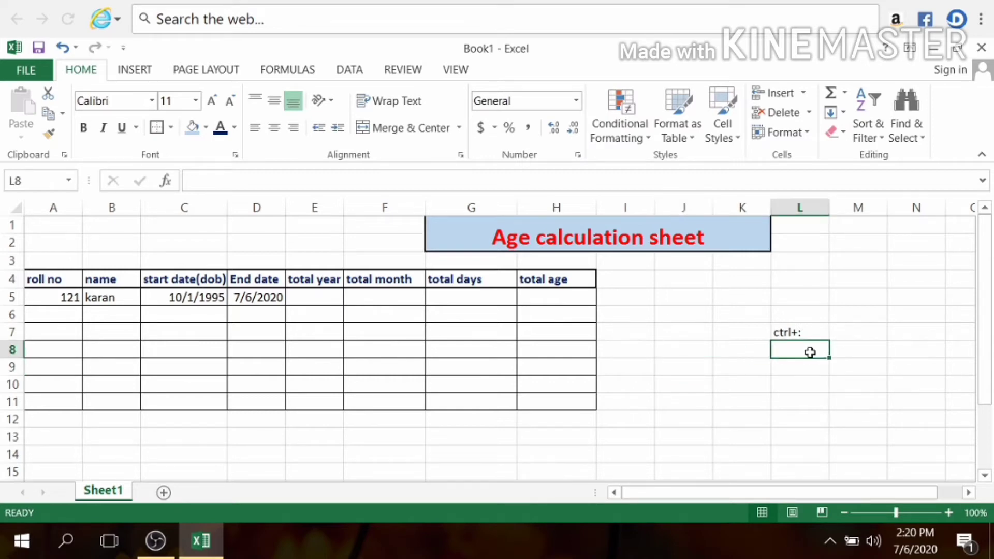
key(ctrl+semicolon)
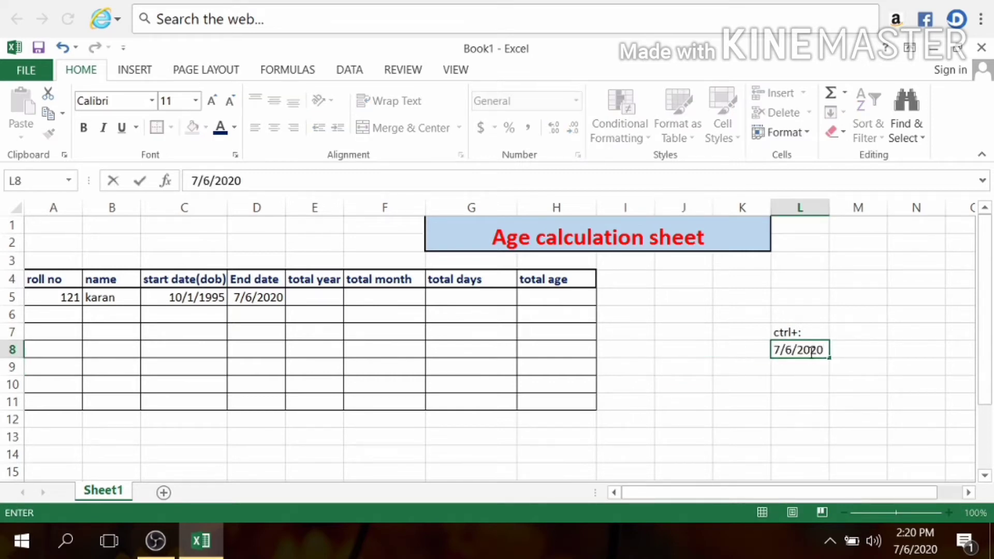
click(760, 346)
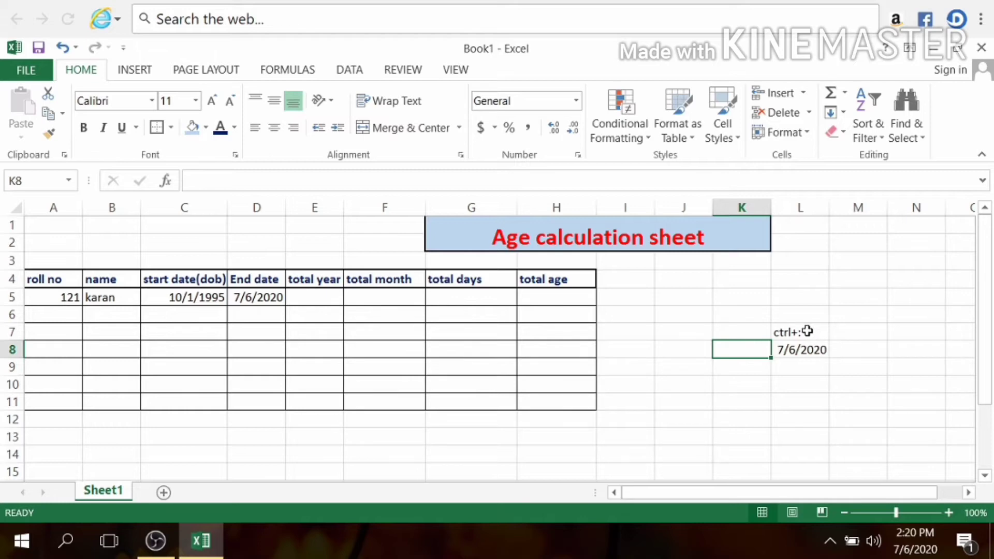
drag(808, 332, 806, 368)
key(Delete)
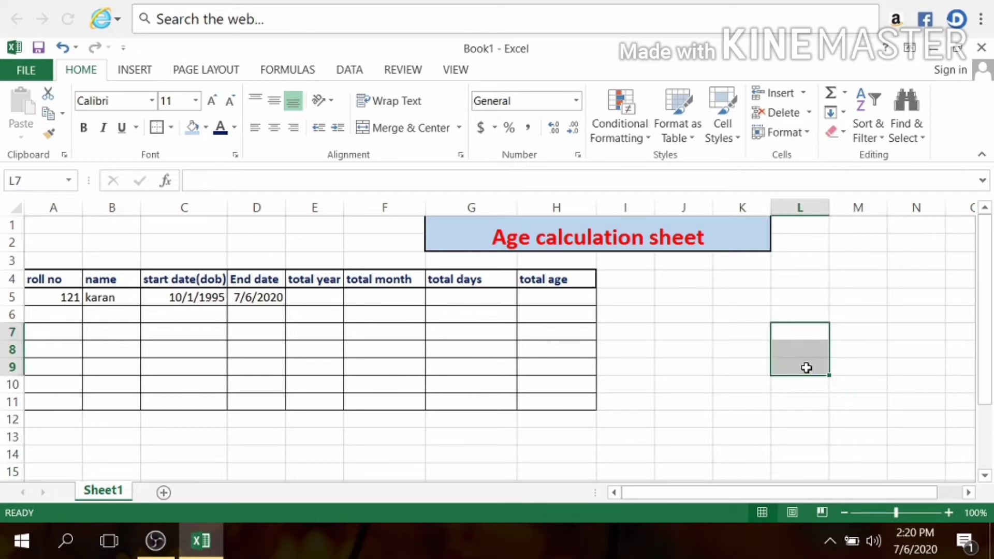
Calculate the total years in E5 with the formula =datedif(C5,D5,"y").
click(324, 299)
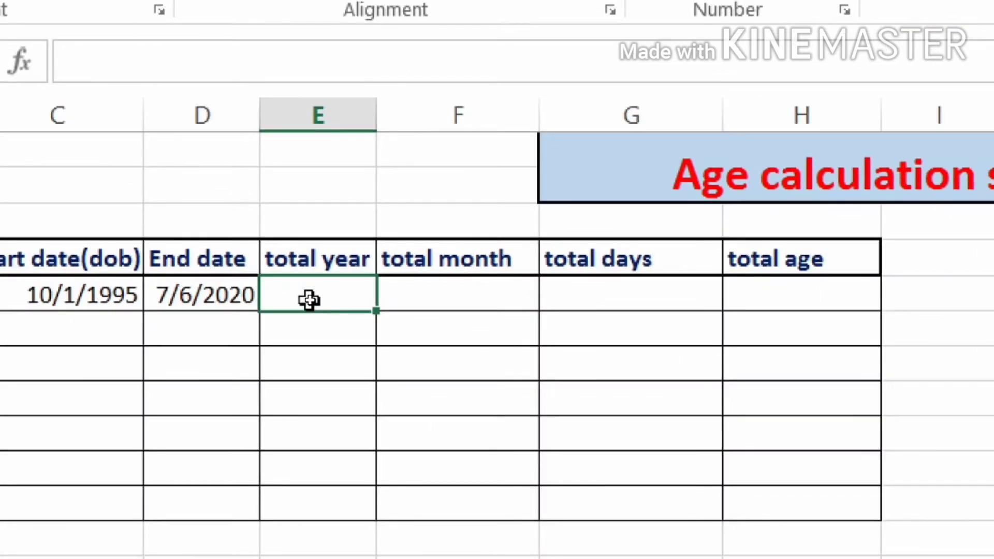
text(=d)
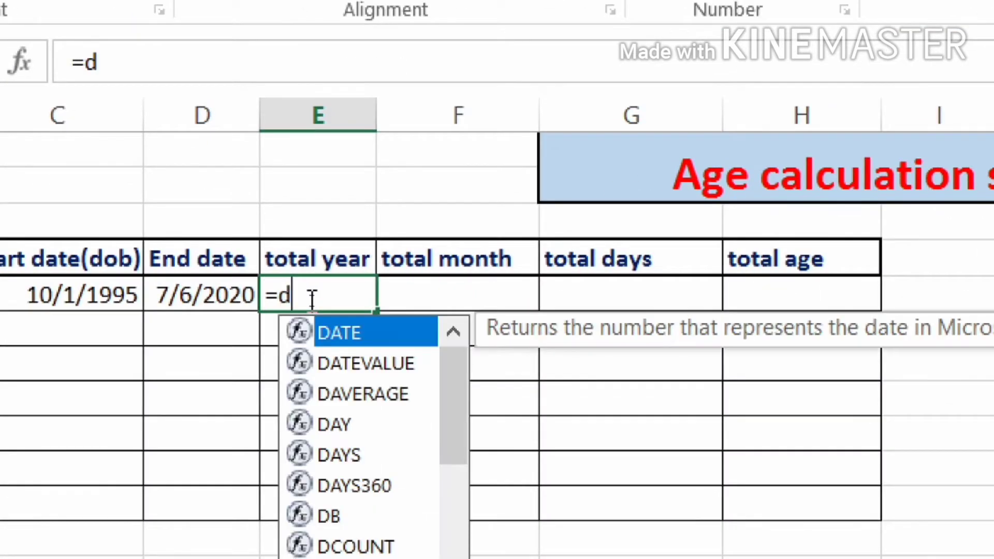
text(atedif)
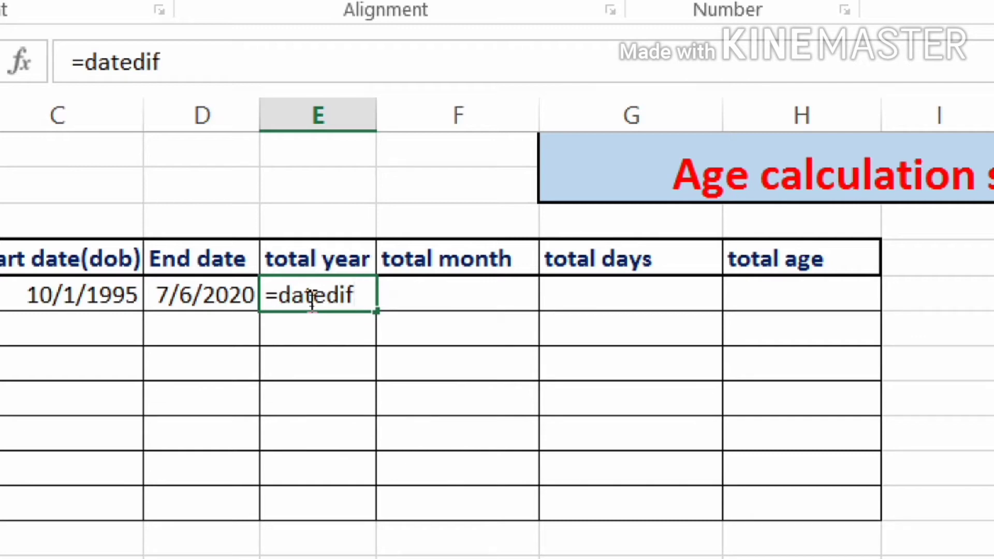
text(()
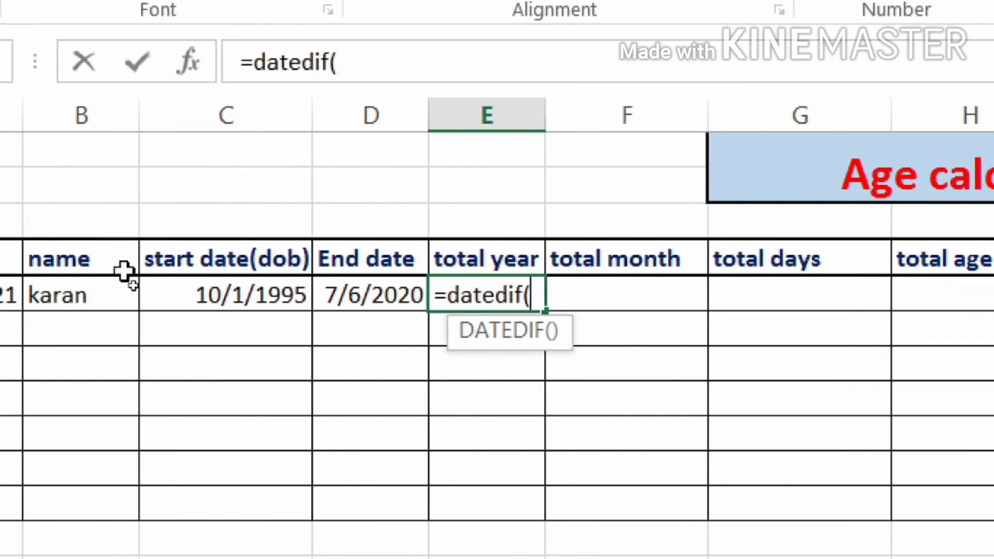
click(255, 306)
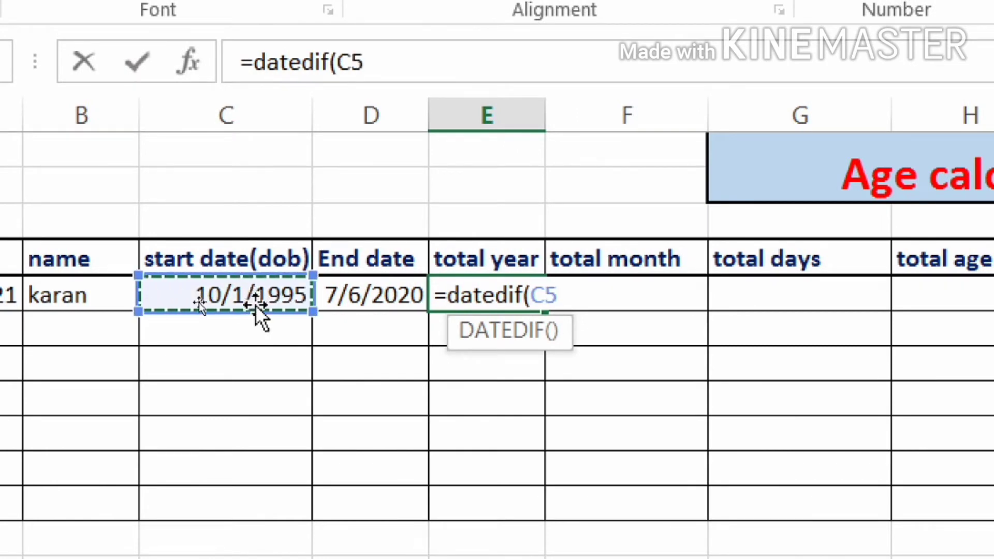
text(,)
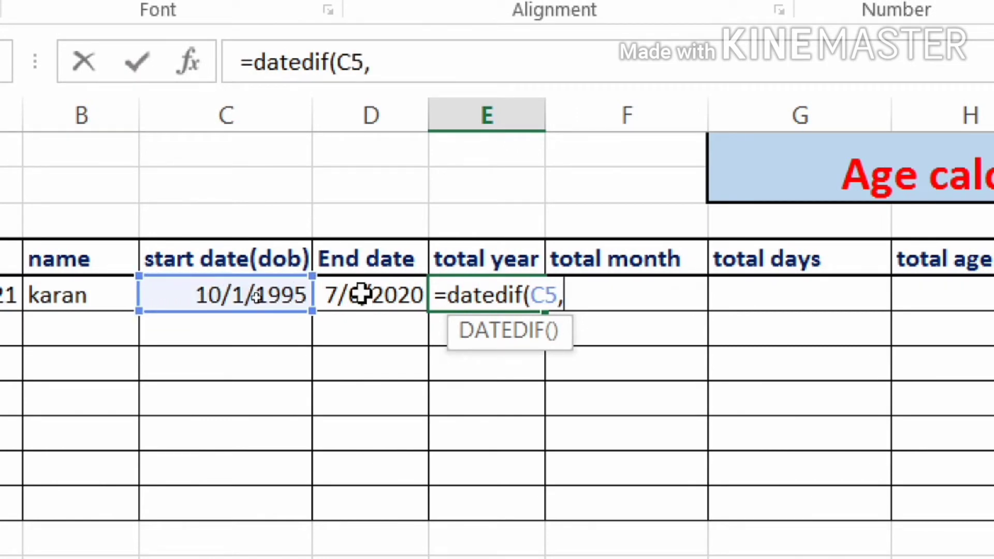
click(385, 295)
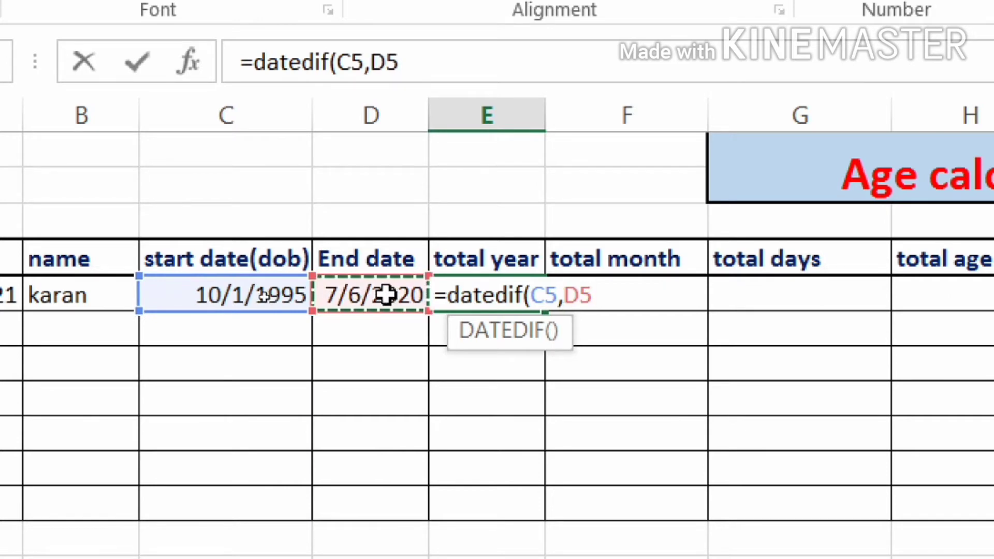
text(,)
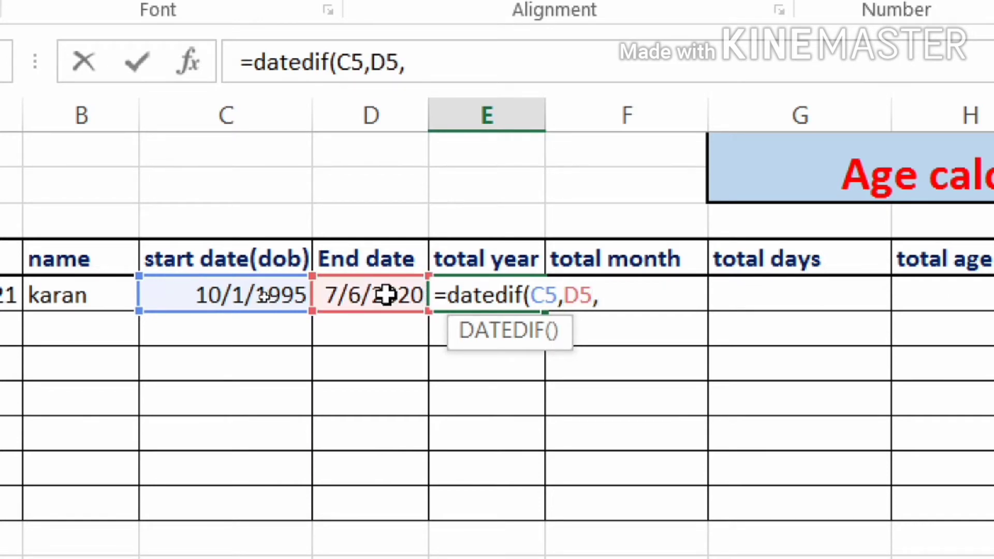
text(")
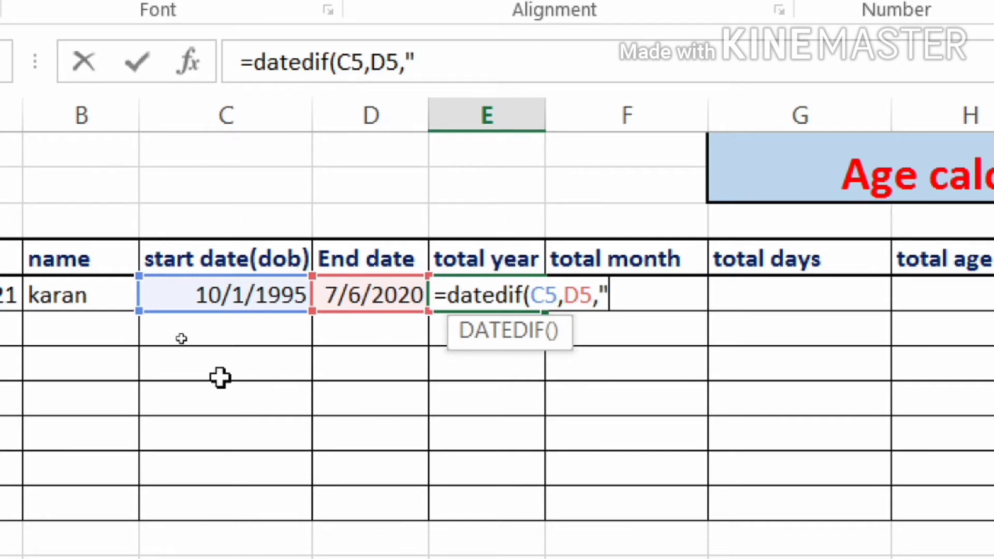
text(y")
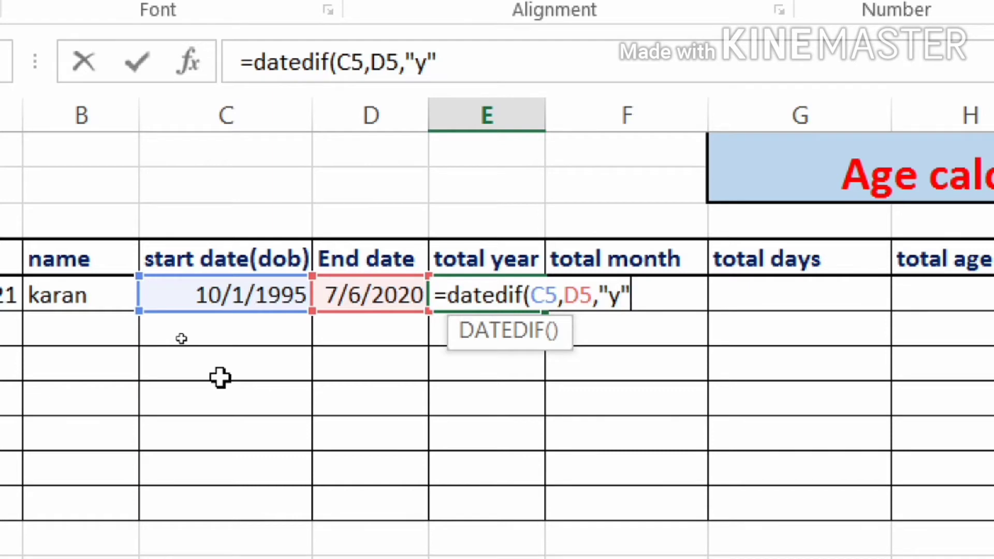
text())
key(Return)
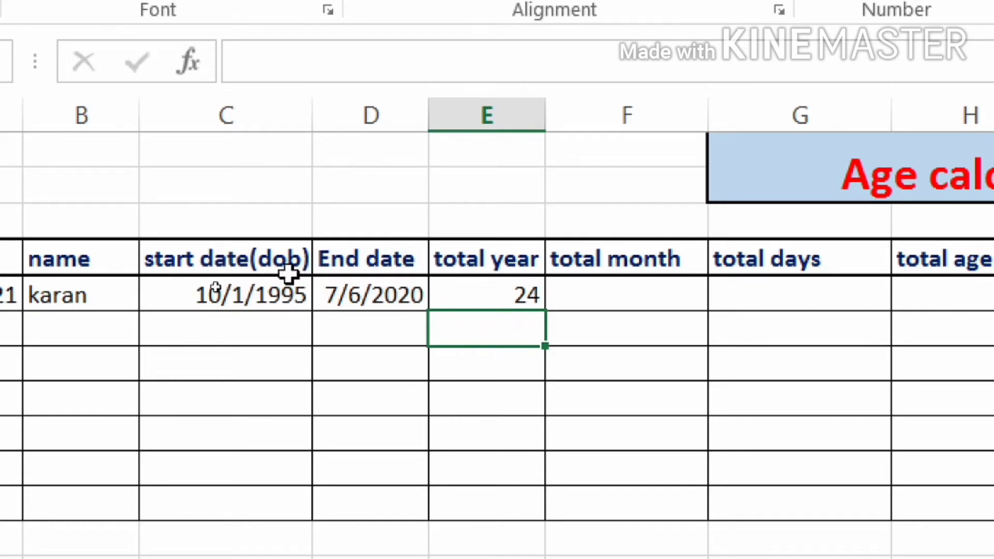
Calculate the remaining months in F5 under total month with the formula =datedif(C5,D5,"ym").
click(621, 291)
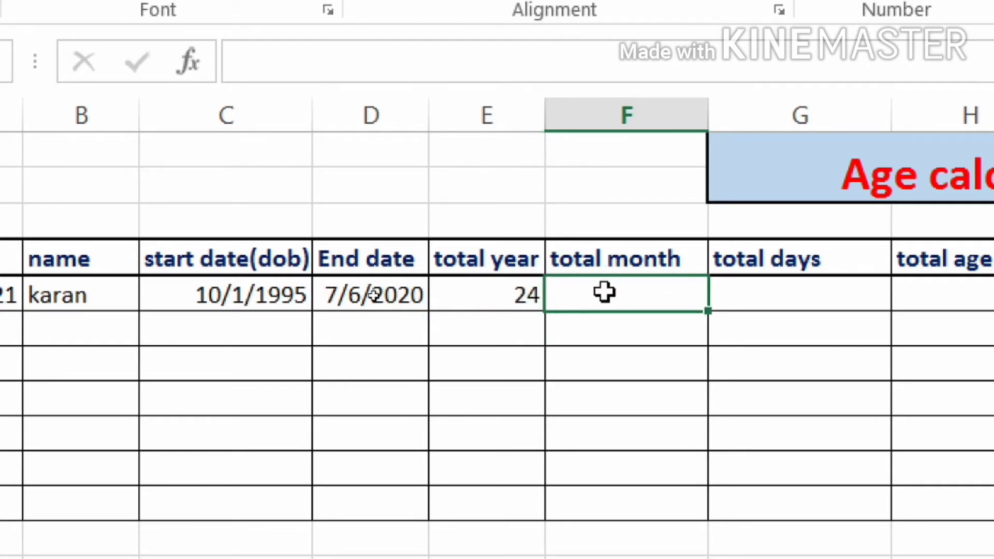
text(=)
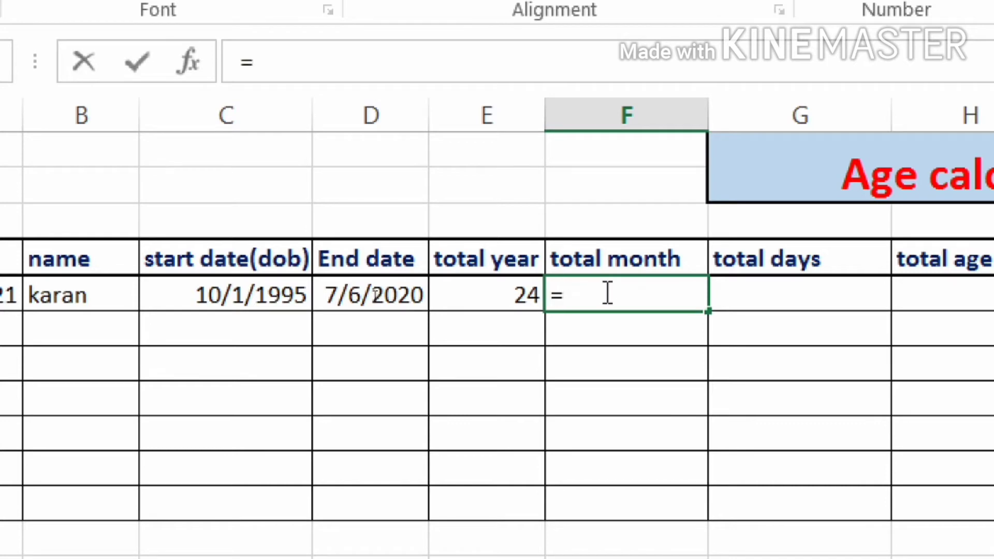
text(dated)
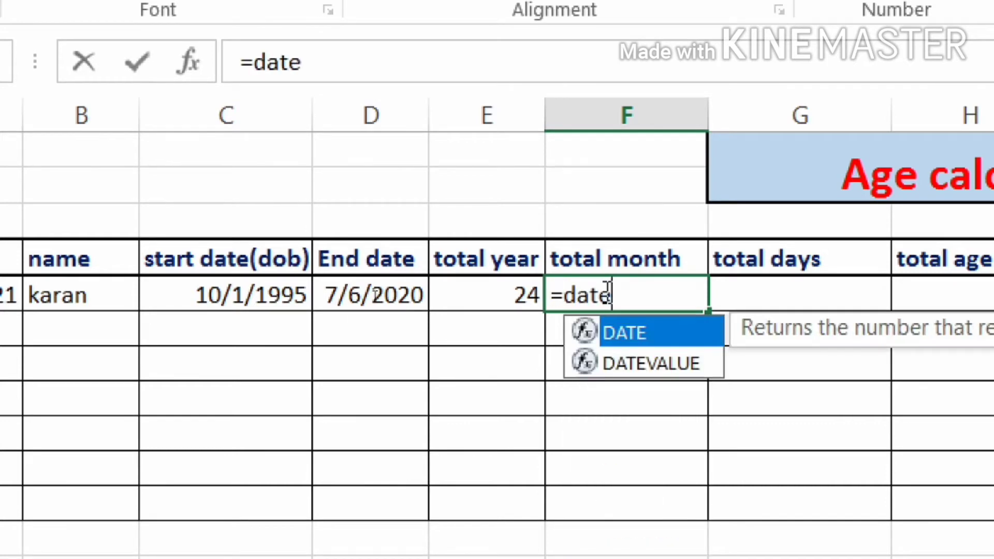
text(if)
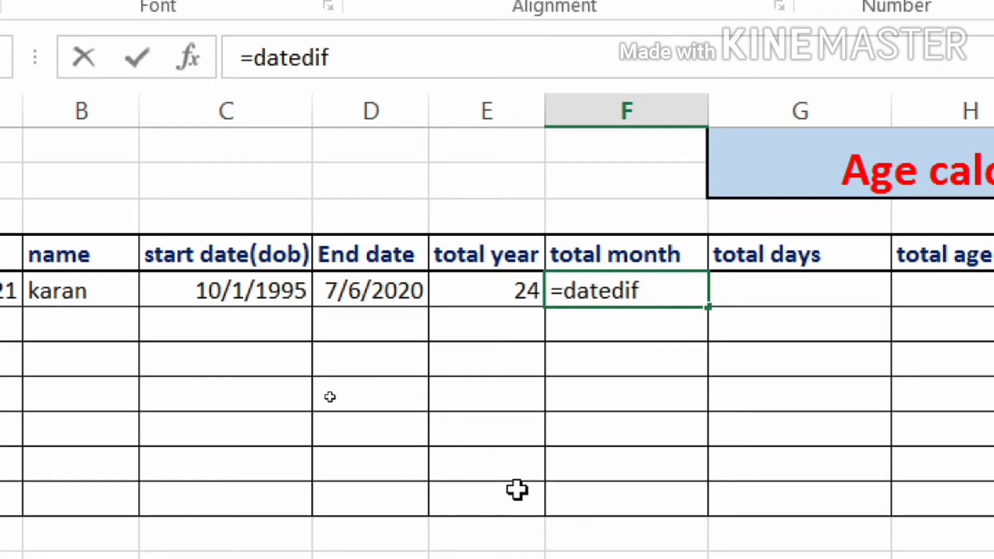
text(()
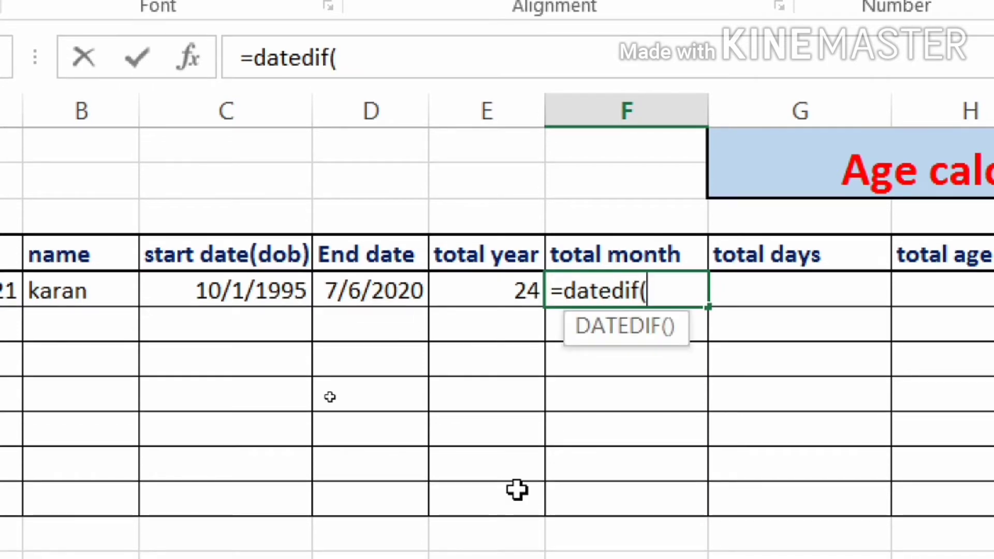
click(206, 303)
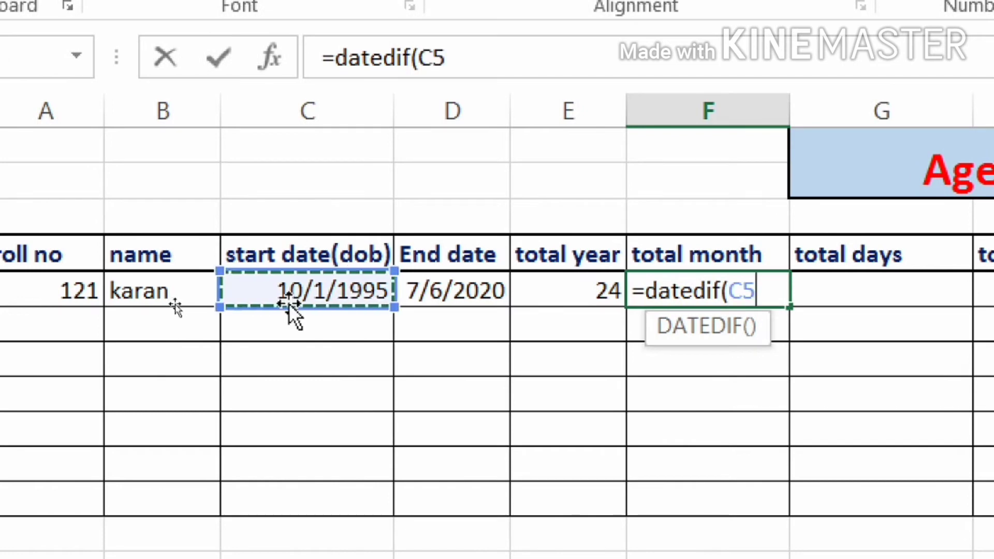
text(,)
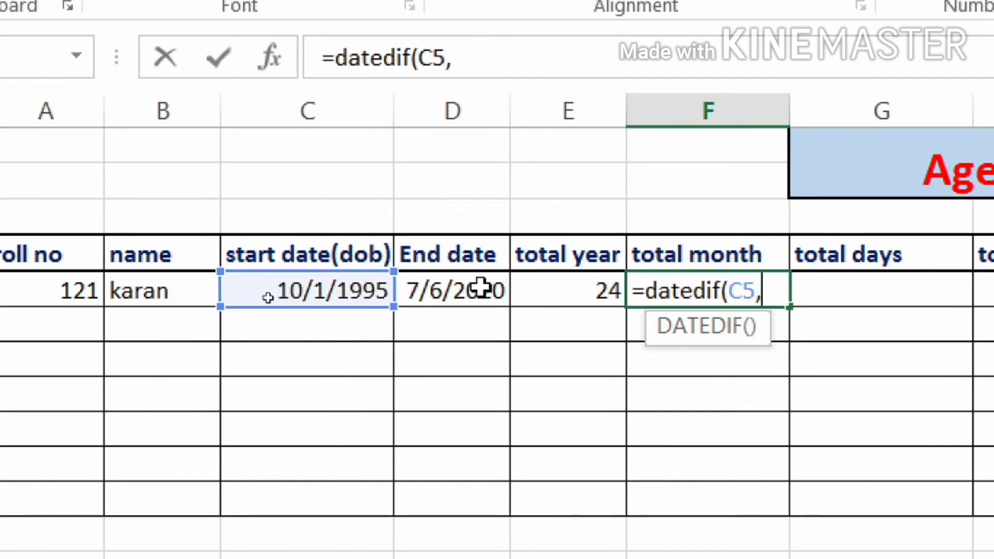
click(446, 311)
click(455, 284)
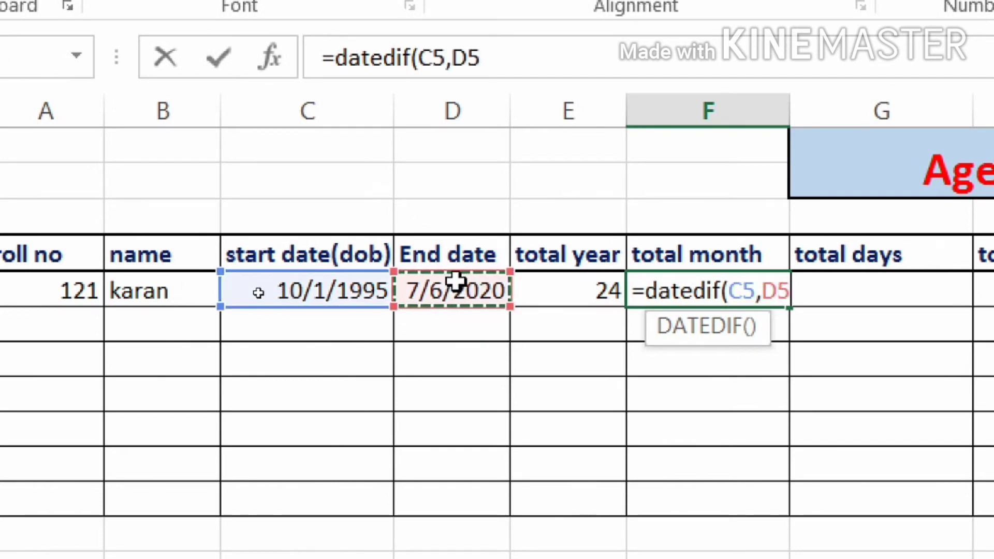
text(,)
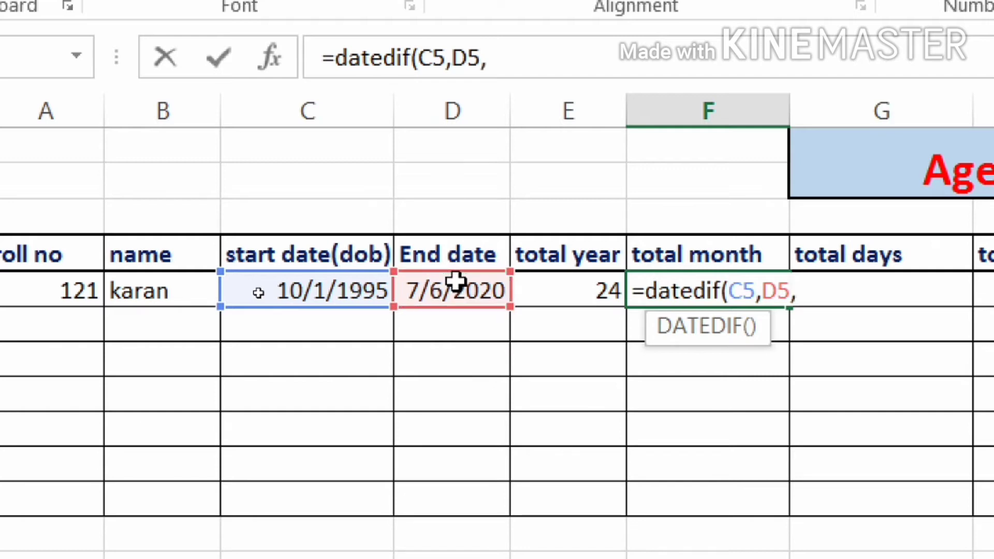
text(")
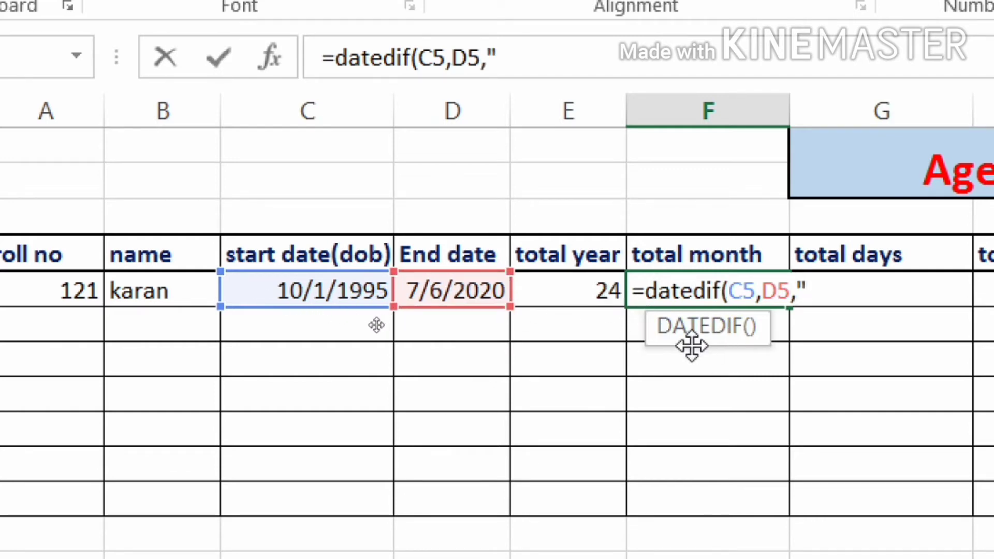
text(y)
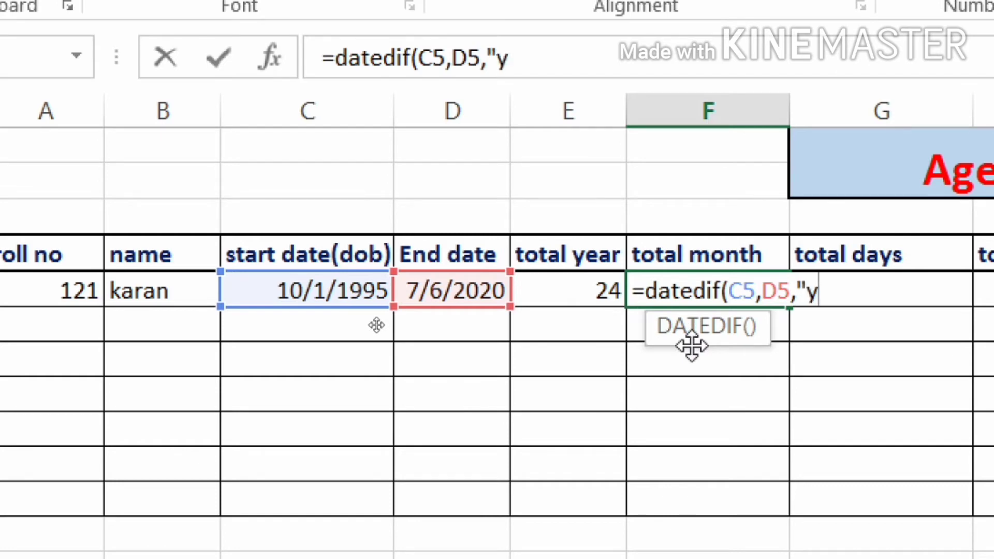
text(m")
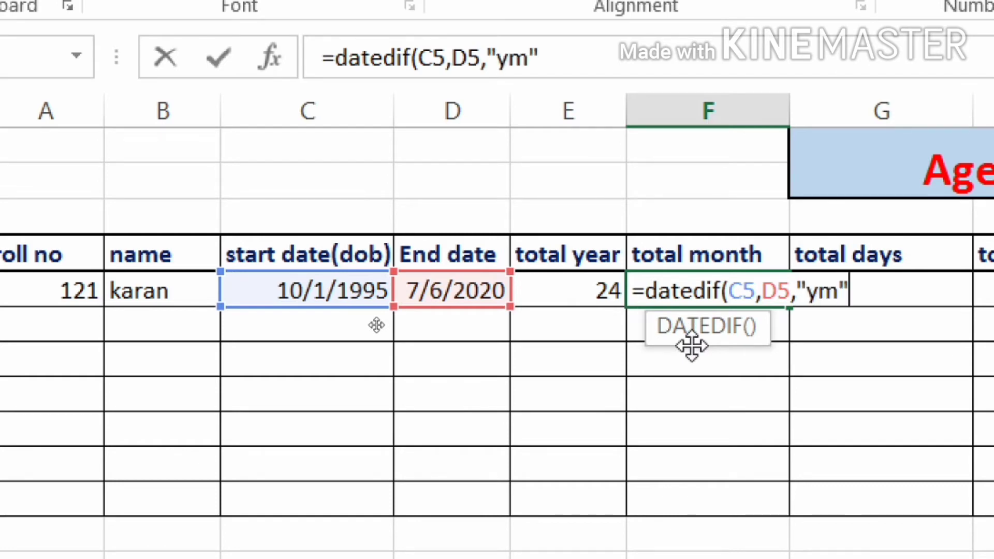
text())
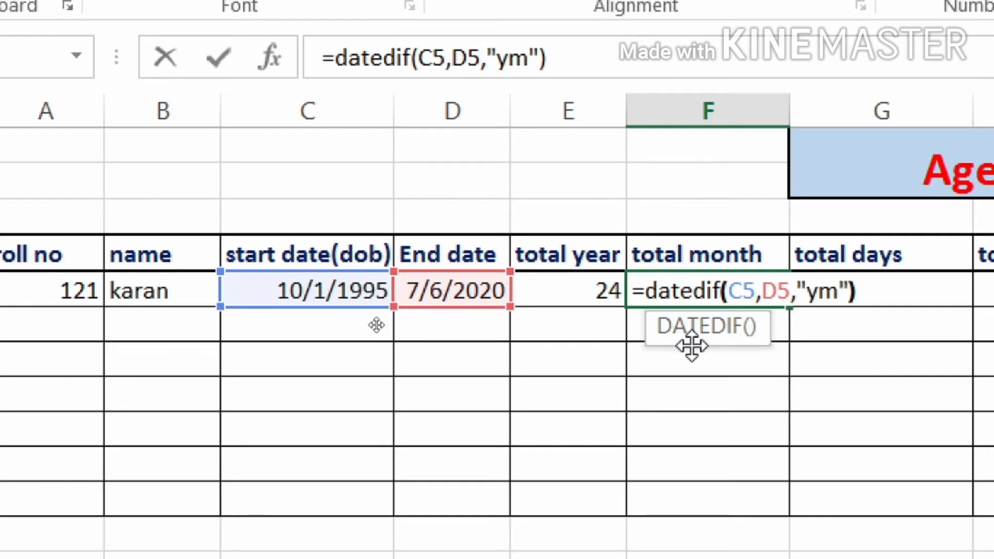
key(Return)
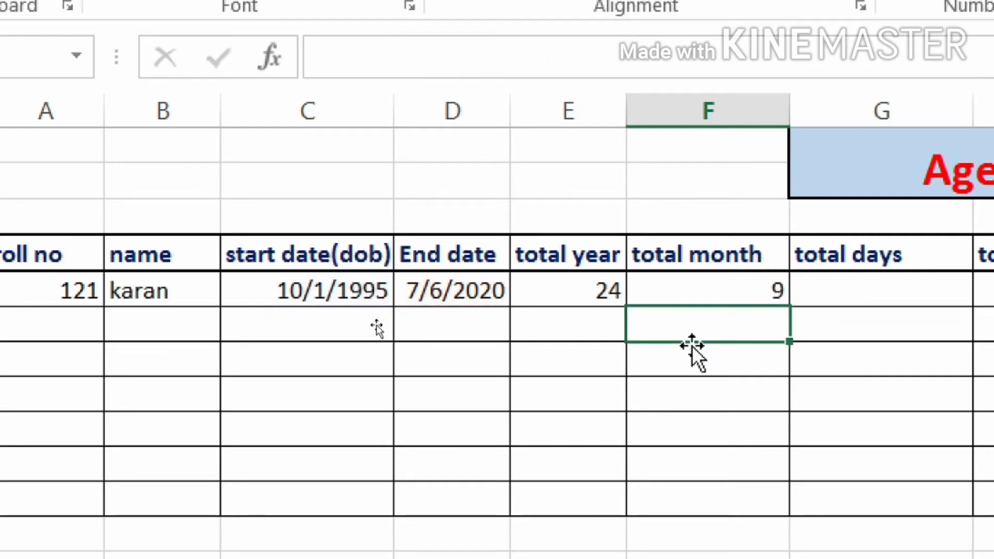
Calculate the remaining days in G5 under total days with the formula =datedif(C5,D5,"md").
click(807, 265)
click(843, 295)
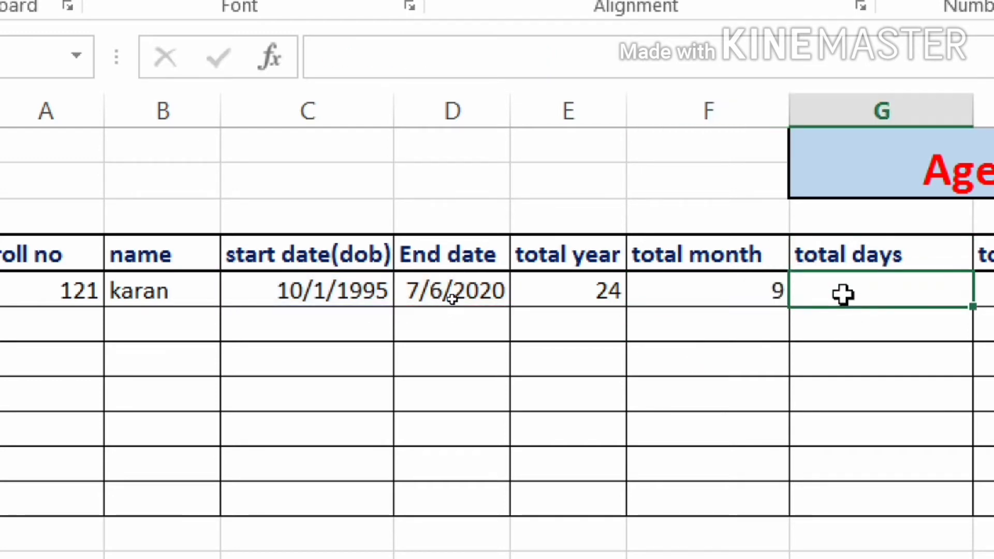
text(=dat)
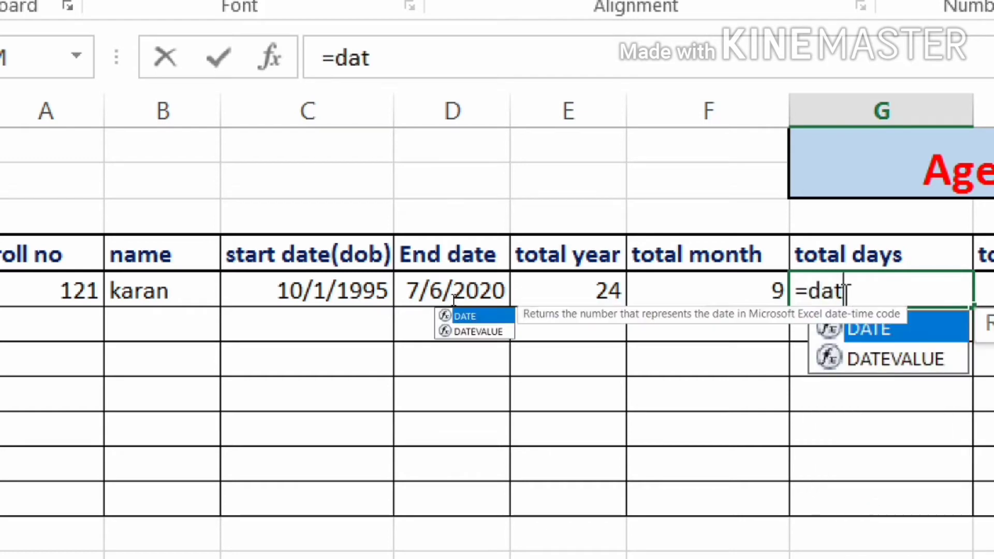
text(edif)
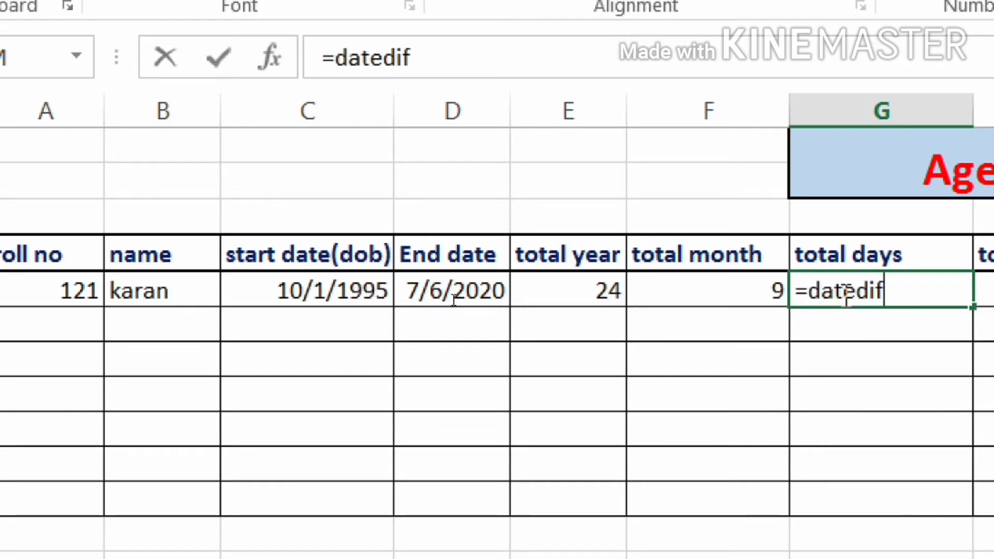
text(()
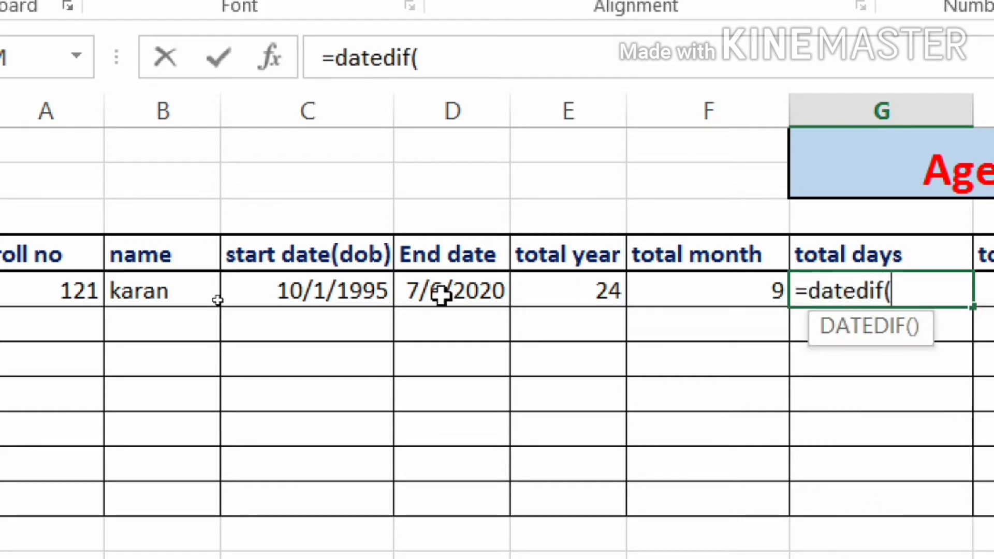
click(279, 290)
text(,)
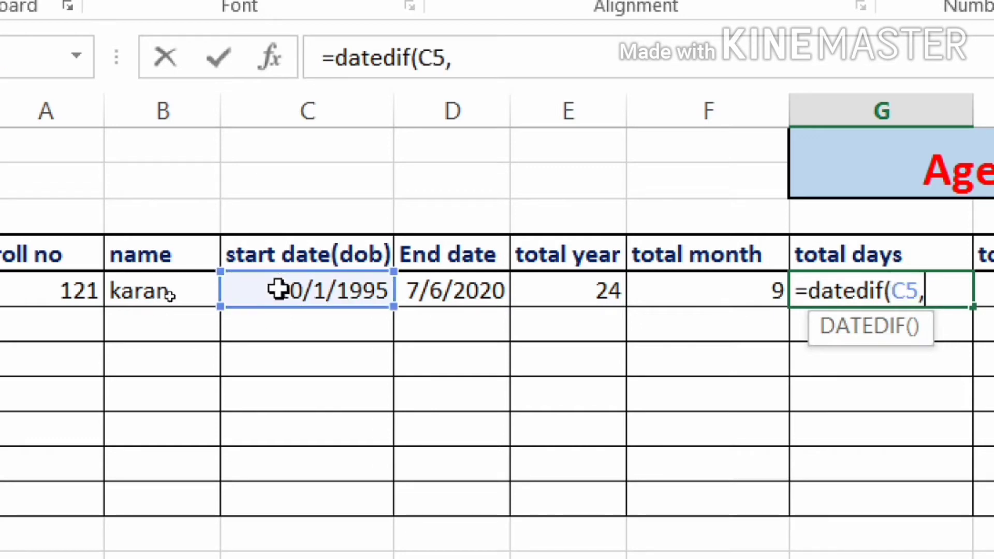
click(440, 292)
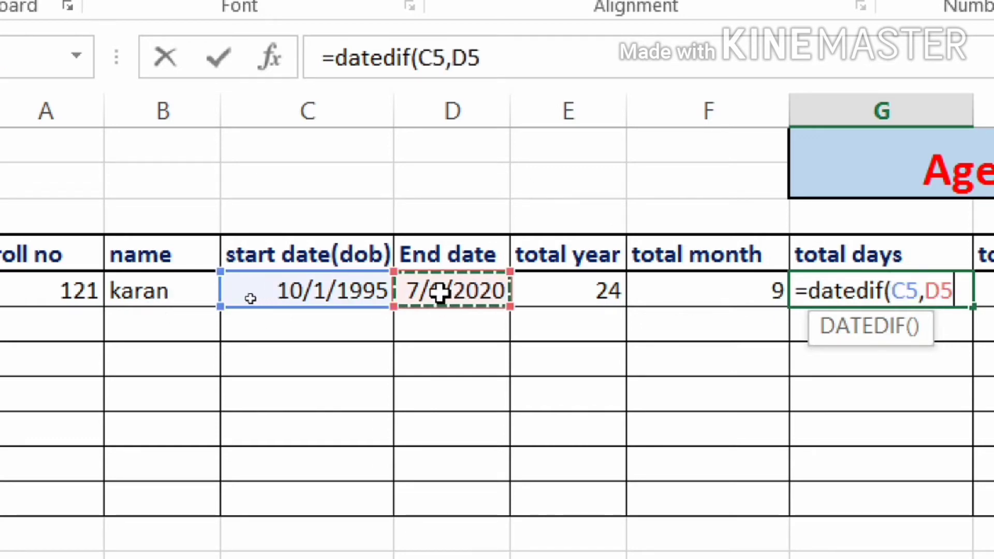
text(,")
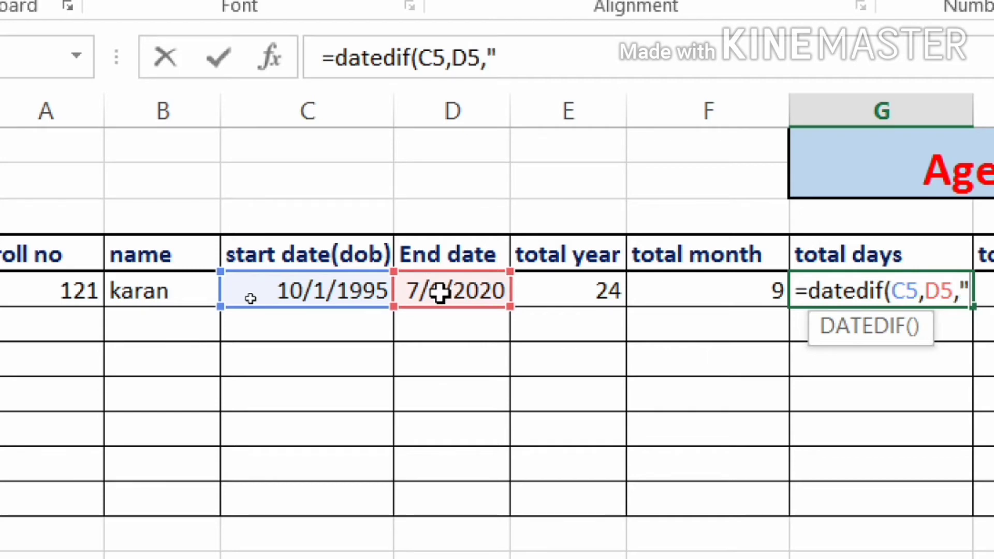
text(md)
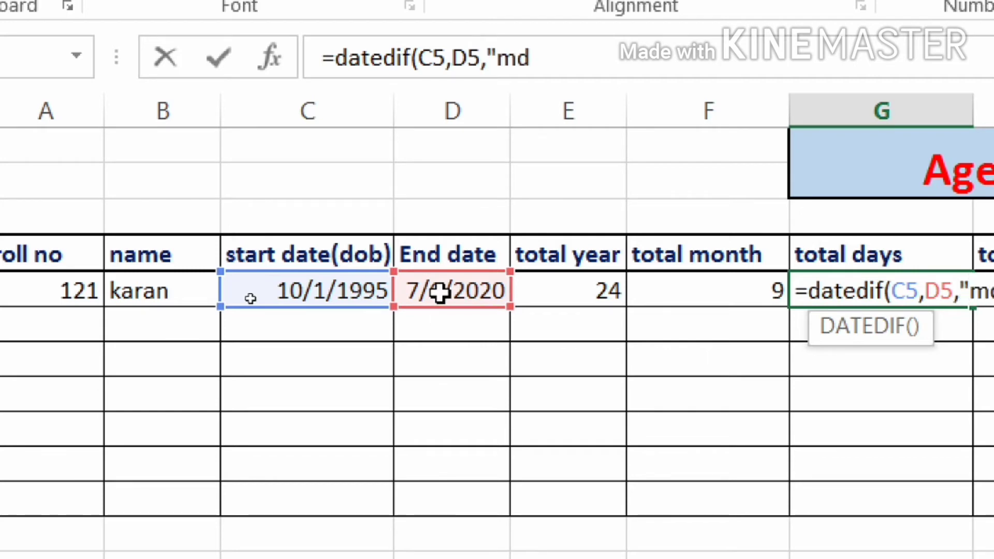
text("))
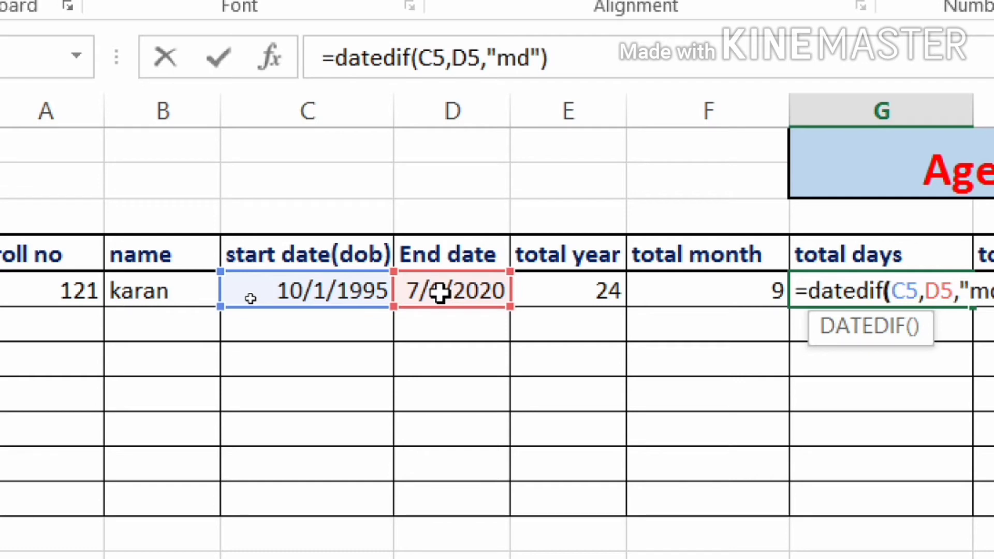
key(Return)
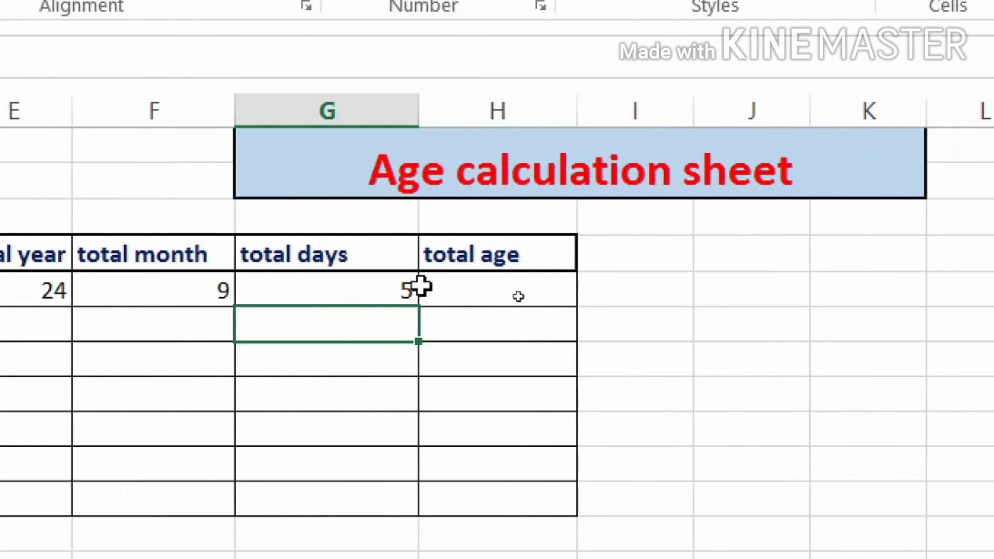
Try out the sample text "24 year 9month 5 days" in H5 under total age.
click(466, 299)
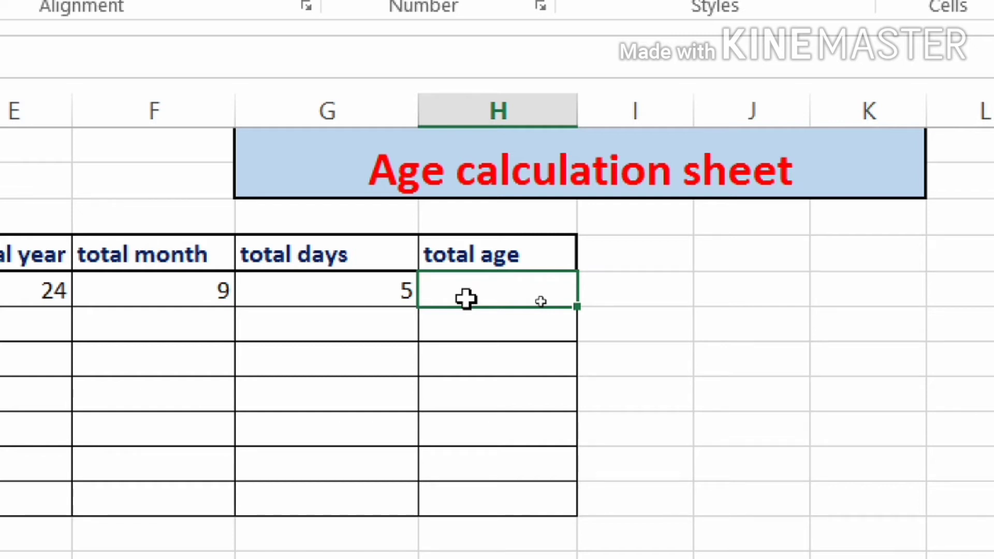
text(24)
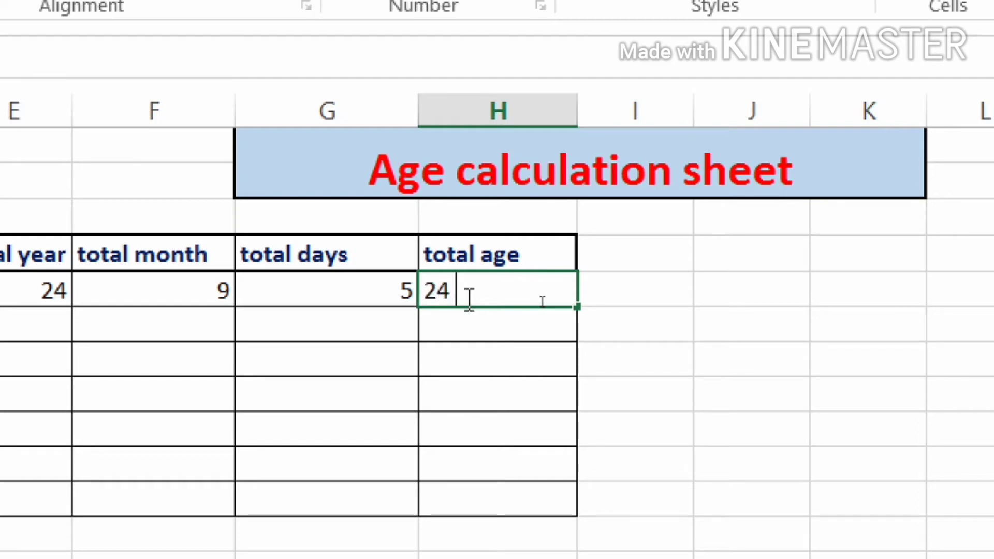
text( year 9m)
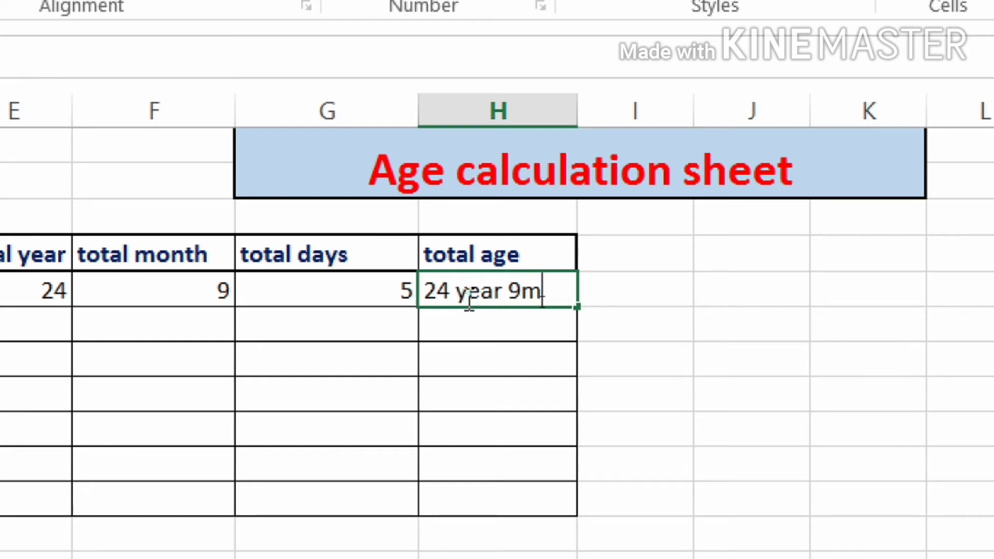
text(onth )
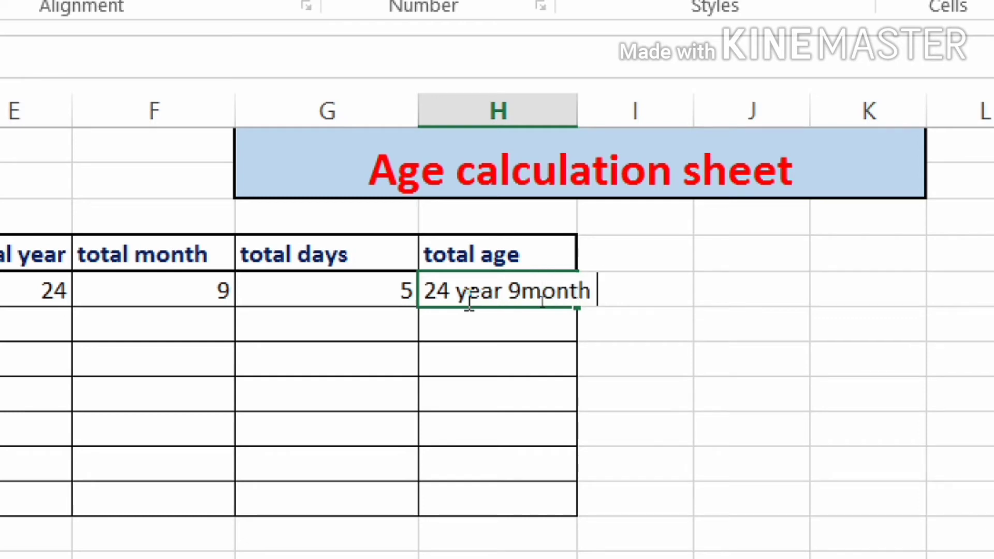
text(5 days)
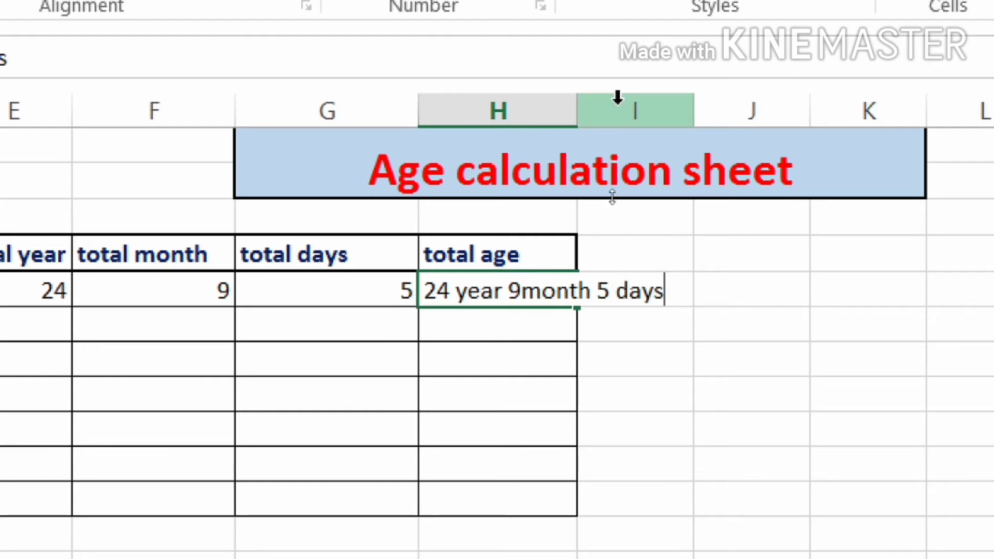
Widen column H so that the full total age text fits inside it.
click(578, 101)
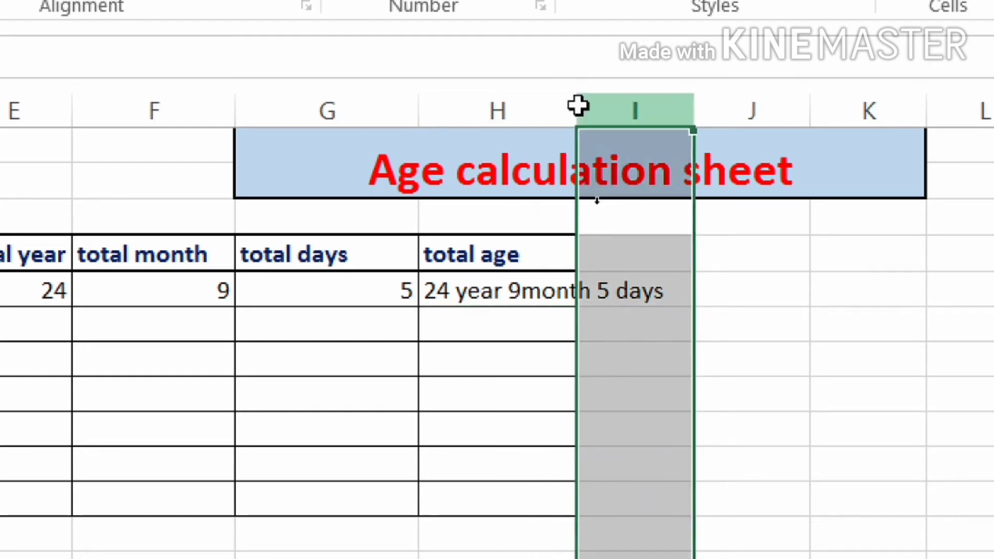
drag(576, 104, 673, 101)
click(559, 450)
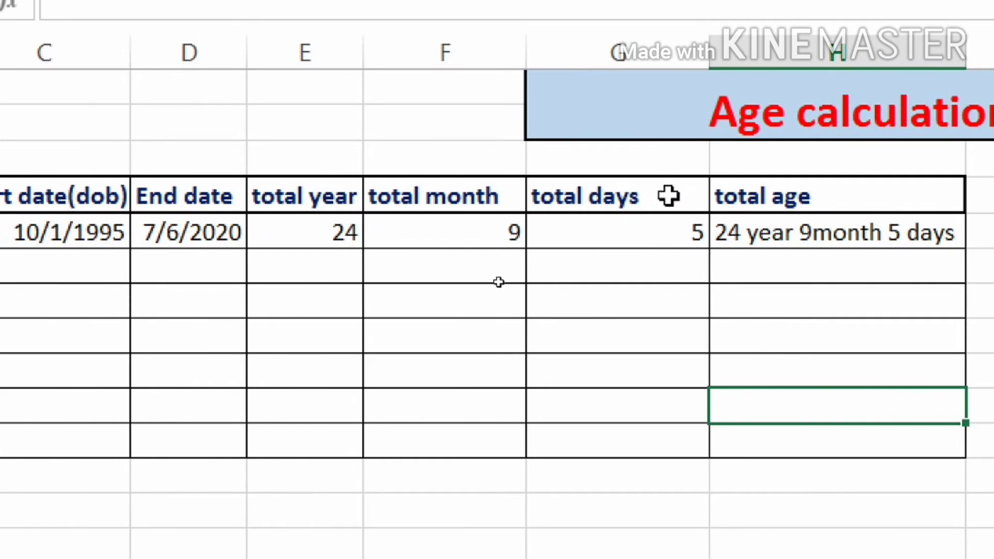
Clear the sample text from H5 and start a total age formula there joining E5 with the text "year".
click(835, 234)
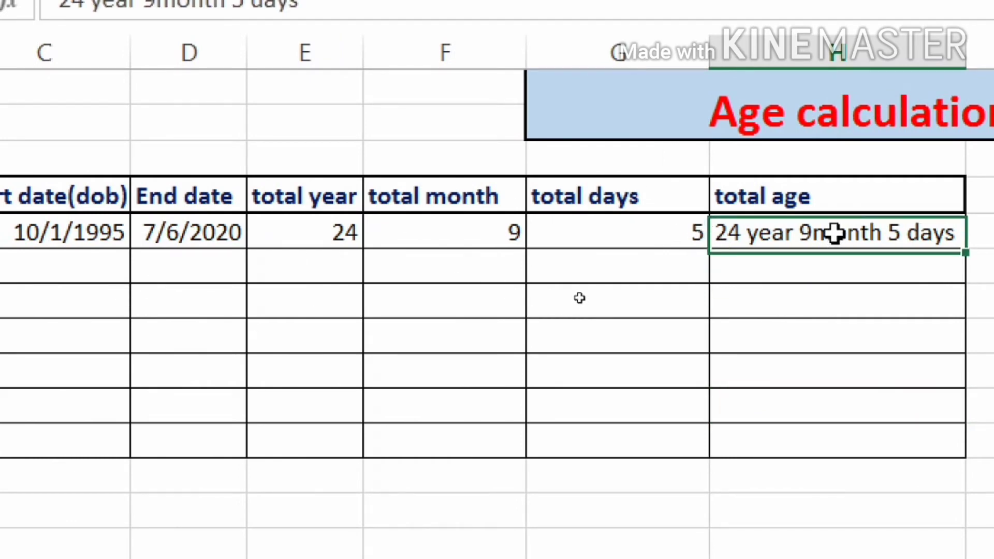
key(Delete)
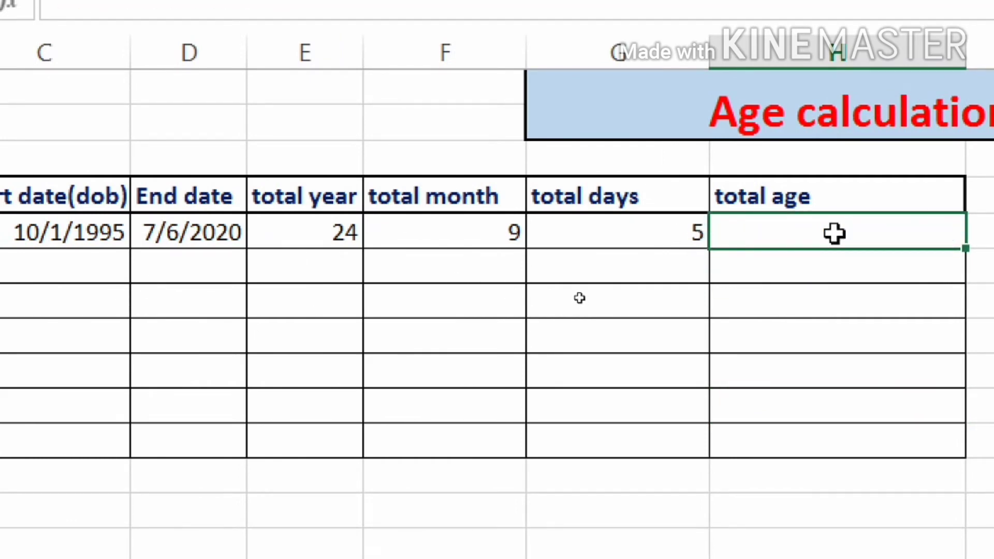
text(=)
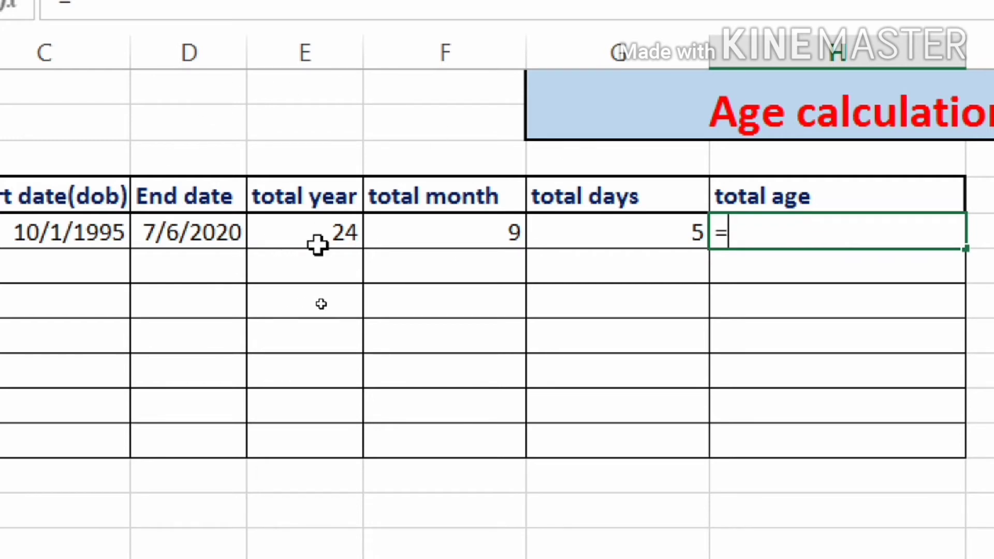
click(327, 231)
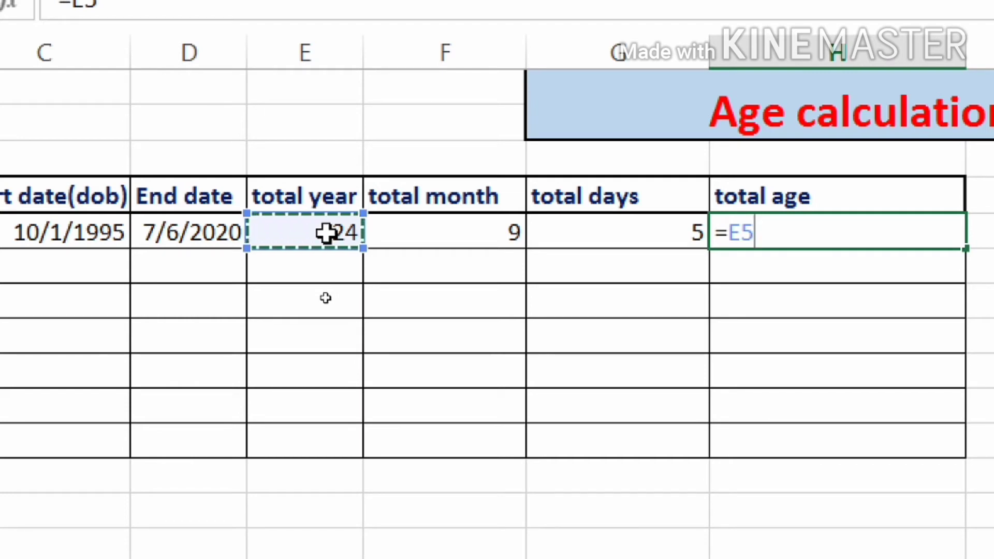
text(&")
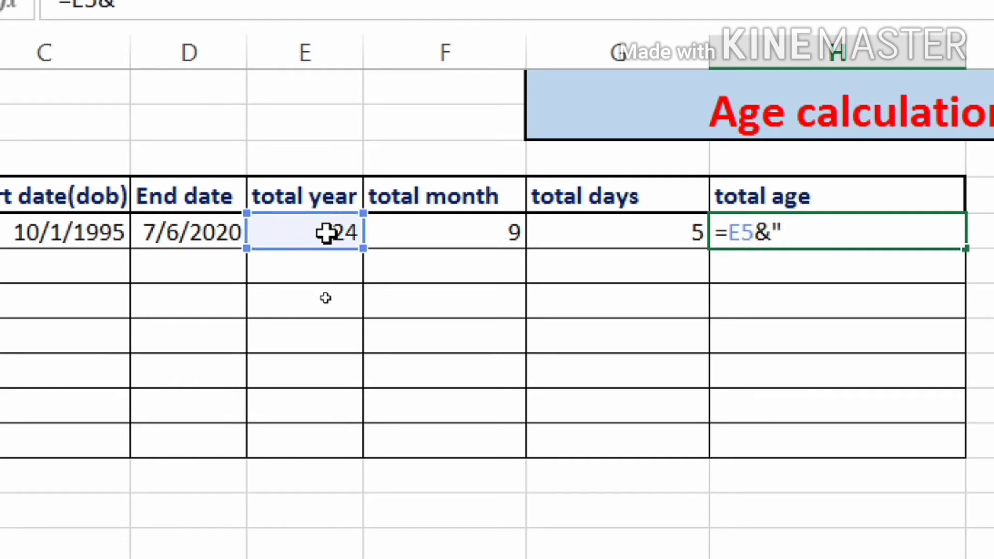
text(year)
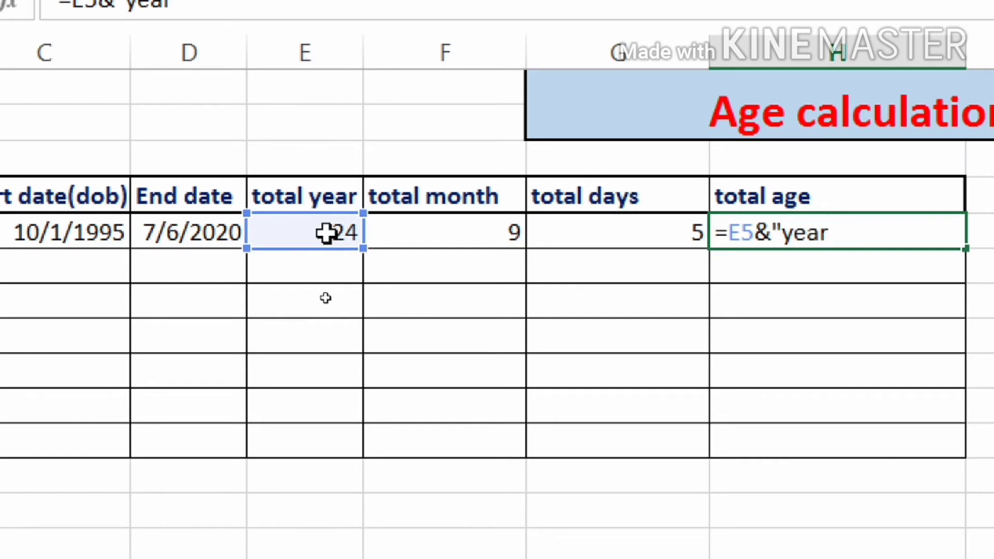
text("&)
Extend the H5 formula with the month count from F5 followed by the text "month".
click(471, 227)
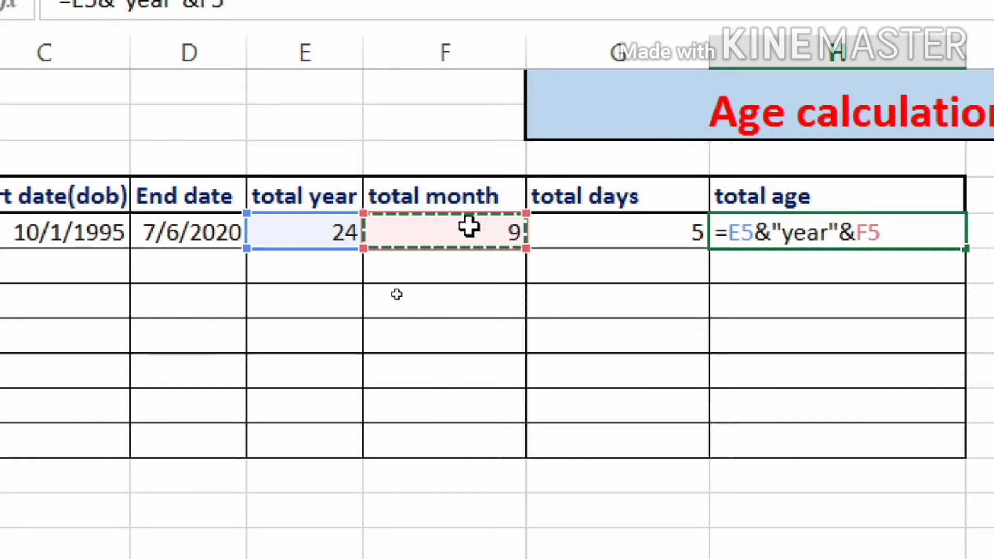
text(&)
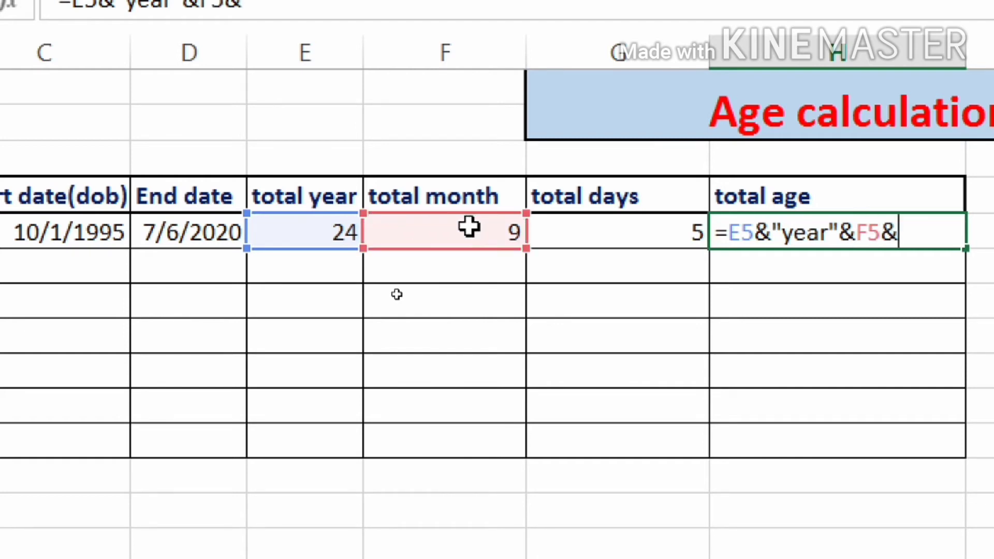
text(")
text(mon)
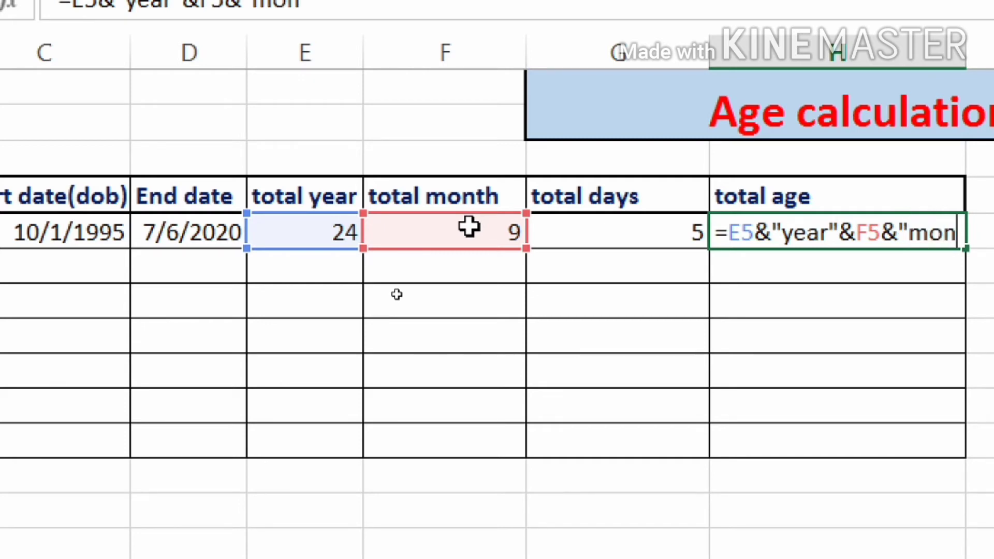
text(th")
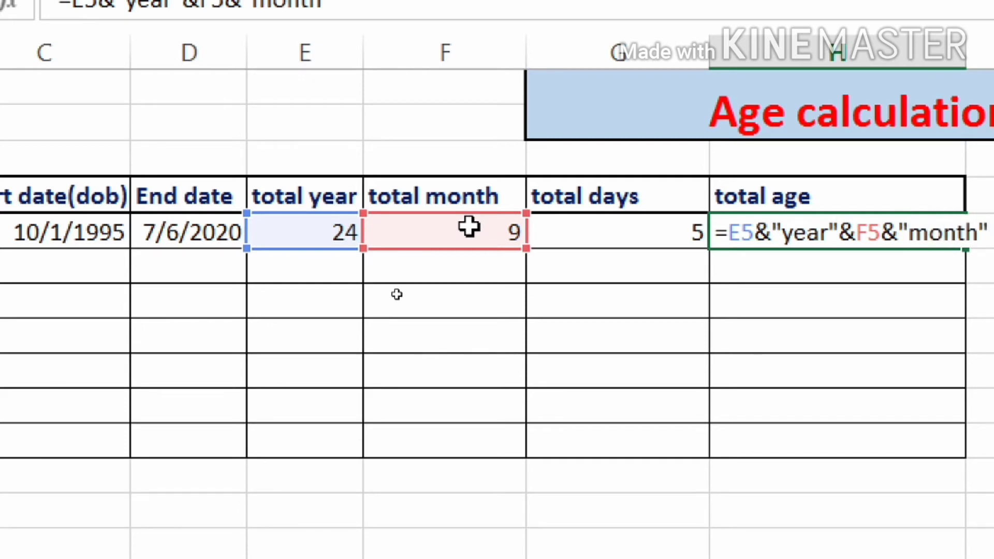
text(&)
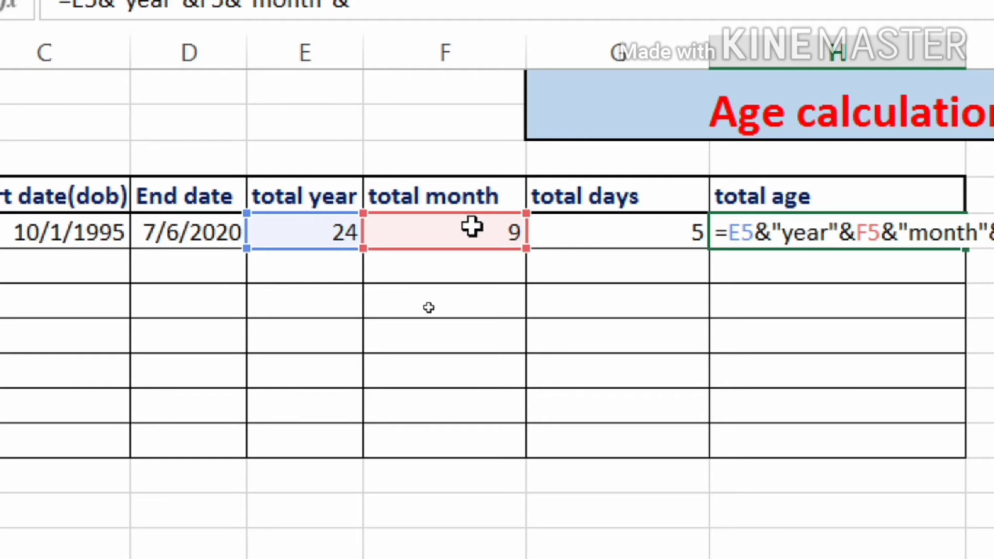
Append G5 and the text "days" to complete the H5 formula as =E5&"year"&F5&"month"&G5&"days".
click(592, 236)
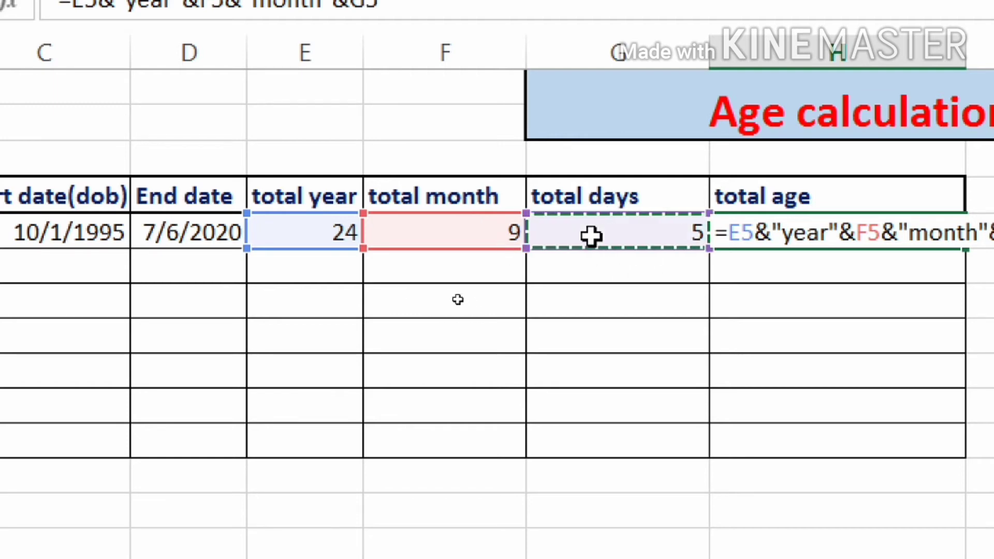
key(Right)
key(Right)
key(Right)
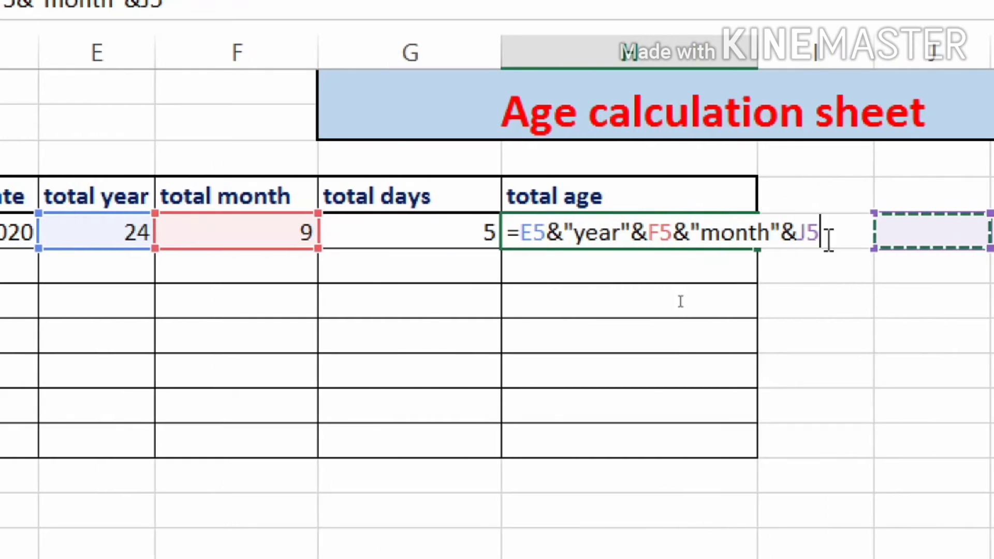
key(BackSpace)
key(BackSpace)
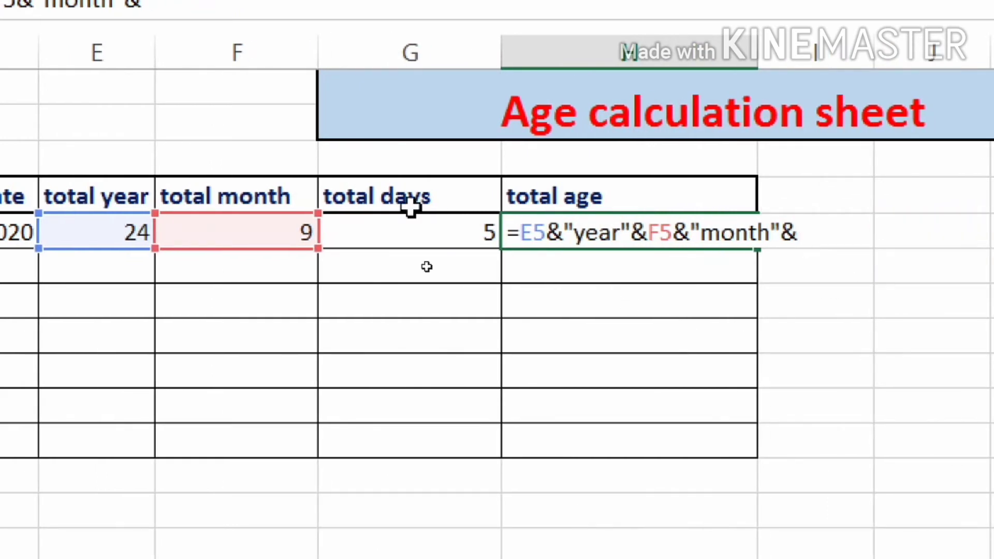
click(364, 225)
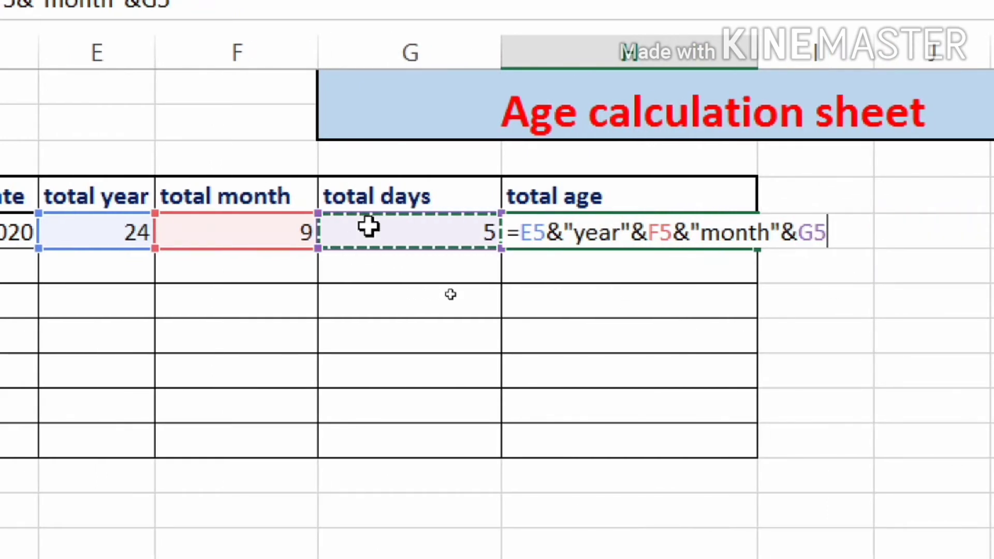
text(&")
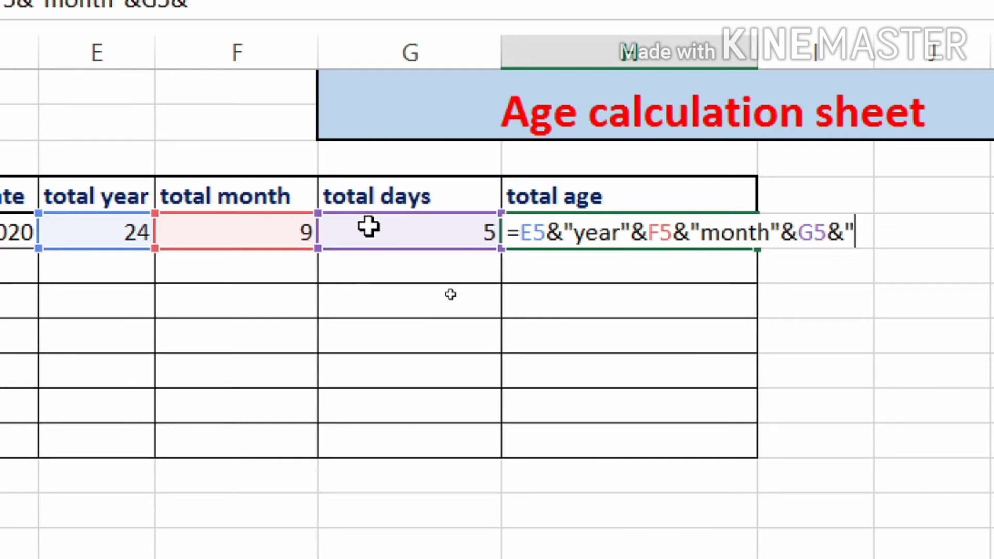
text(days)
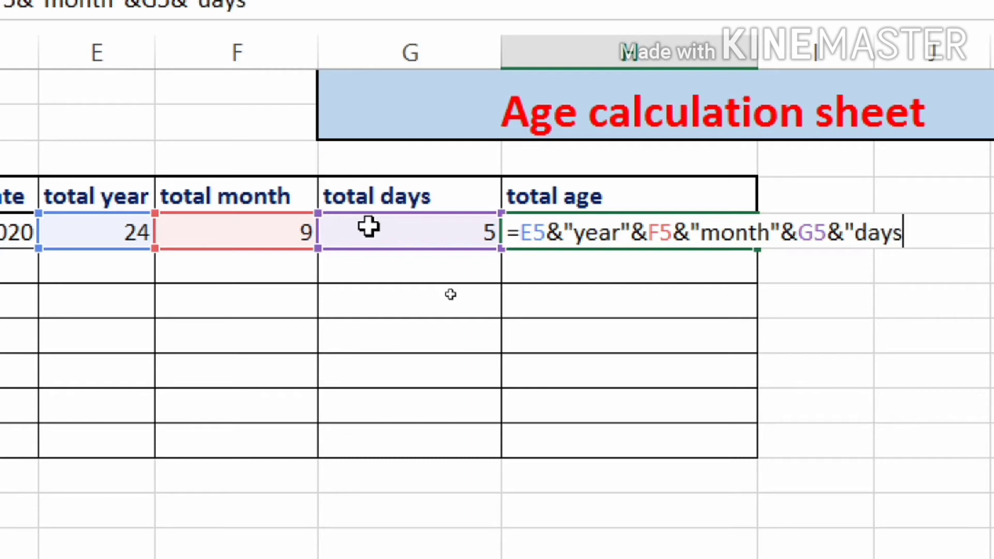
text(")
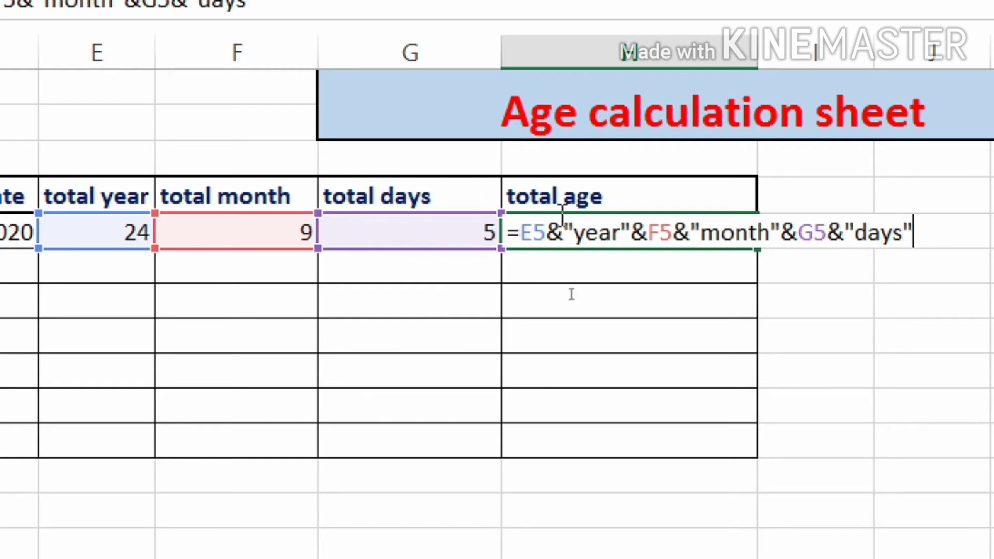
key(Return)
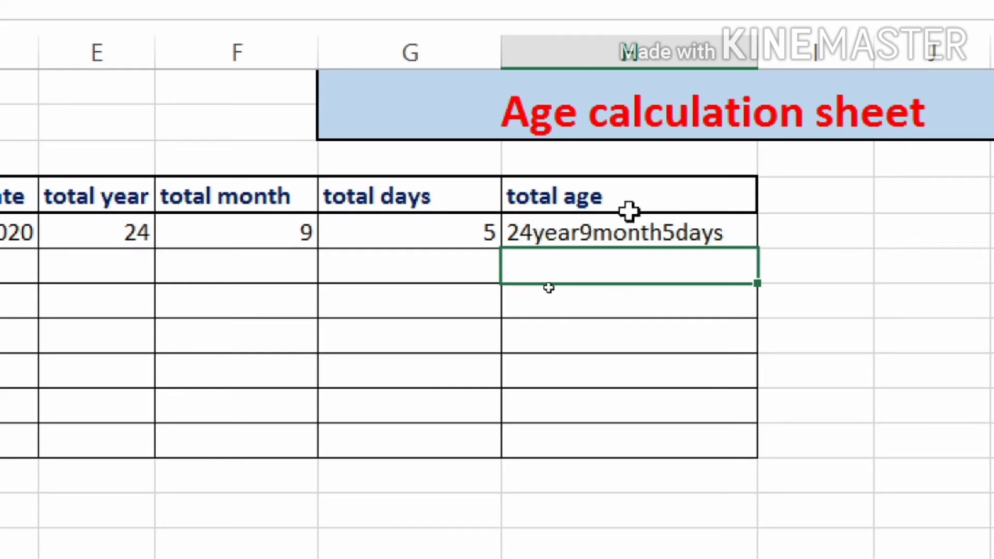
Add spaces after "year" and "month" inside the quotation marks of the H5 formula to separate the age parts.
click(541, 230)
double_click(541, 229)
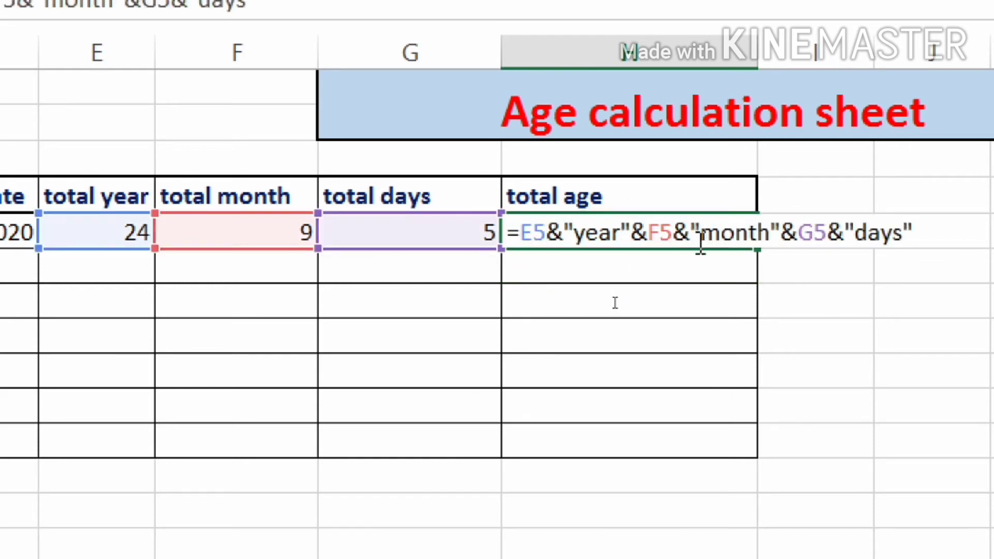
click(623, 233)
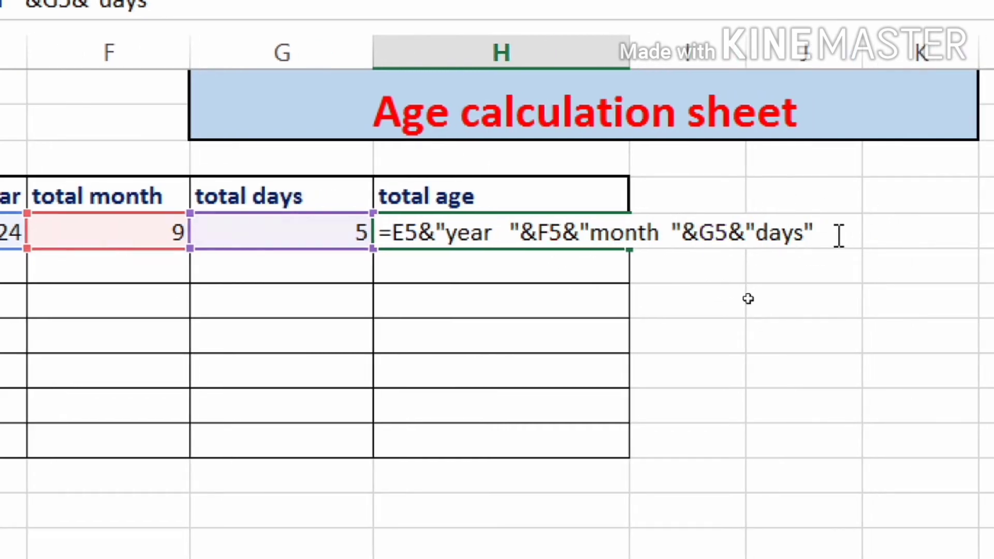
key(Return)
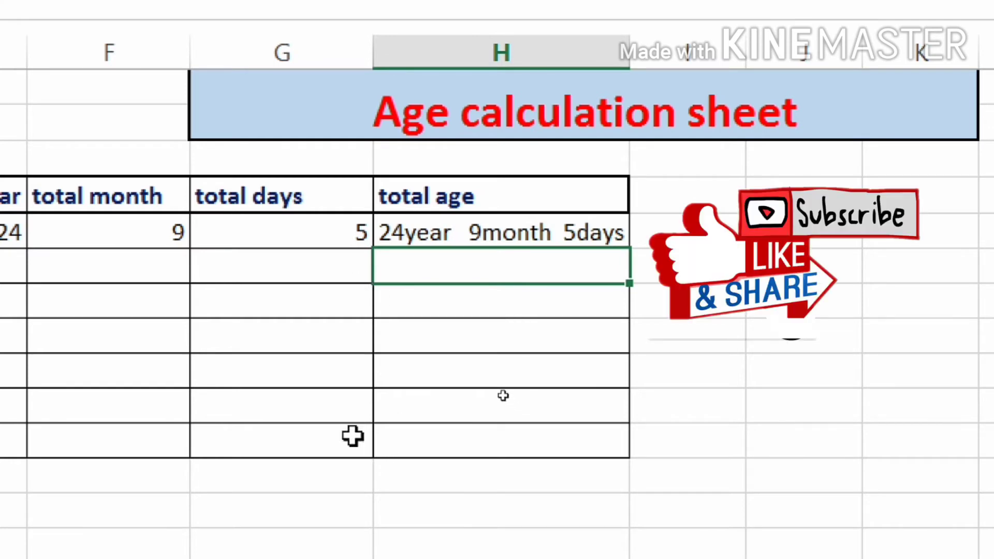
Review the total age formula in H5 with its cell references and spaced text parts.
click(459, 238)
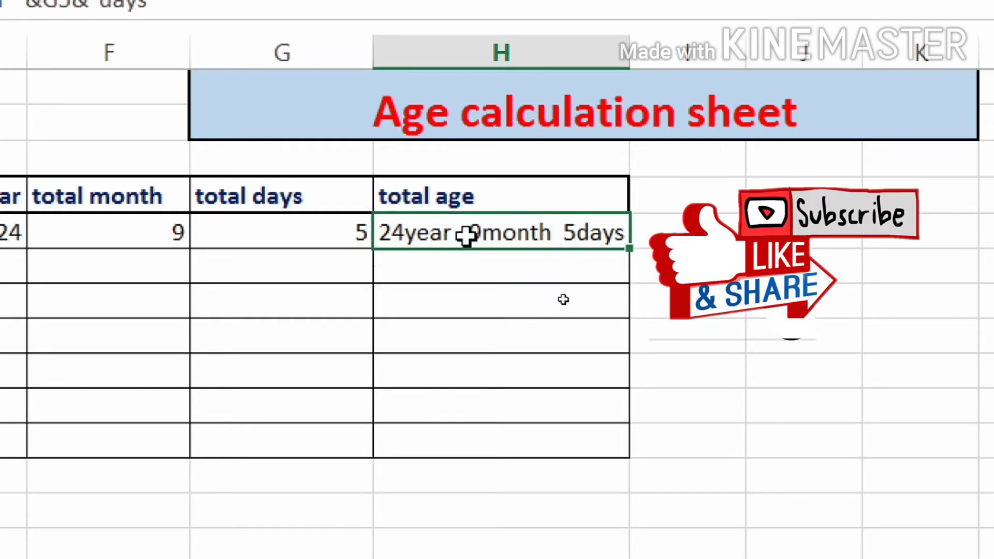
double_click(466, 237)
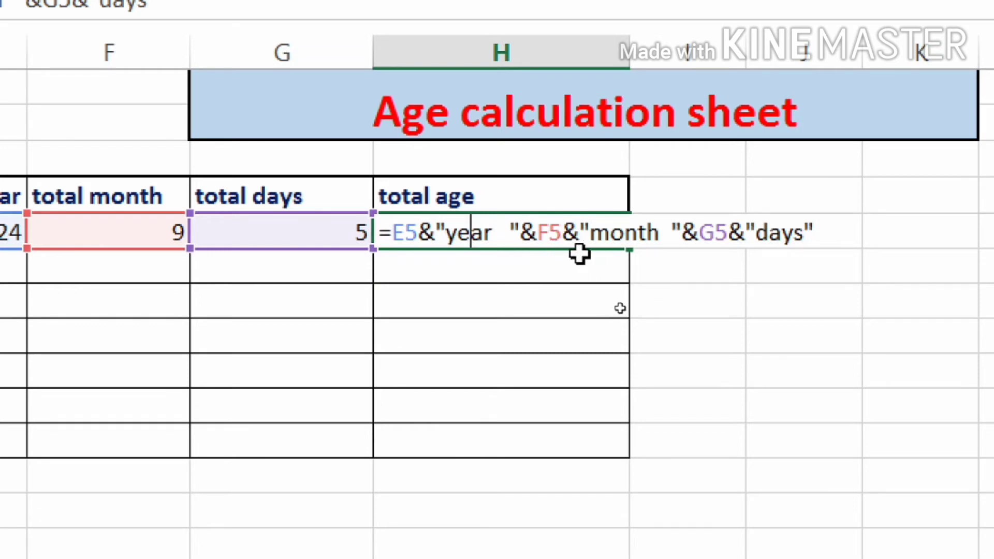
key(Return)
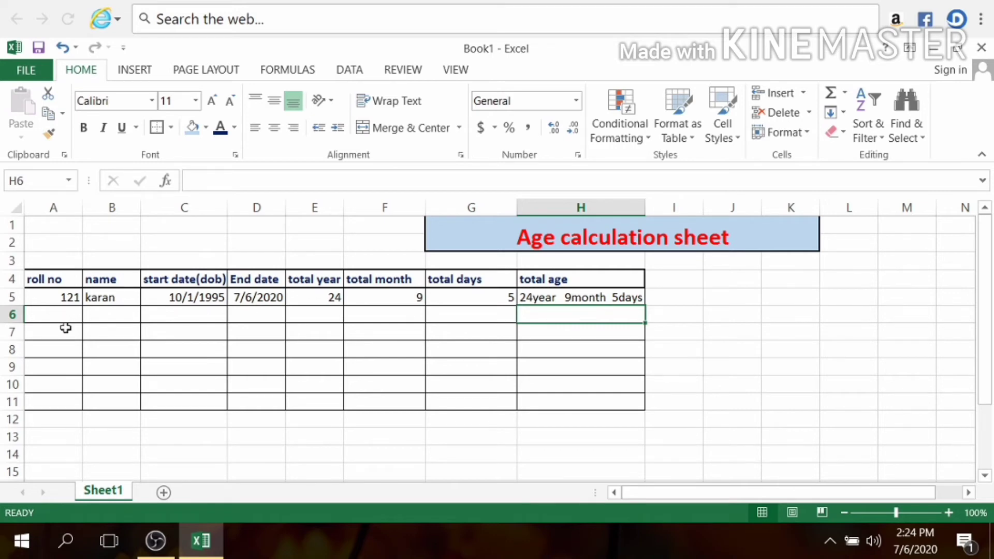
Add the second student in row 6 with roll no 122, the student's name and the date of birth.
click(58, 315)
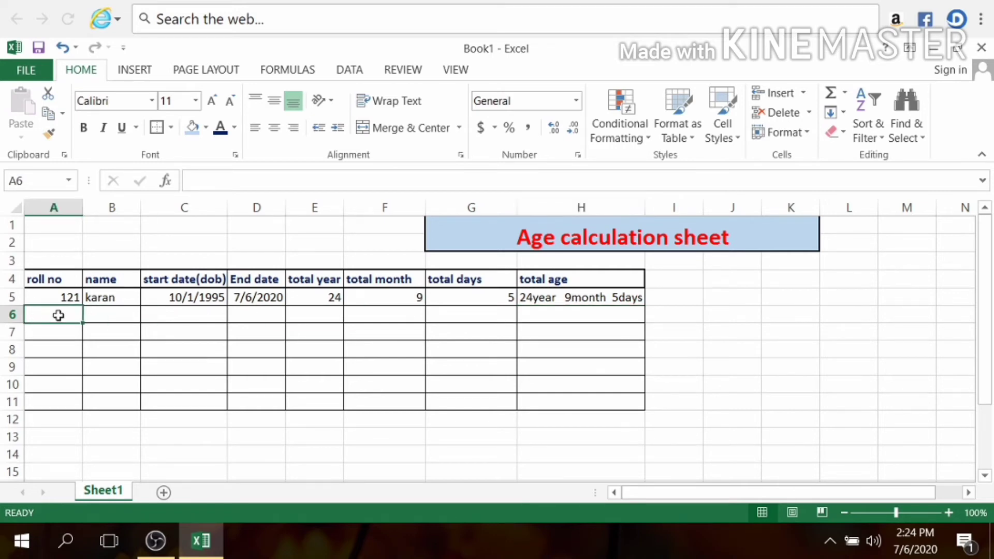
text(122)
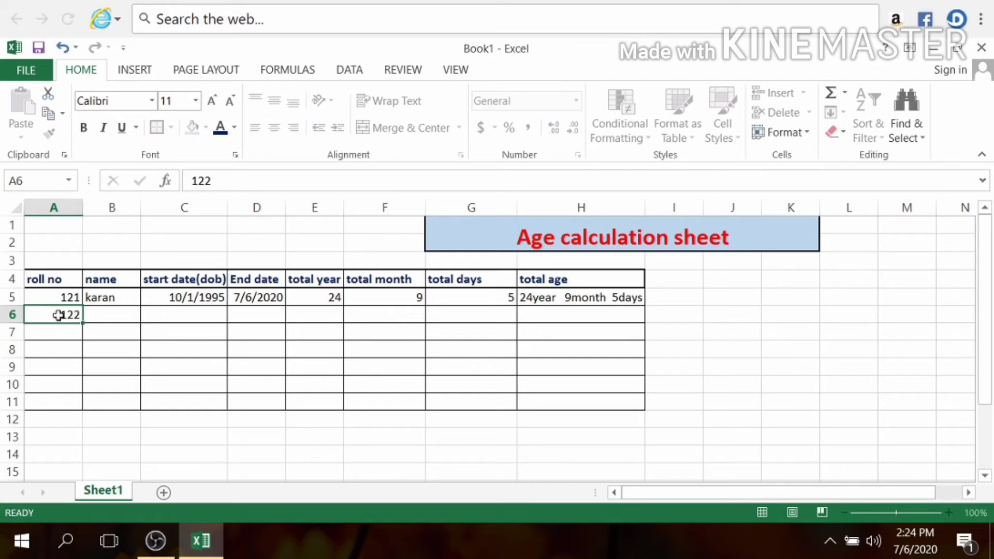
key(Tab)
text(deepak)
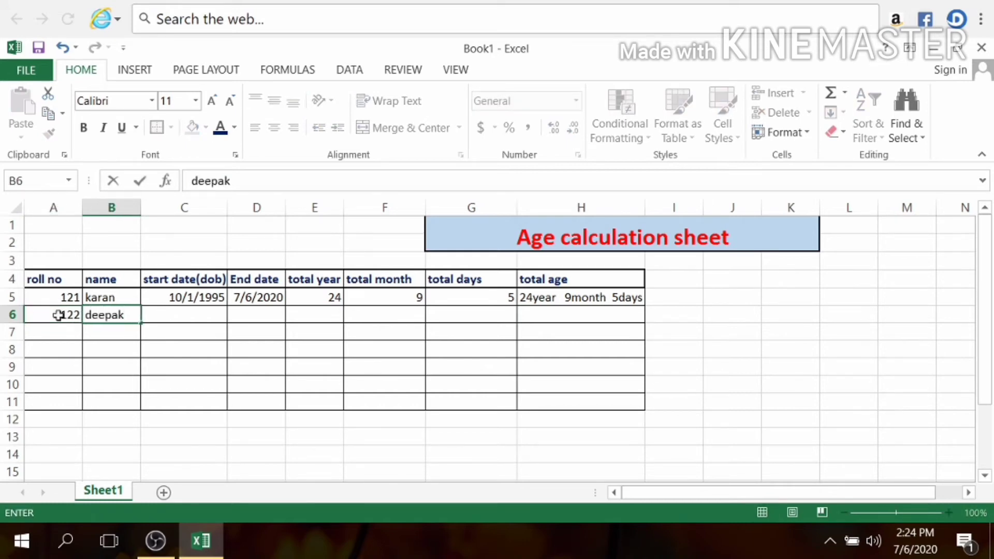
key(Tab)
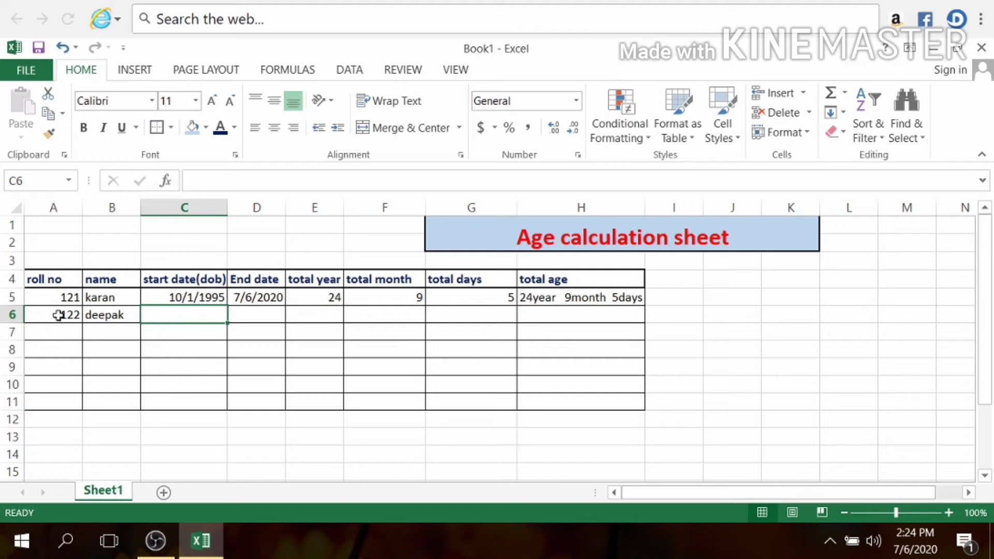
text(10)
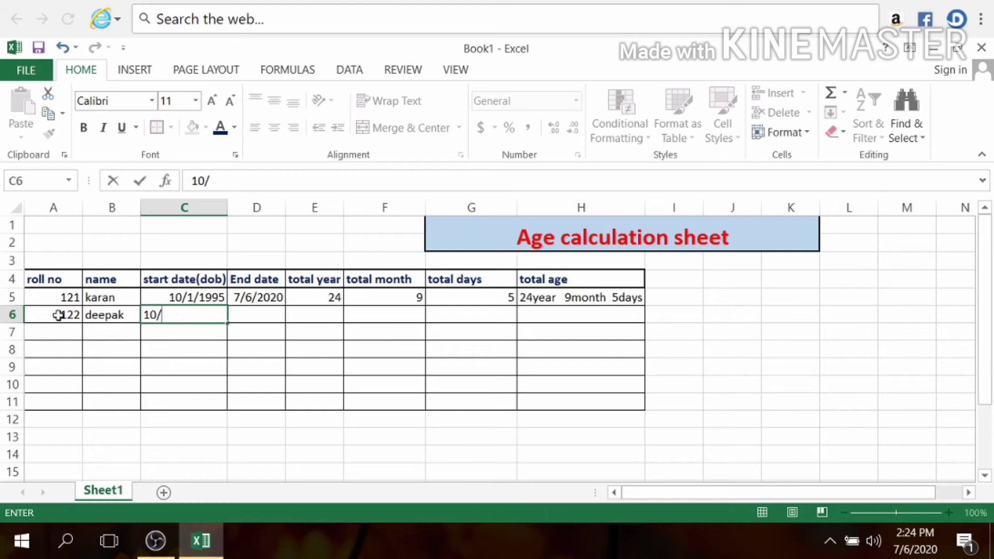
text(/1/1994)
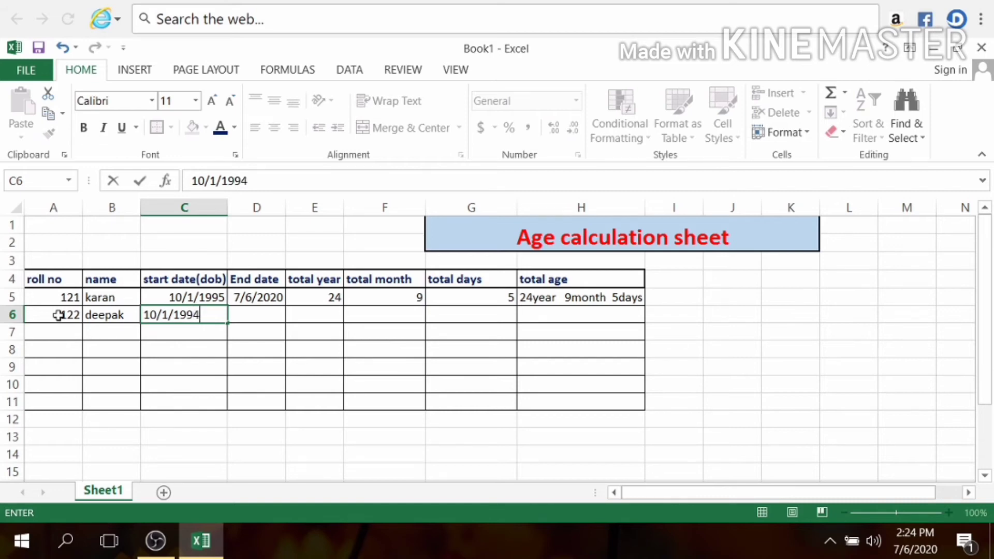
Fill the second student's End date in D6 with the current date using the TODAY function.
click(242, 312)
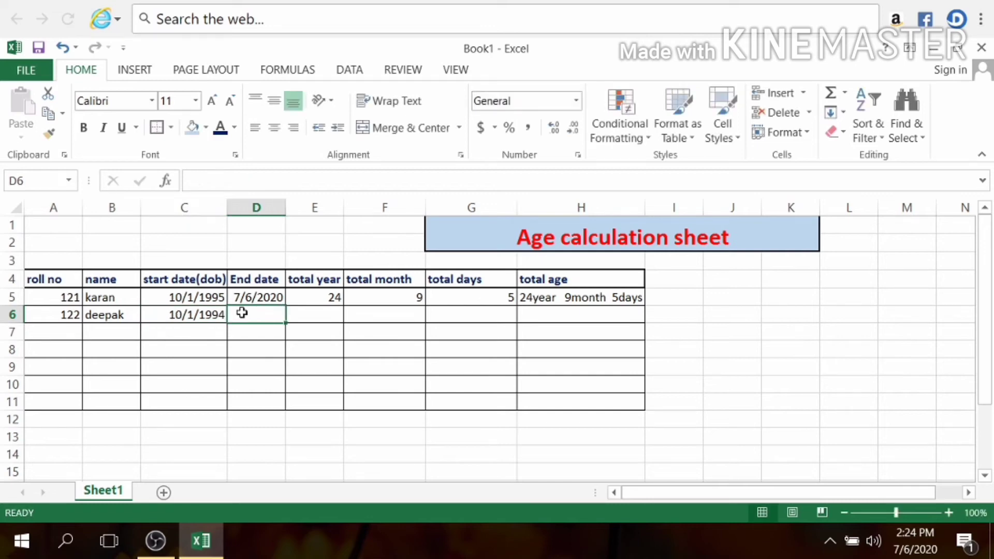
text(=)
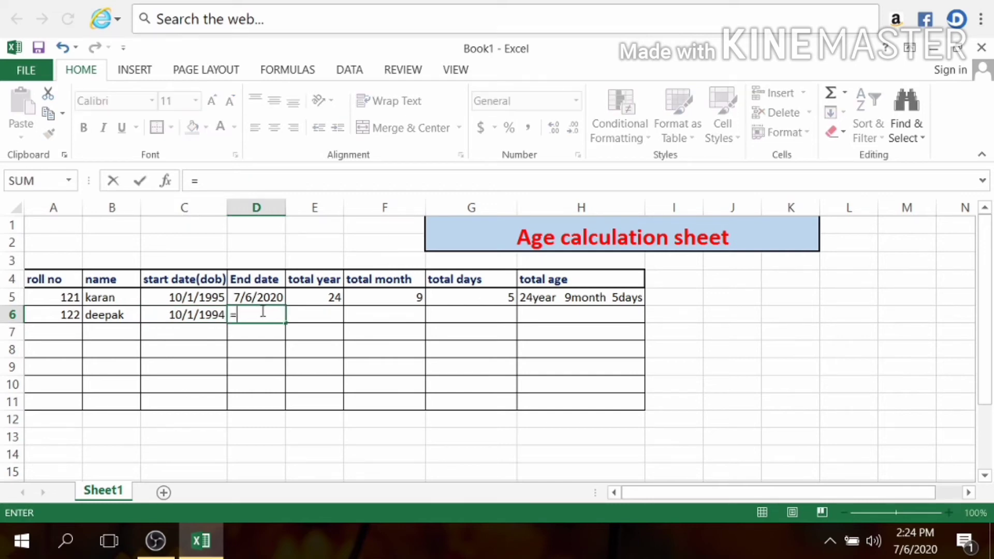
text(toda)
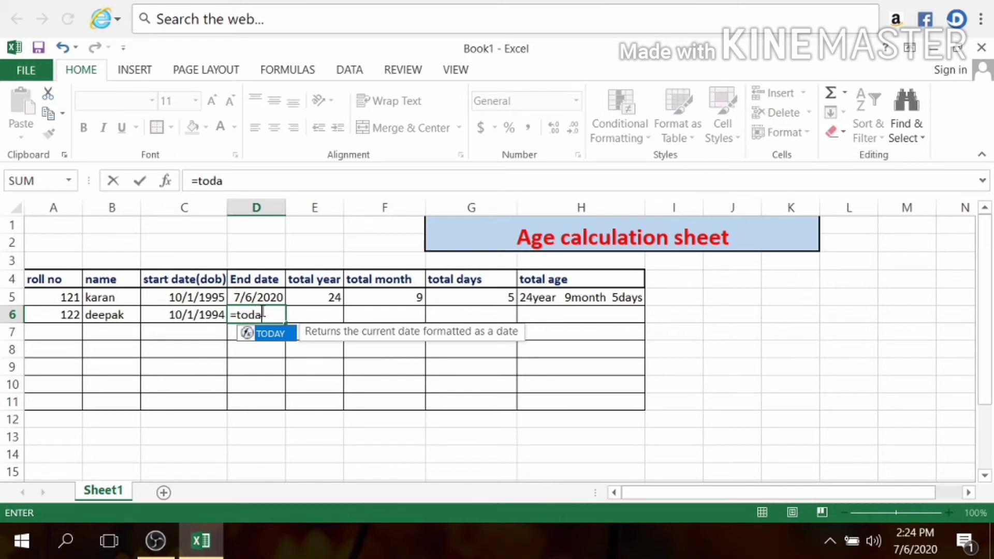
text(y()
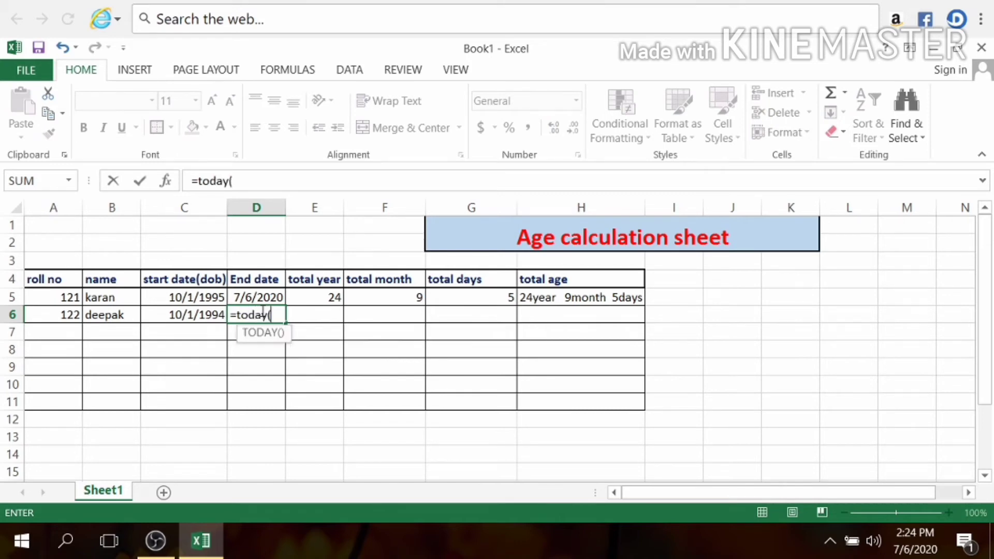
key(Return)
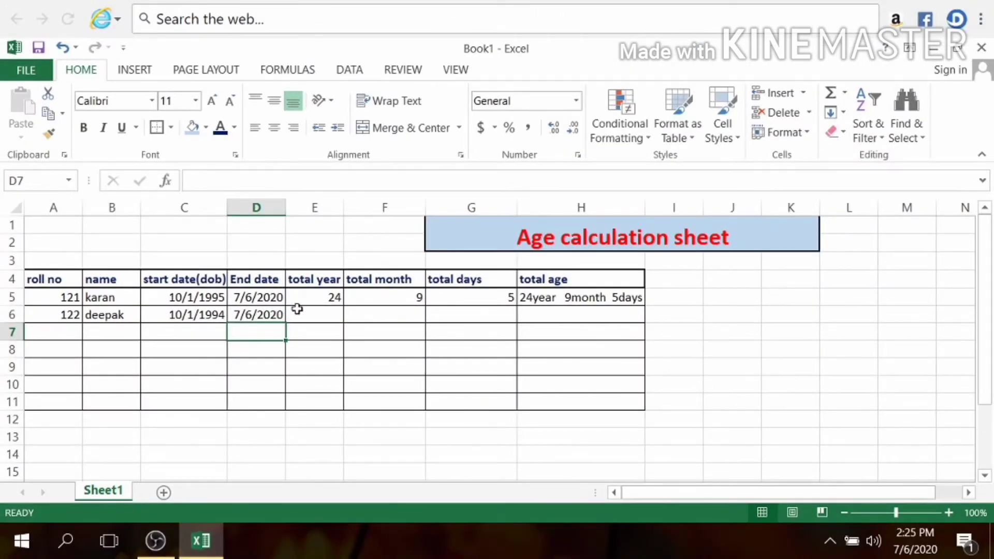
Calculate the second student's total years in E6 with the formula =datedif(C6,D6,"y").
click(297, 309)
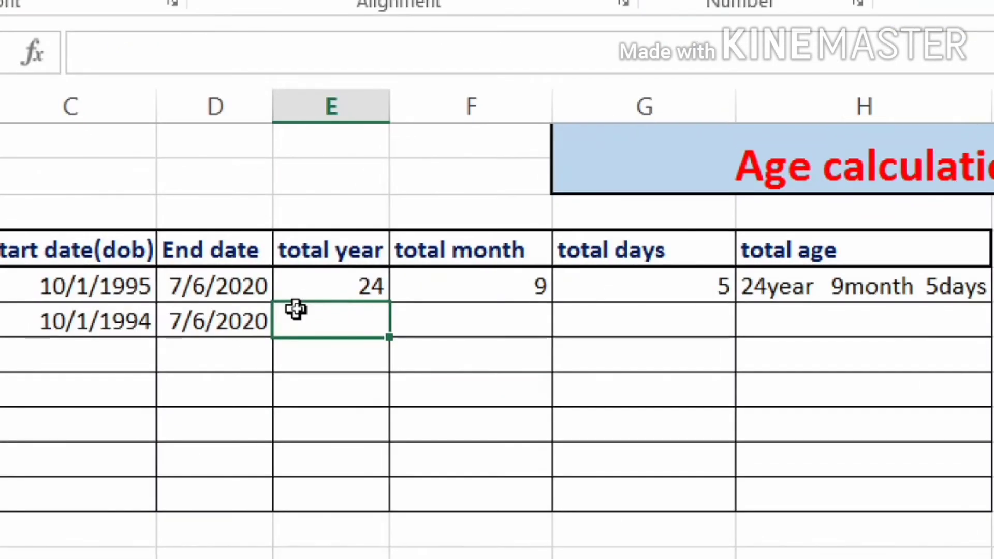
text(=)
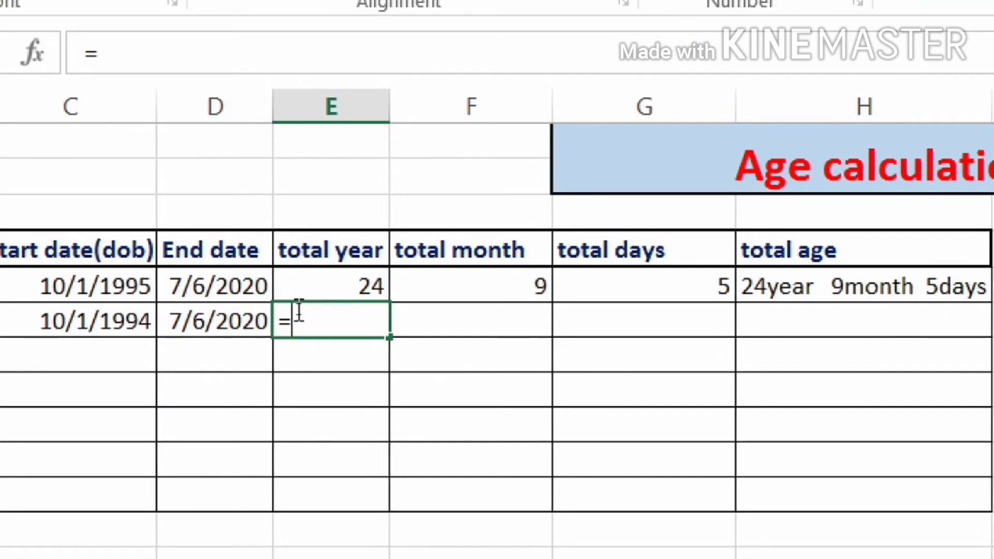
text(dated)
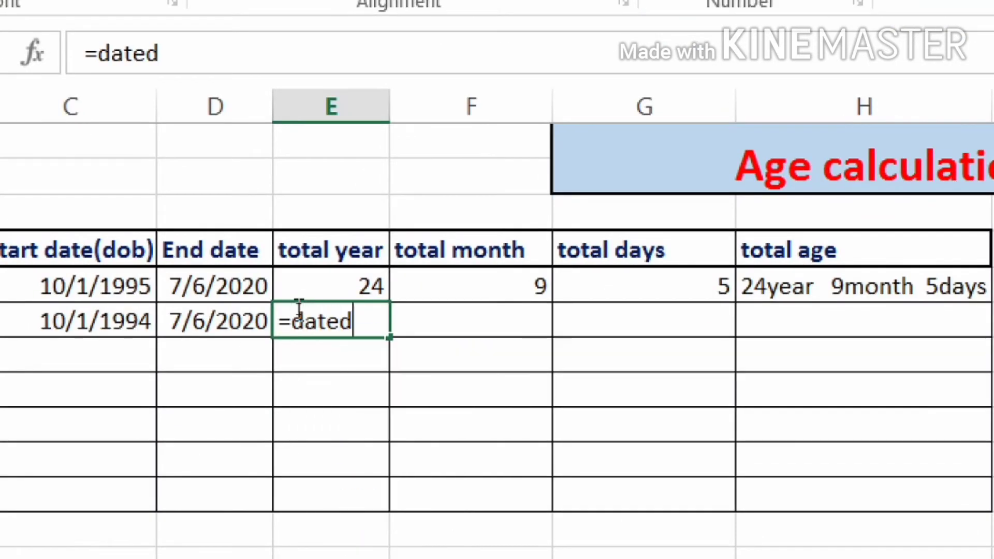
text(if()
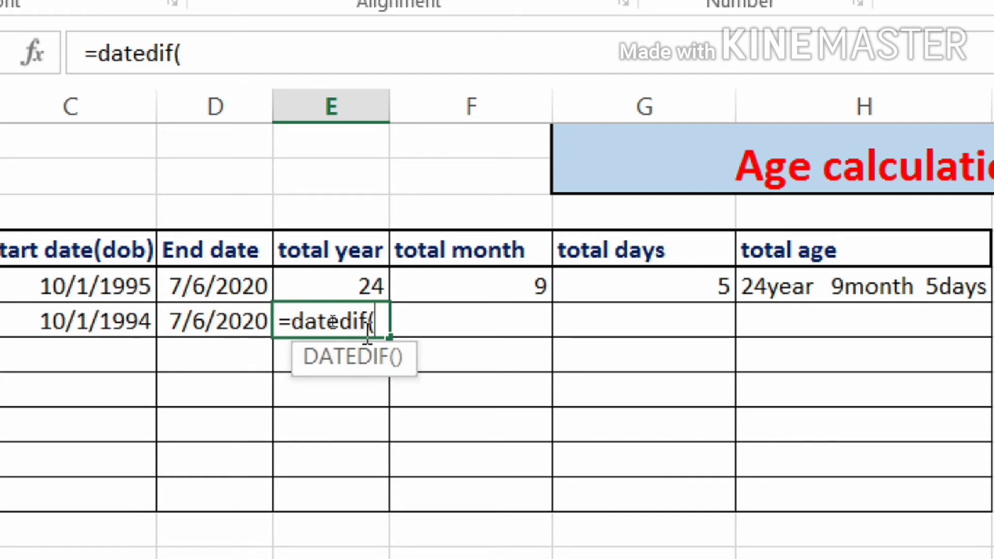
click(124, 320)
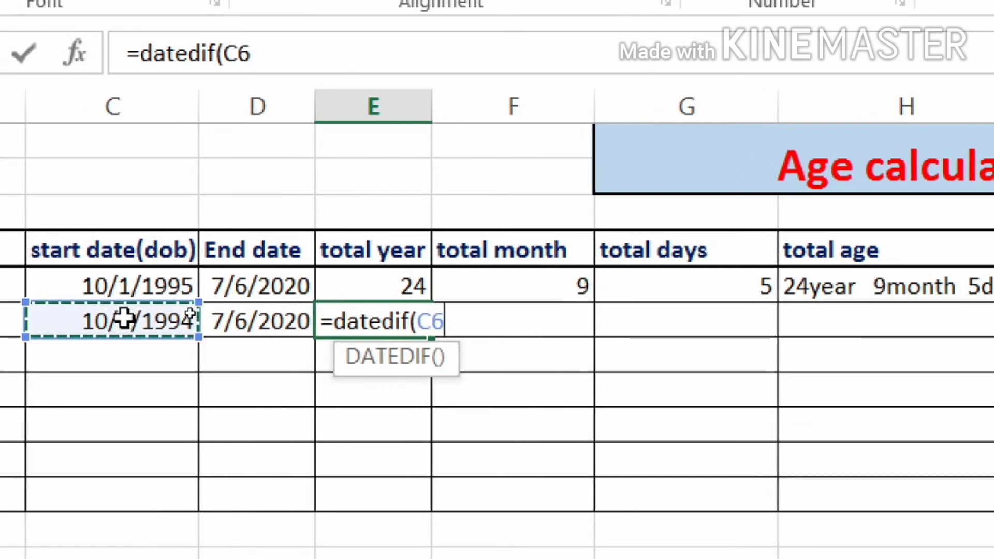
text(,)
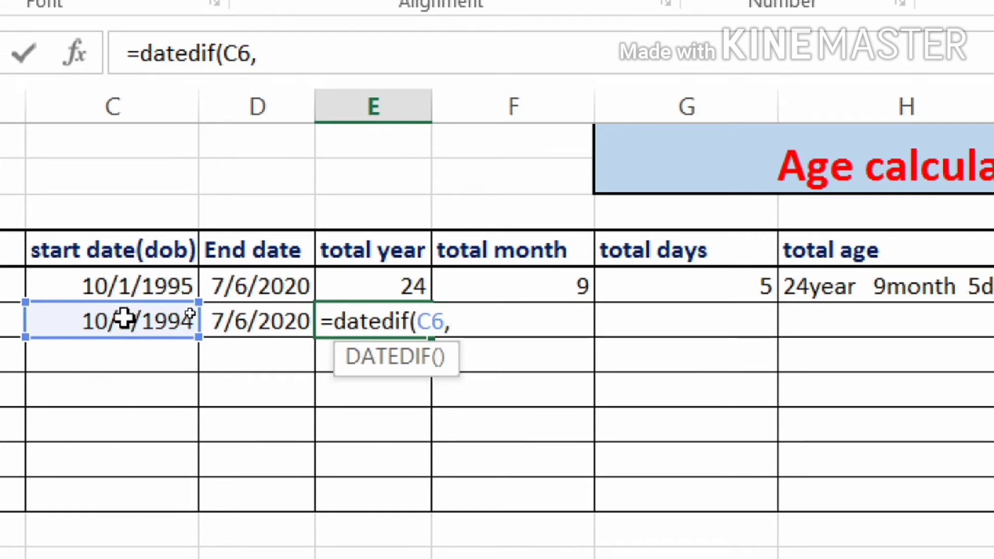
click(247, 326)
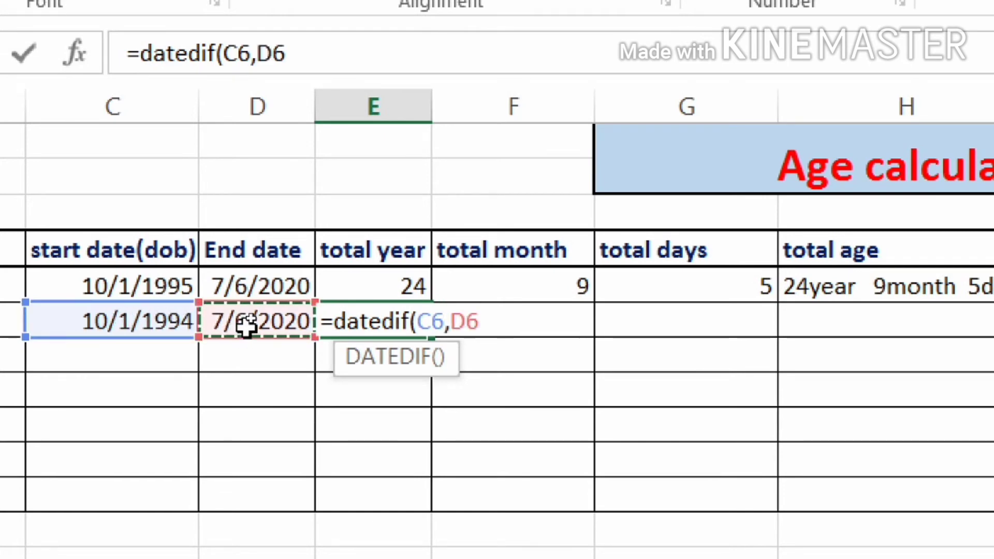
text(,)
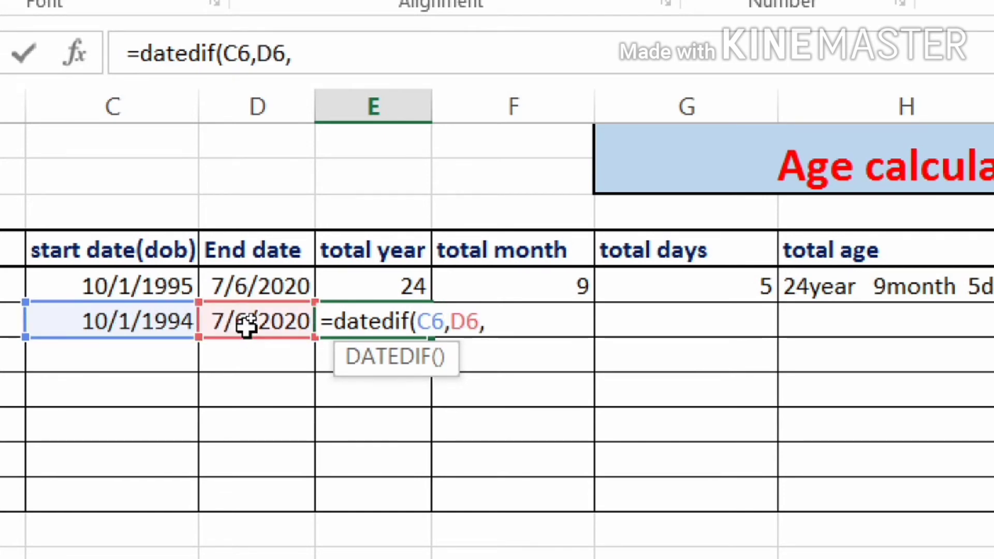
text("y)
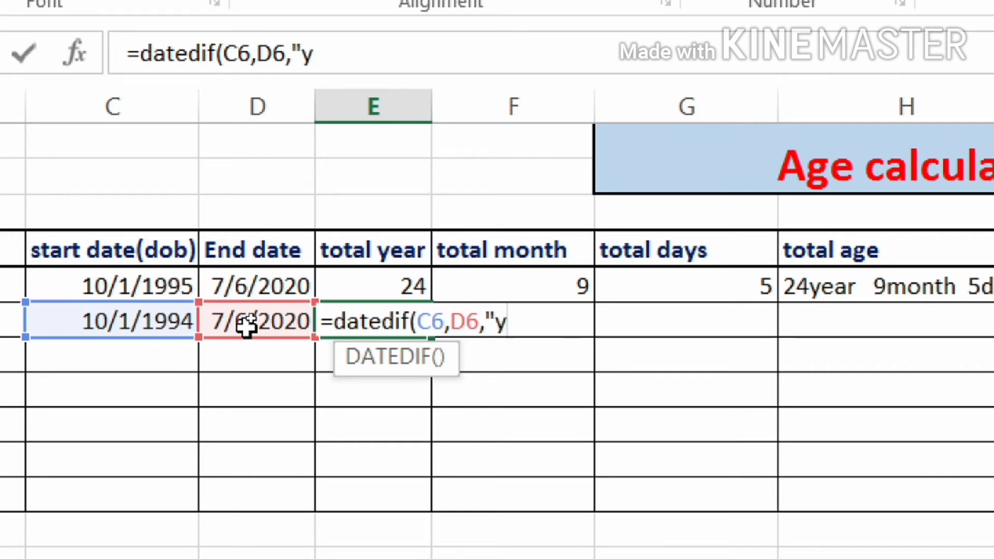
text("))
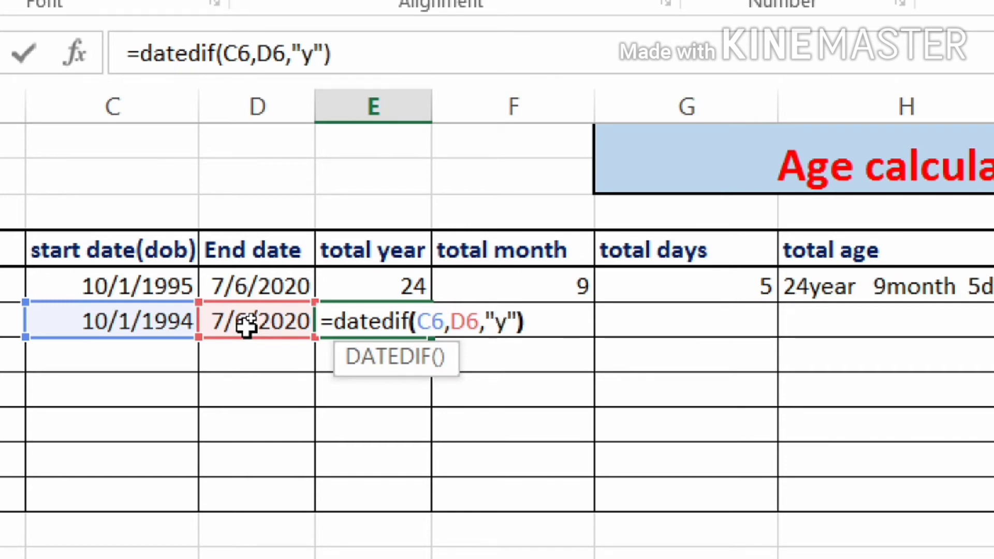
key(Return)
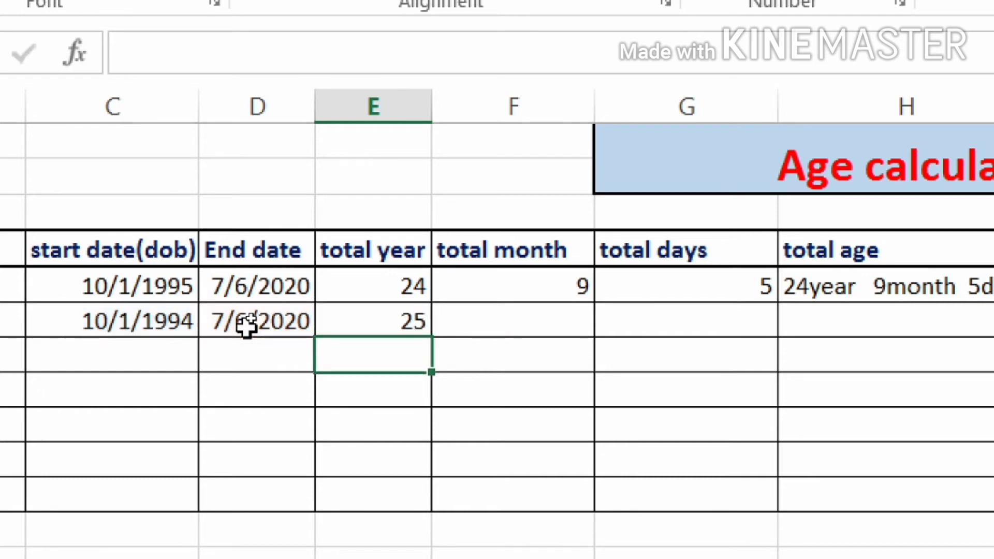
Calculate the second student's remaining months in F6 with the formula =datedif(C6,D6,"ym").
click(510, 322)
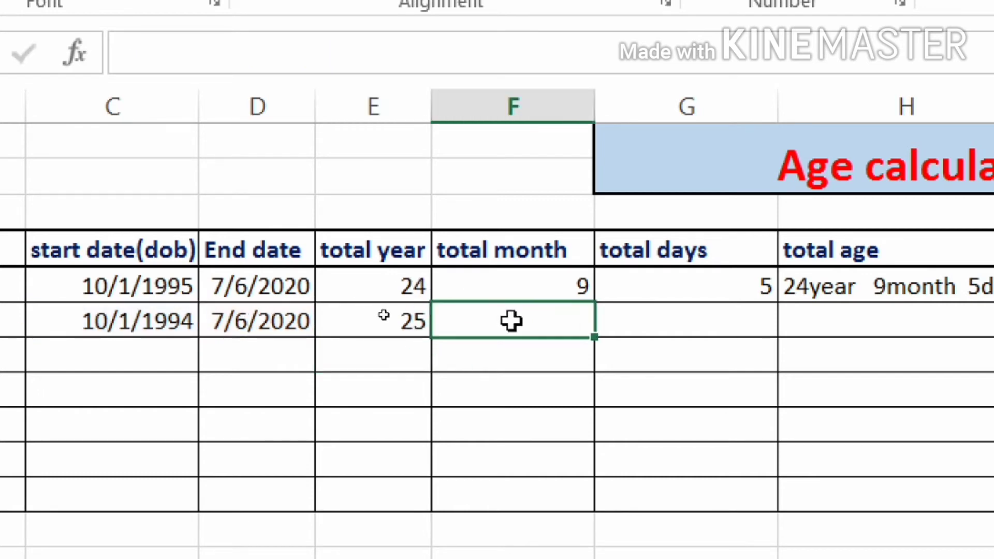
double_click(510, 321)
text(=dat)
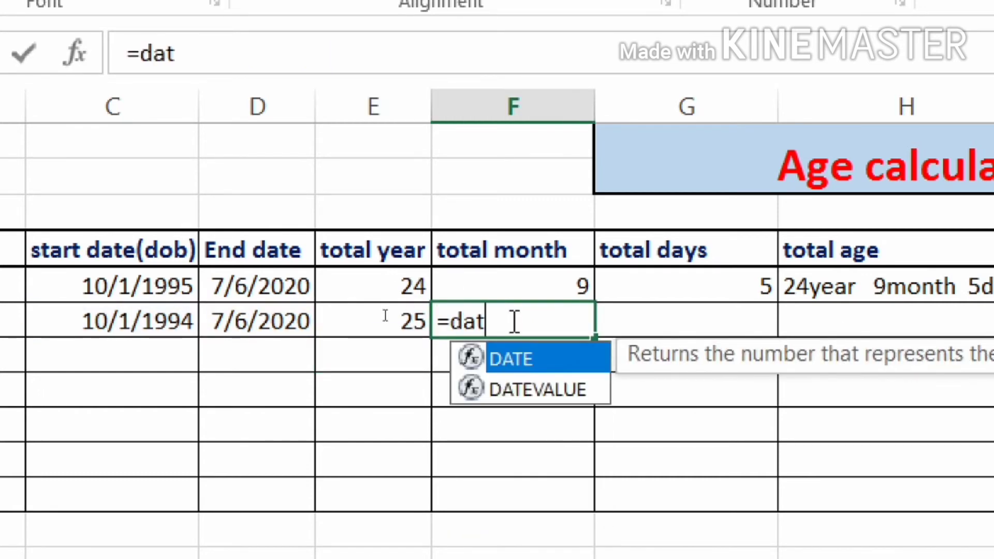
text(edif)
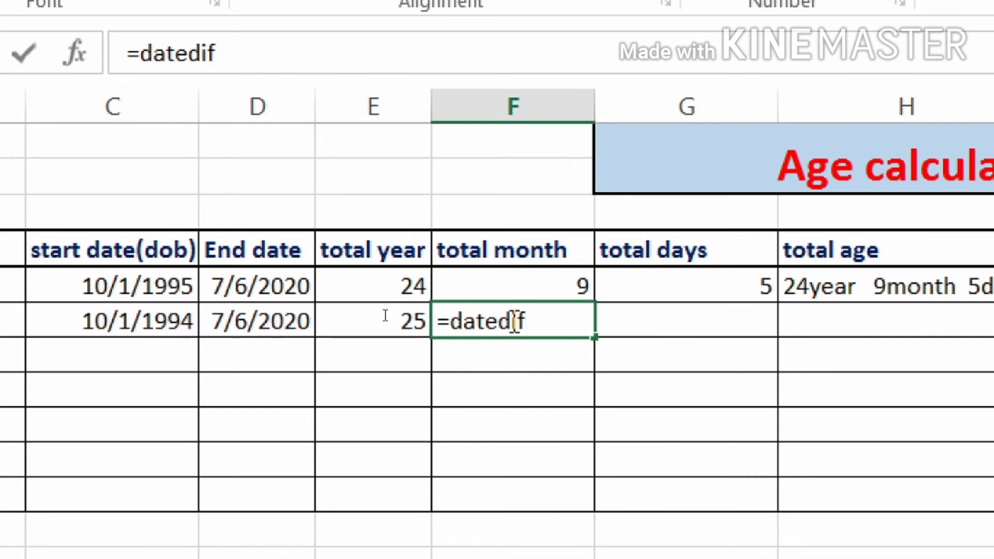
text(()
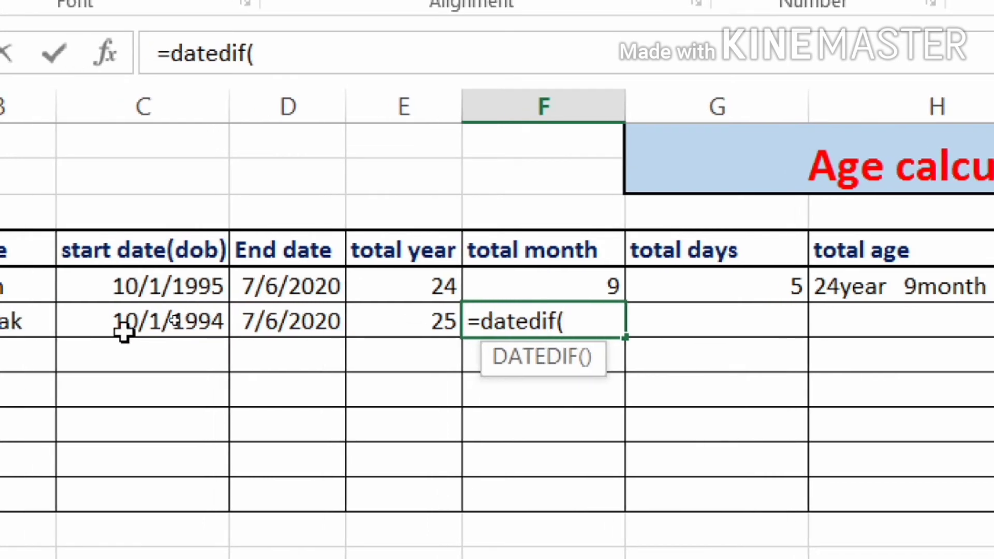
click(111, 333)
text(,)
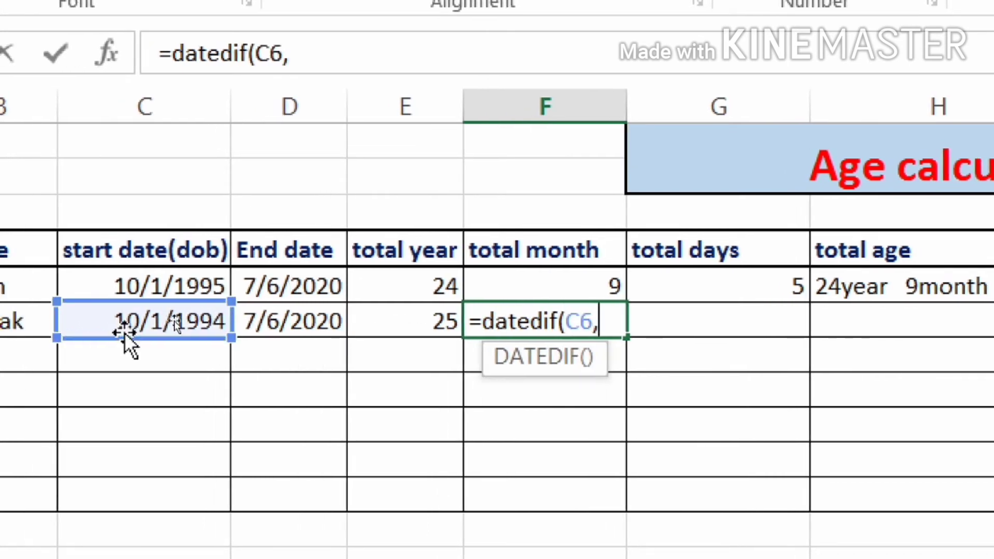
click(276, 319)
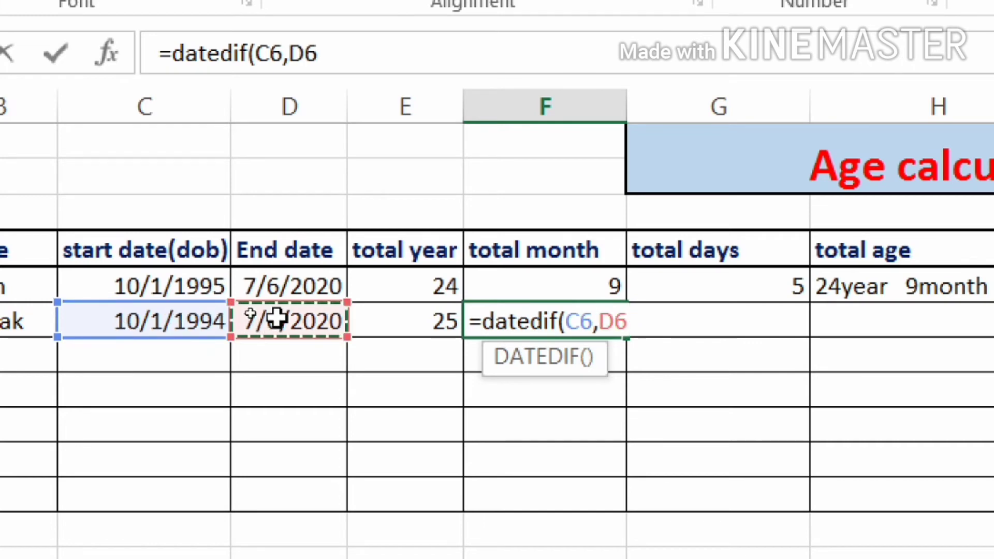
text(,")
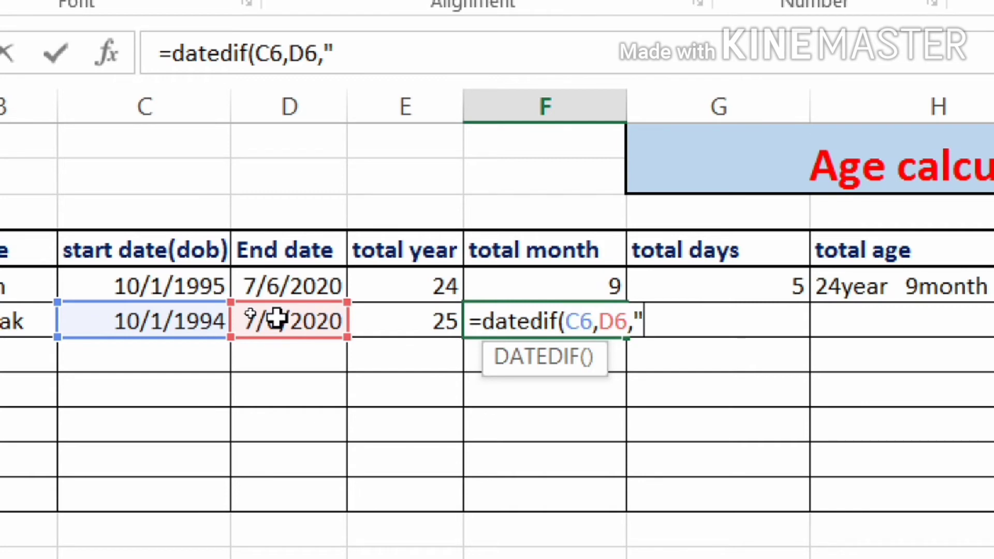
text(y)
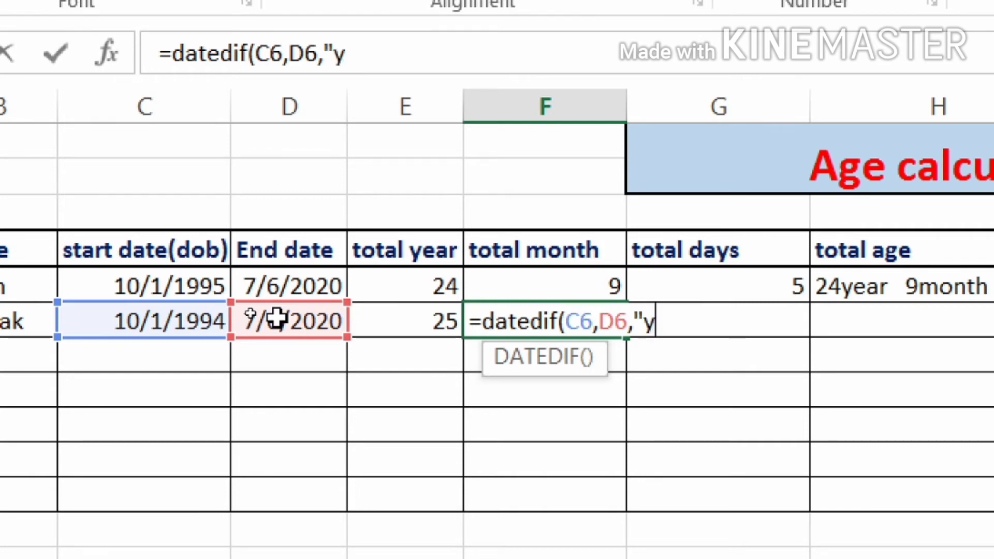
text(,m")
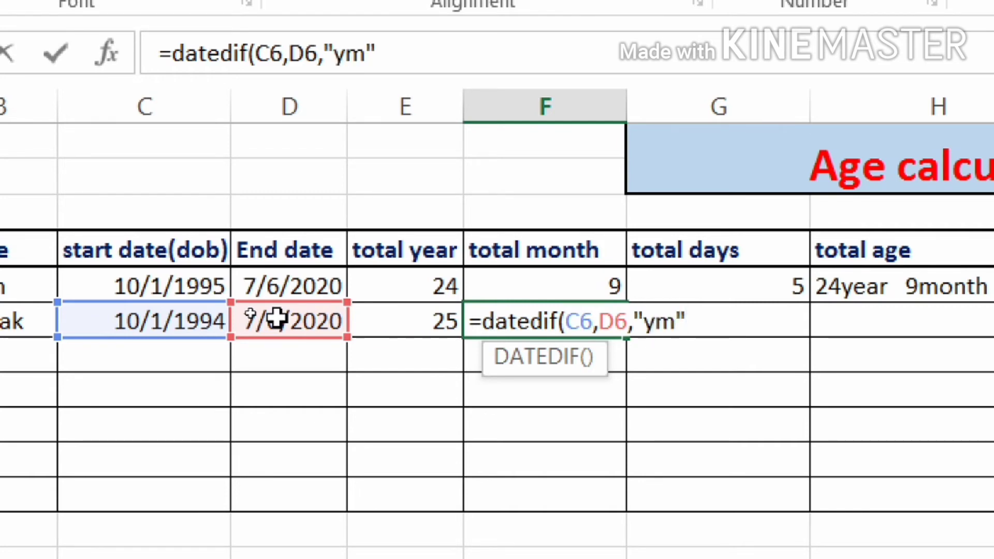
text())
key(Return)
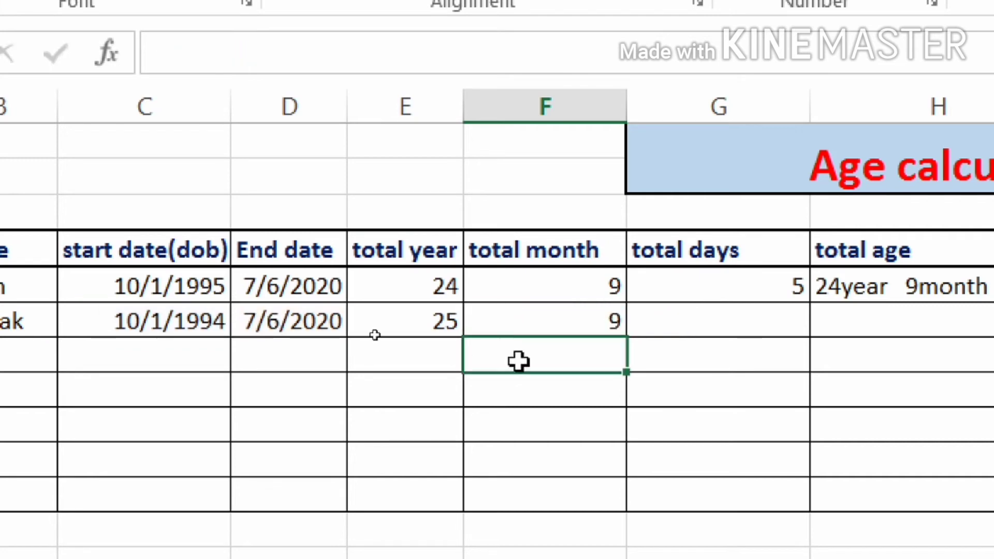
Calculate the second student's remaining days in G6 with the formula =datedif(C6,D6,"md").
click(767, 313)
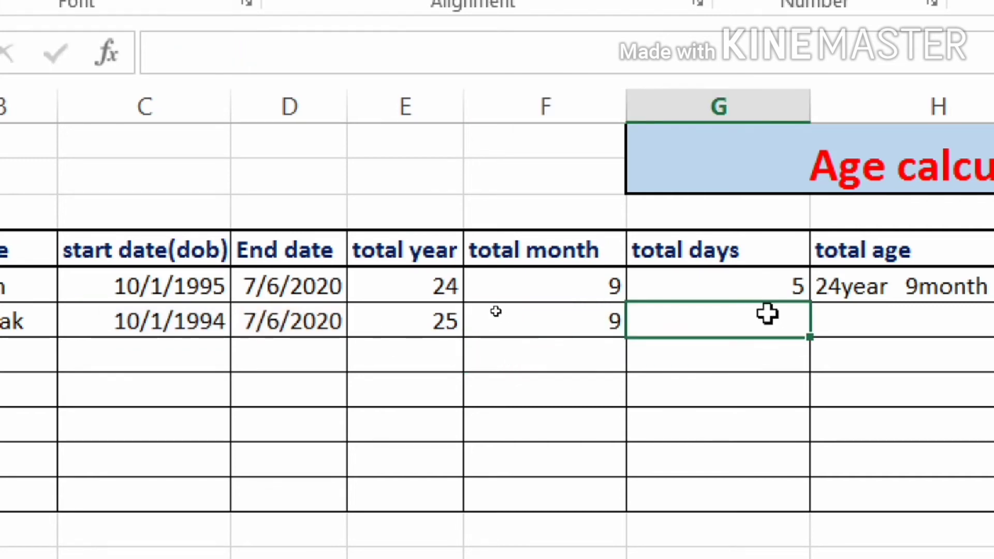
double_click(768, 313)
text(=date)
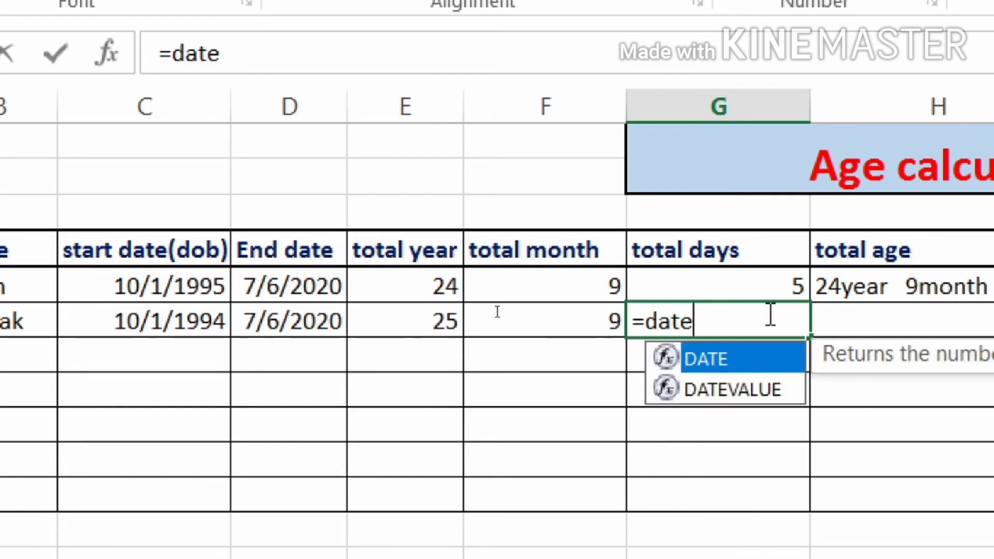
text(dif)
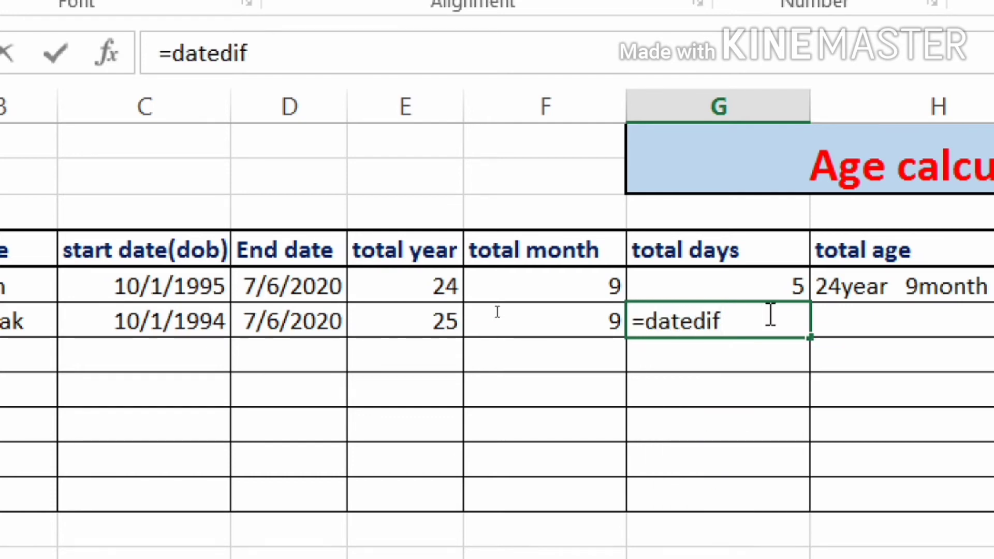
text(()
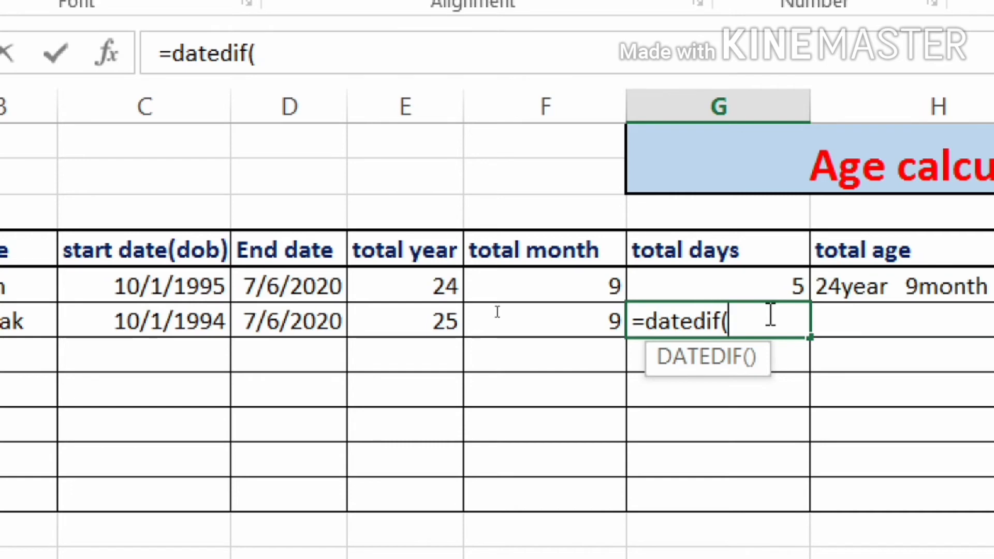
click(136, 321)
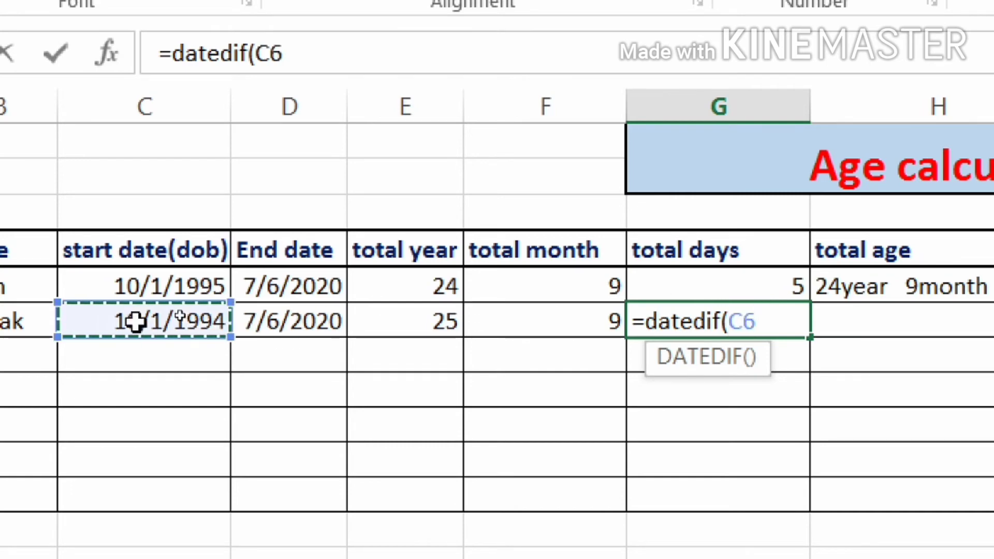
text(,)
click(290, 313)
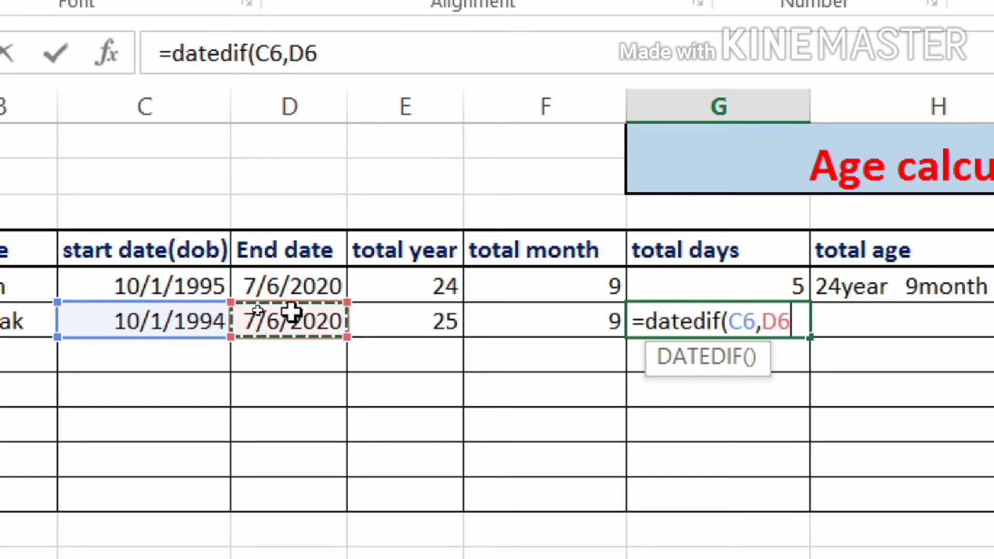
text(,")
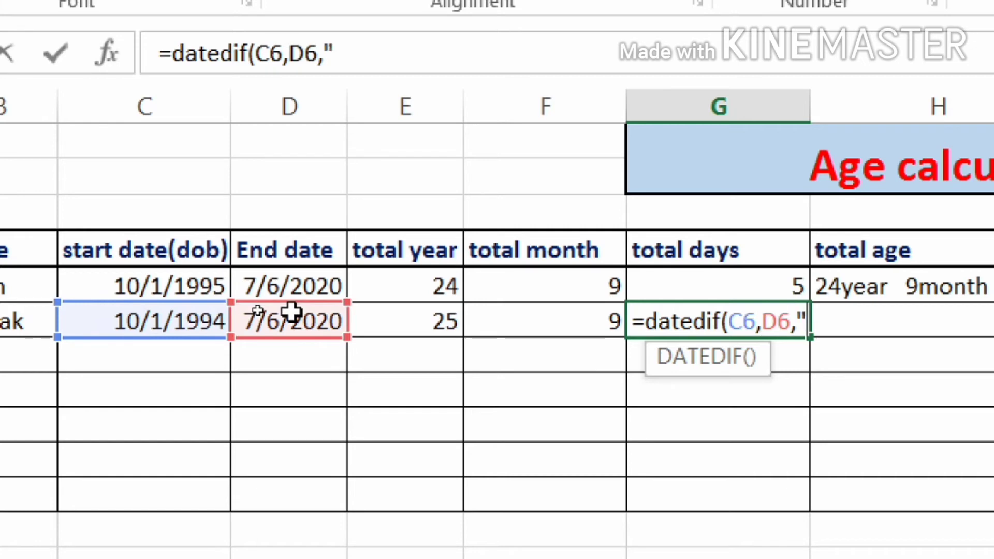
text(md)
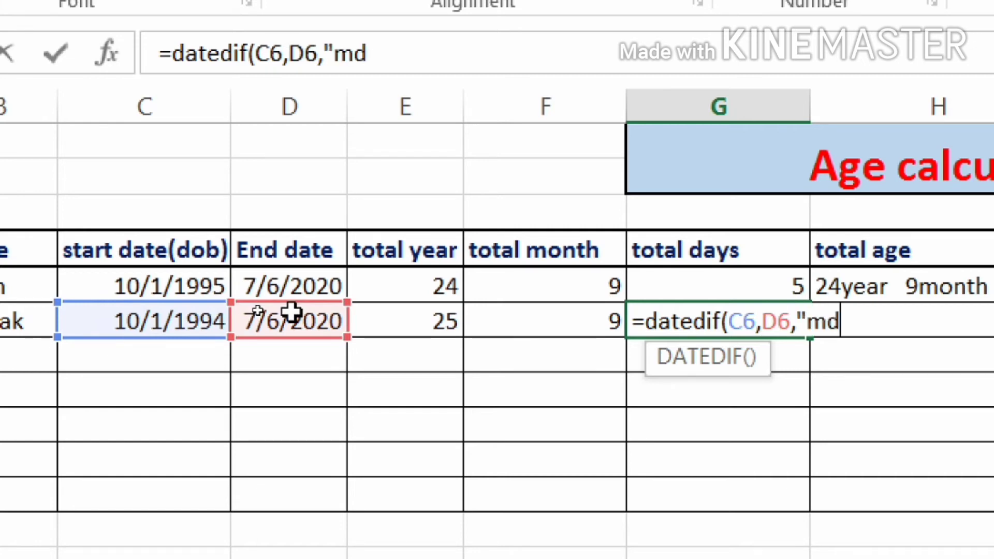
text("))
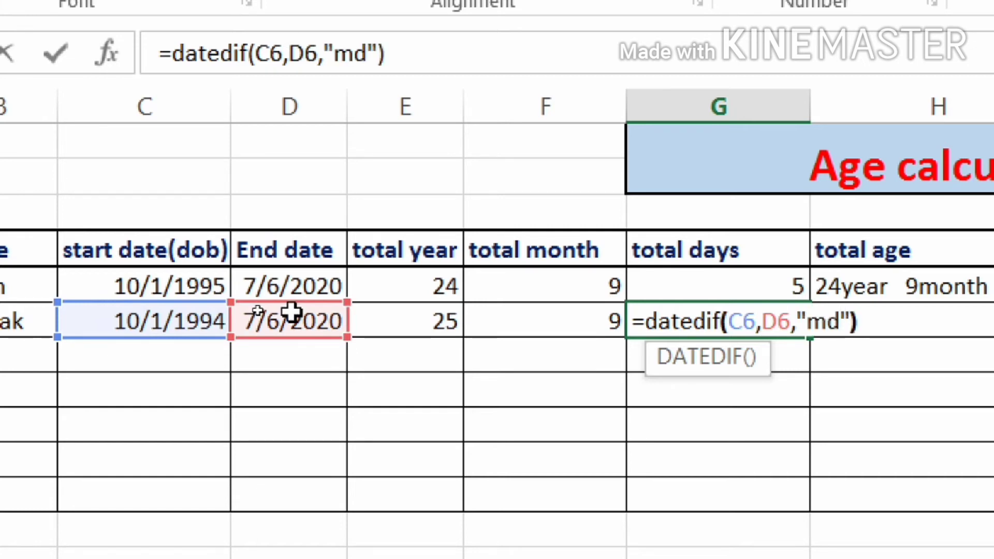
key(Return)
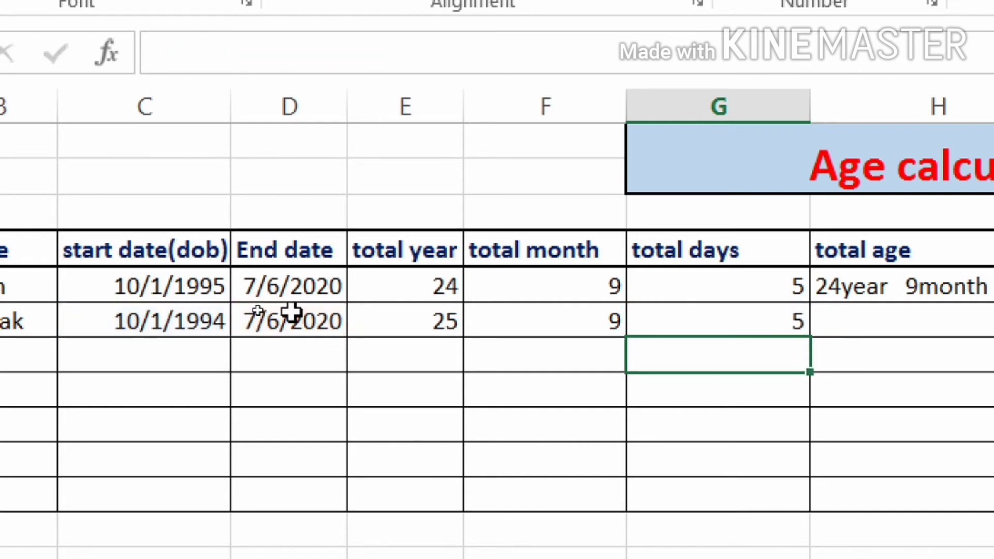
Combine the second student's total age in H6 with the formula =E6&"year"&F6&"month"&G6&"days".
click(857, 325)
text(=)
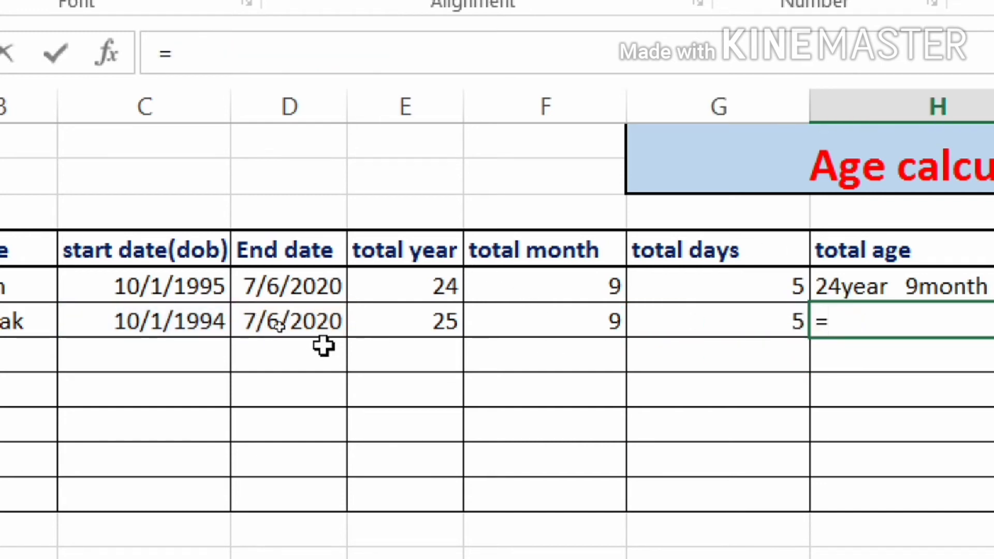
click(402, 311)
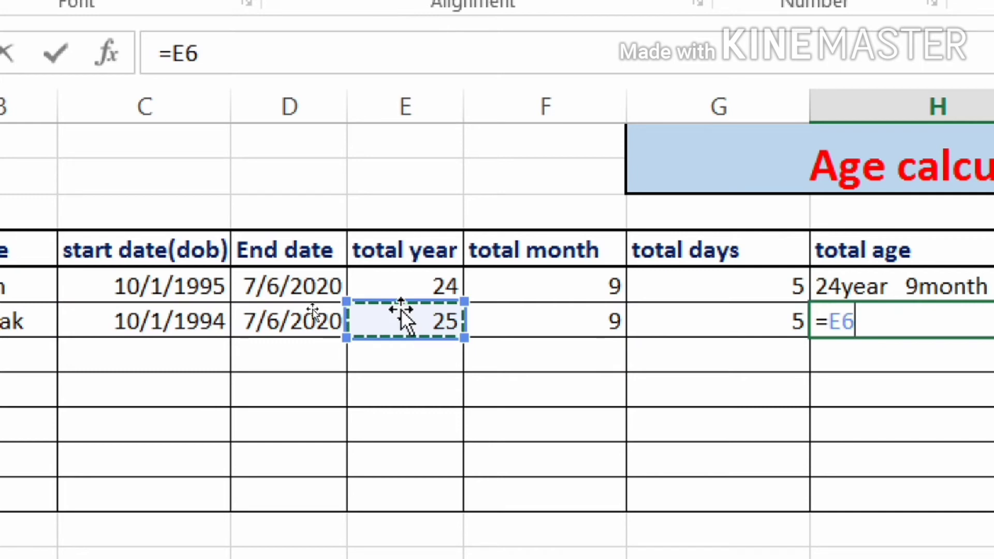
text(&)
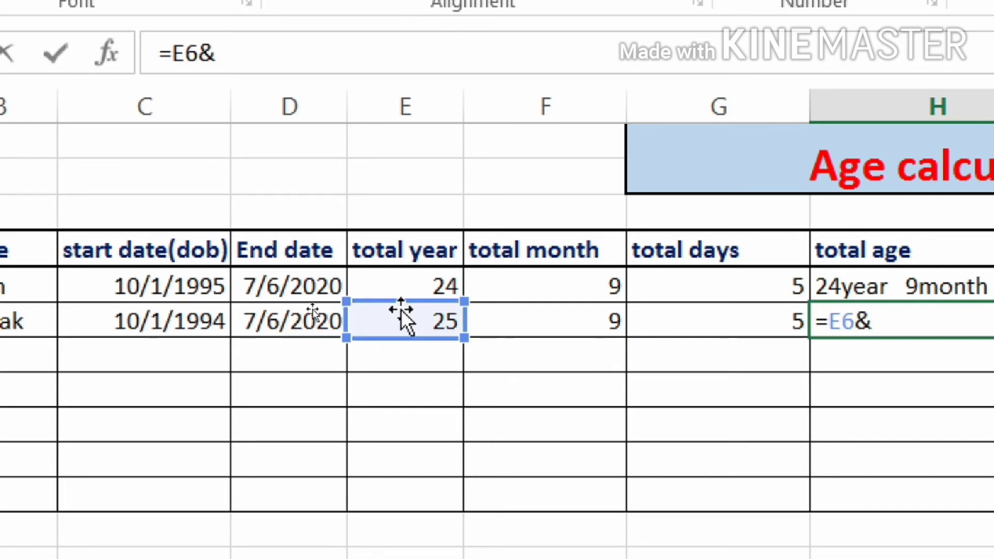
text("year)
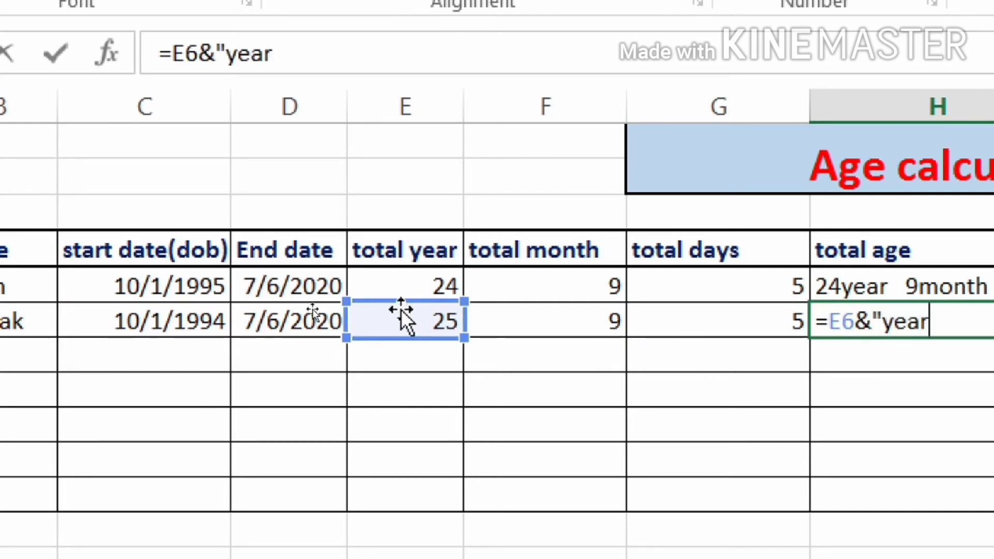
text(")
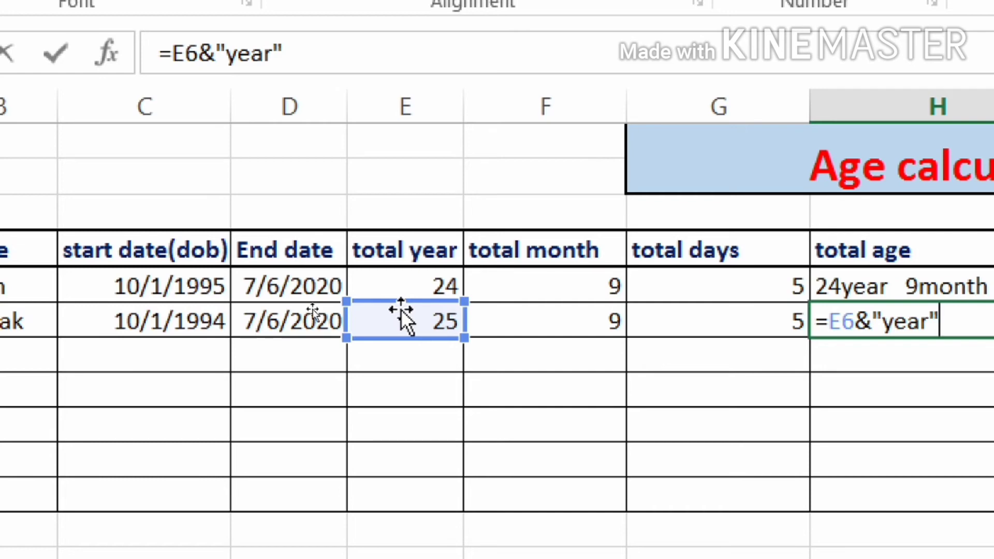
text(&)
click(573, 320)
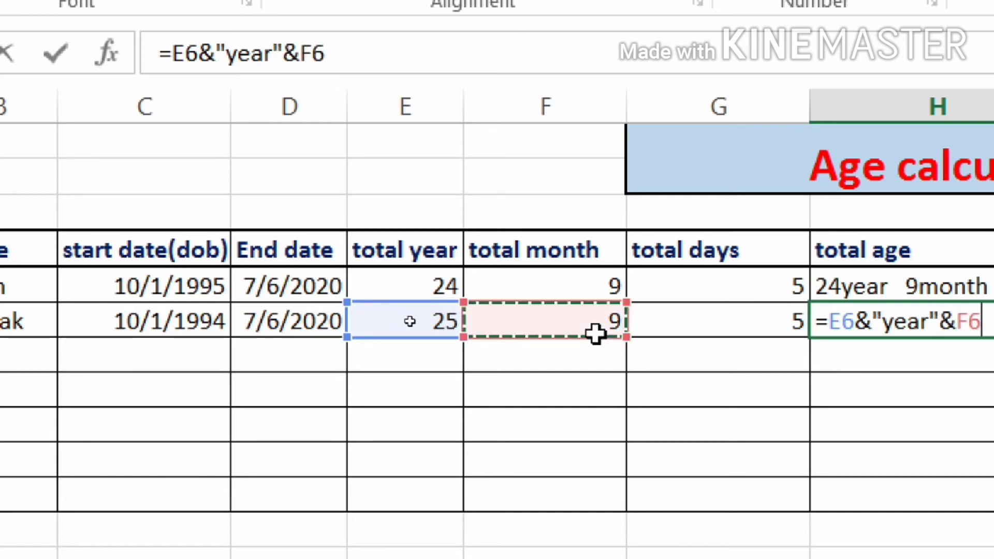
text(&)
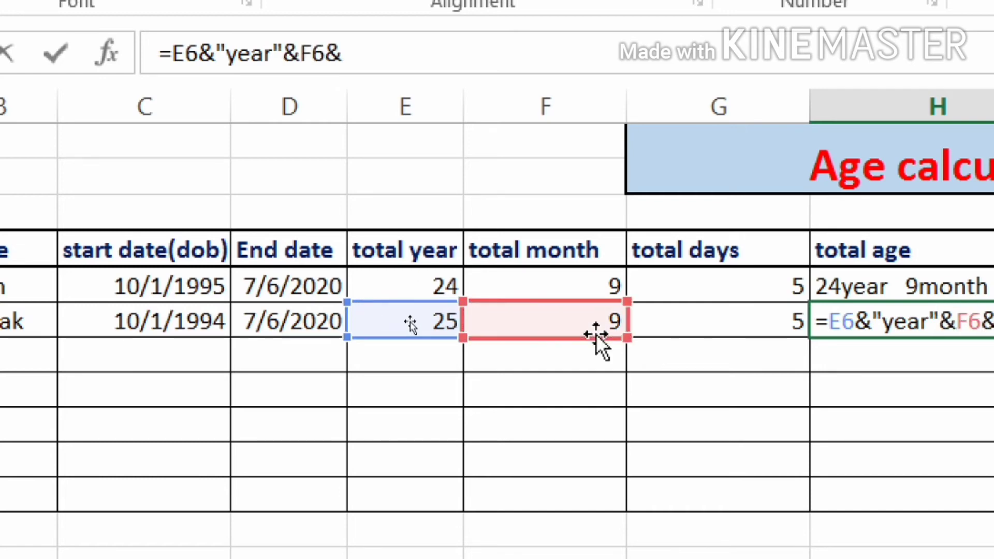
text("mo)
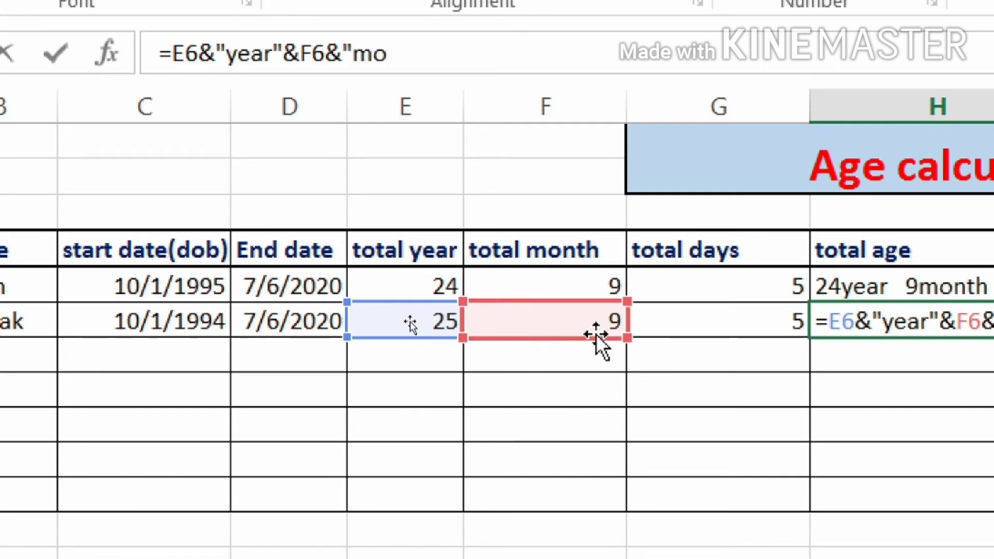
text(nth)
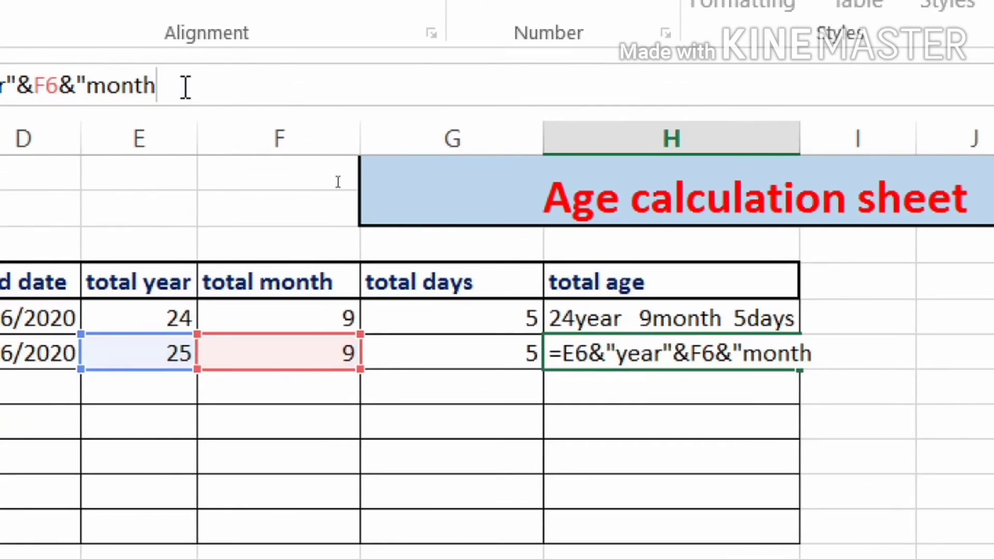
text("&)
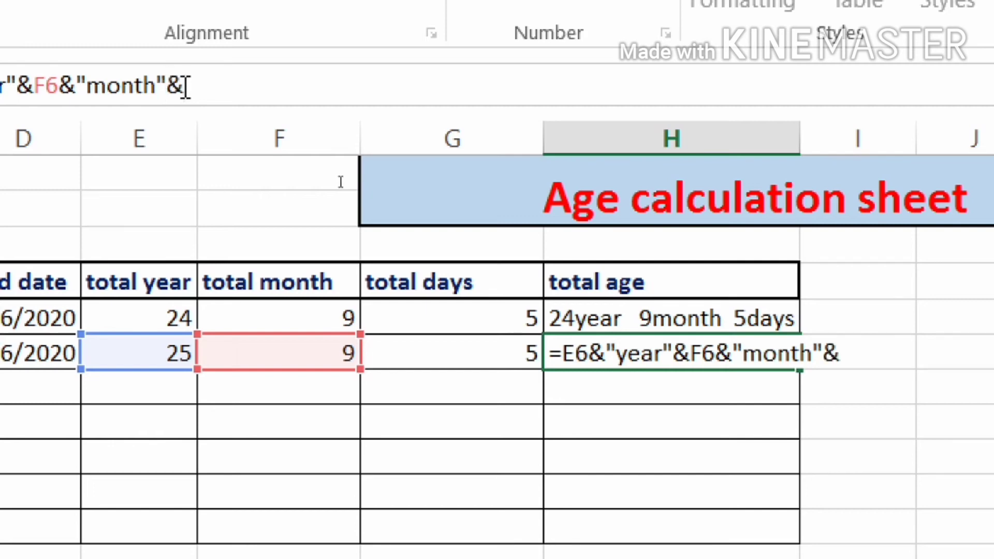
click(482, 357)
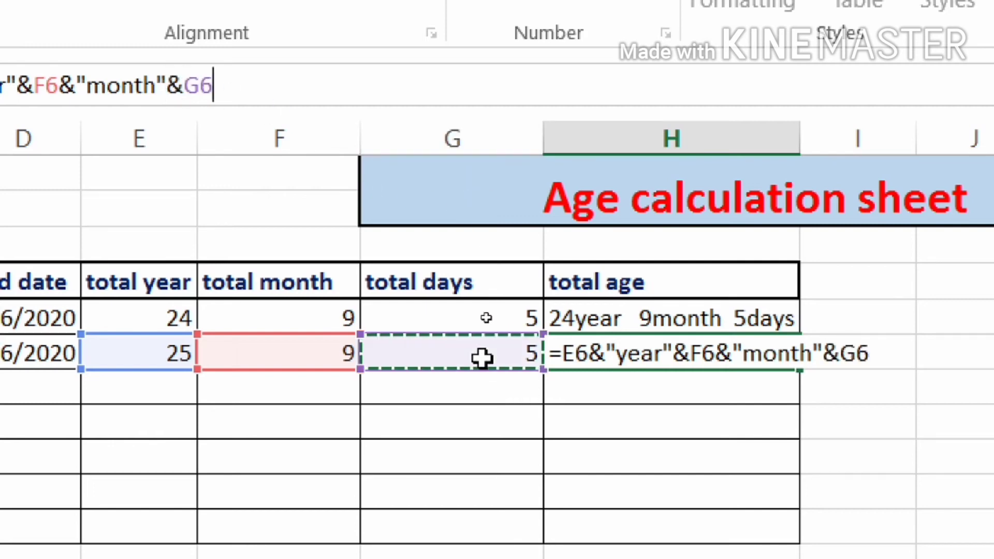
text(&)
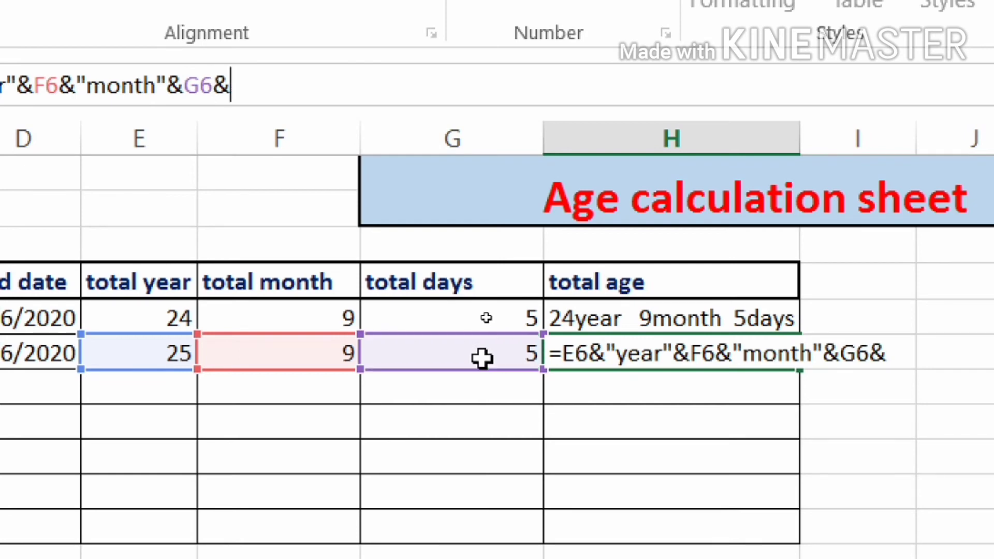
text("days")
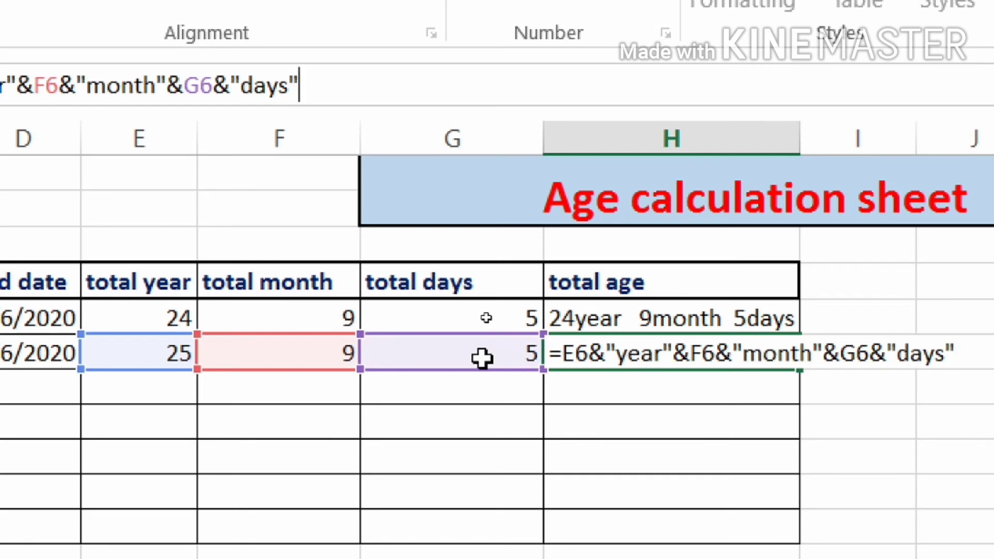
key(Return)
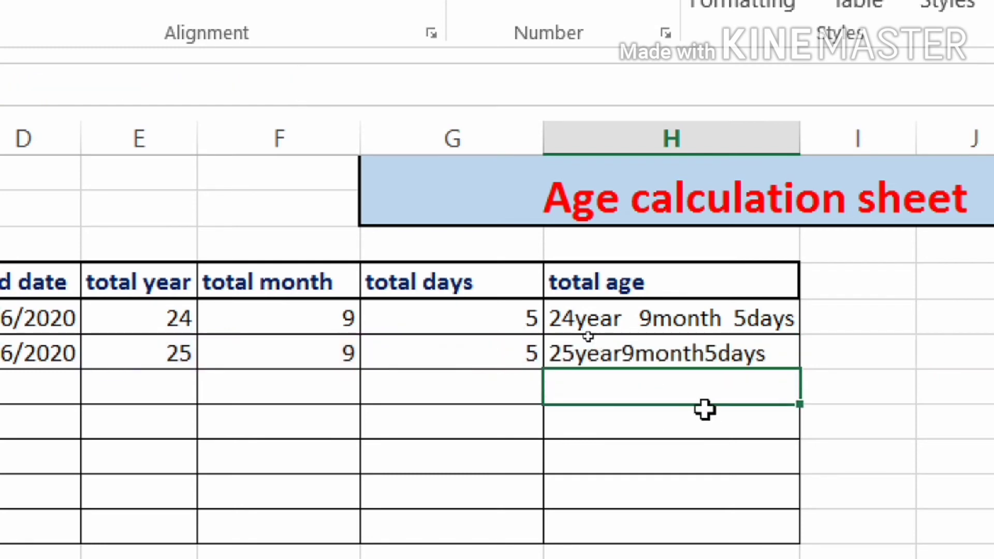
Add spaces after "year" and "month" inside the quoted text of the H6 total age formula, matching the spacing in H5.
click(627, 342)
click(644, 319)
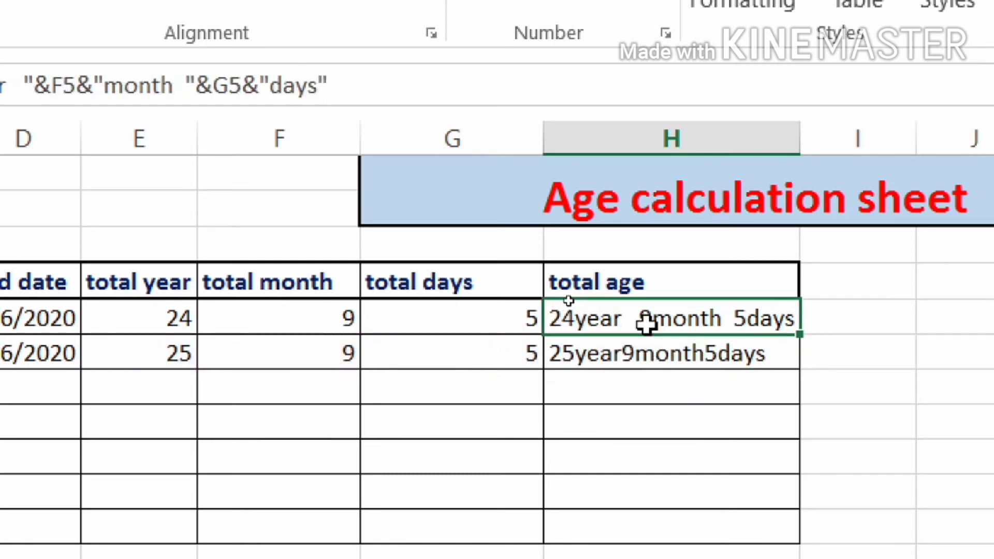
double_click(640, 355)
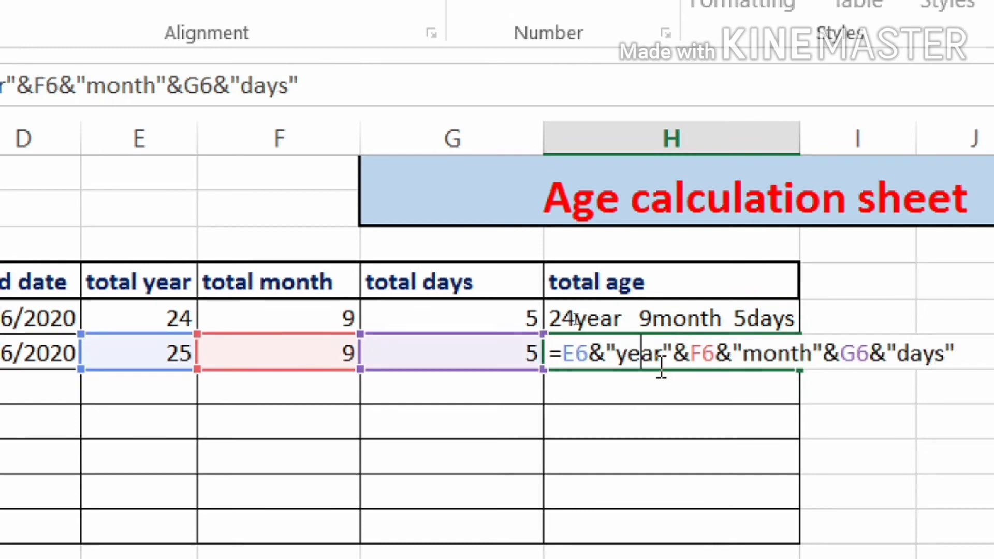
click(666, 356)
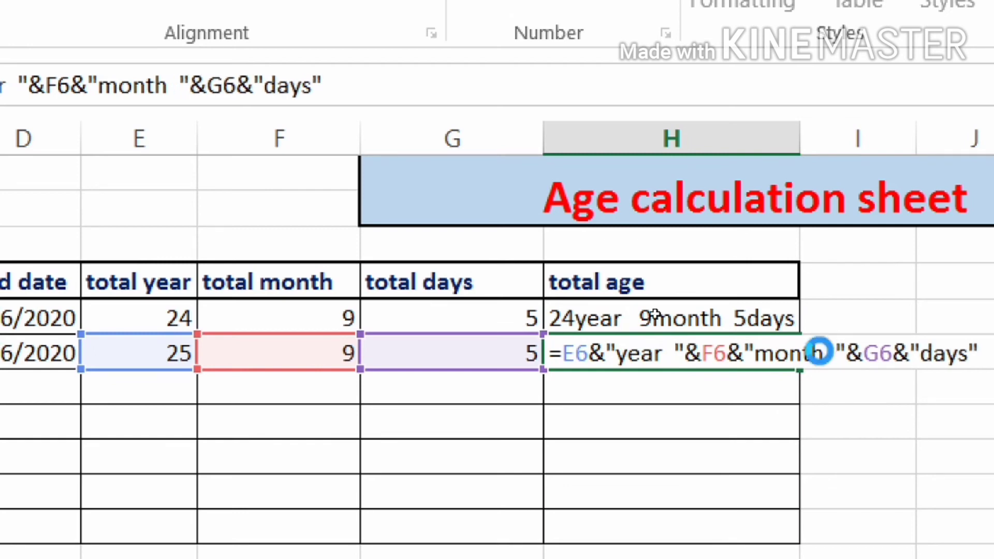
key(Return)
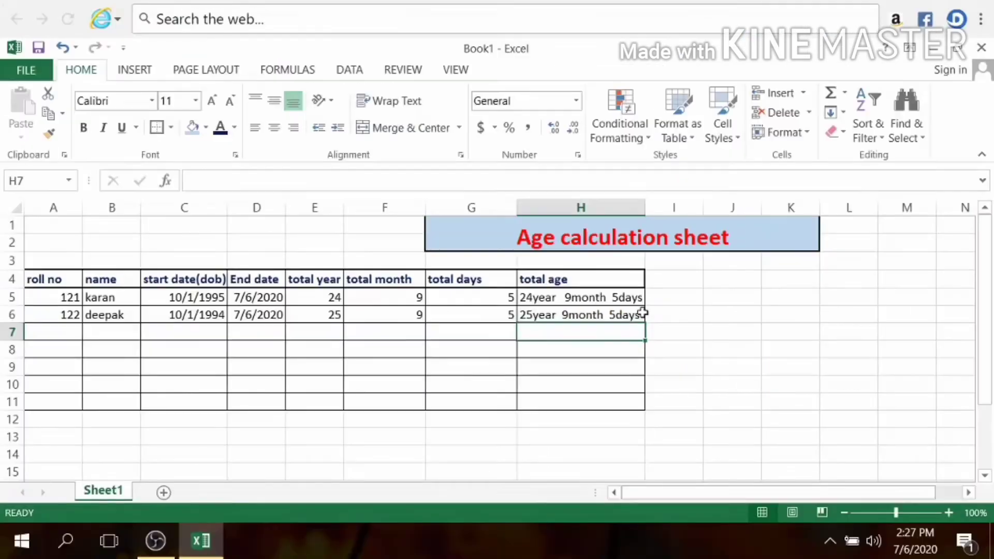
Add the third student in row 7 with roll no 123, the student's name and the date of birth.
click(70, 331)
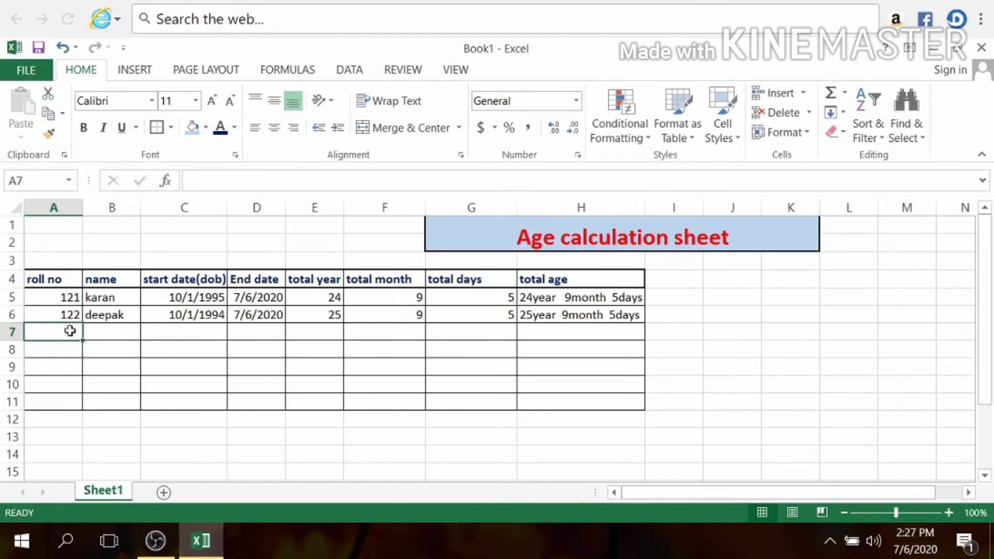
text(123)
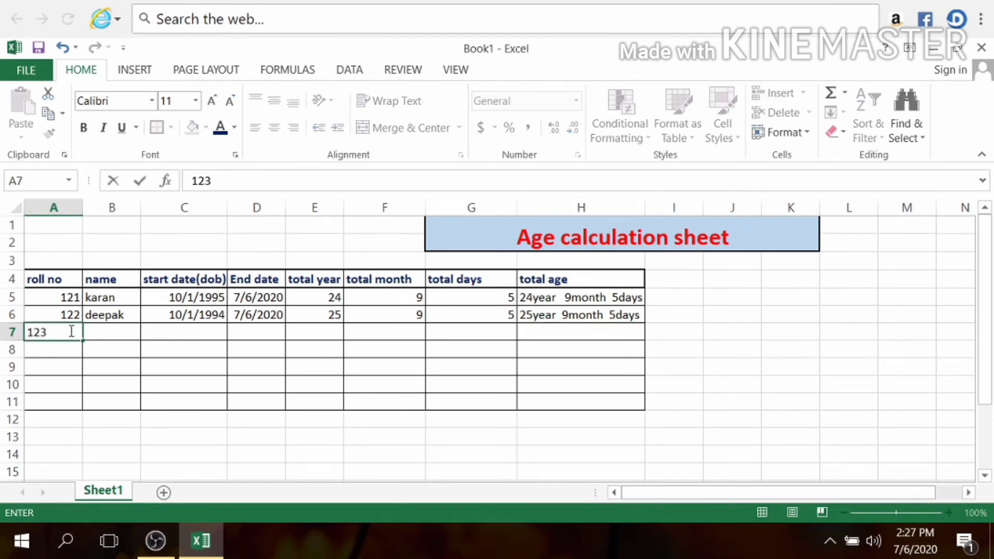
key(Tab)
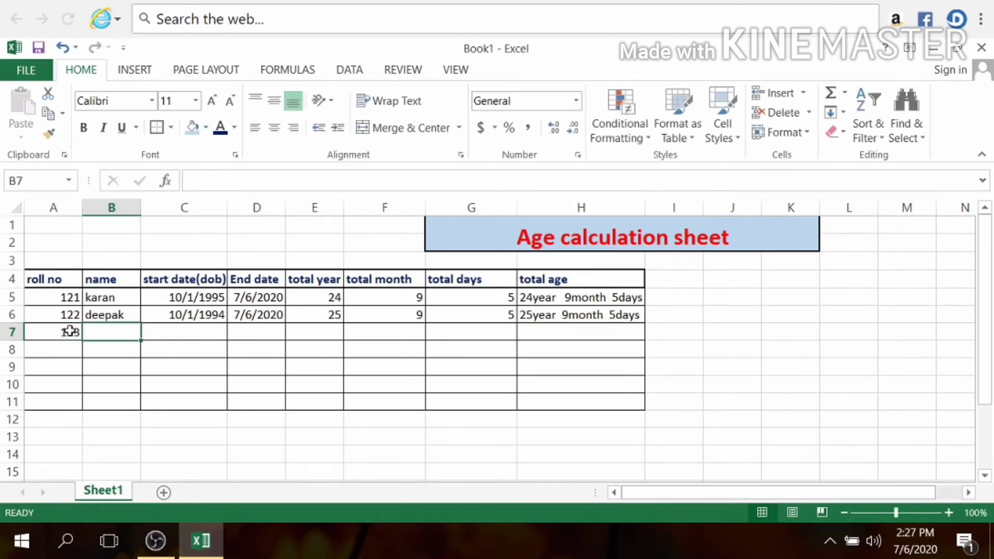
text(lalit)
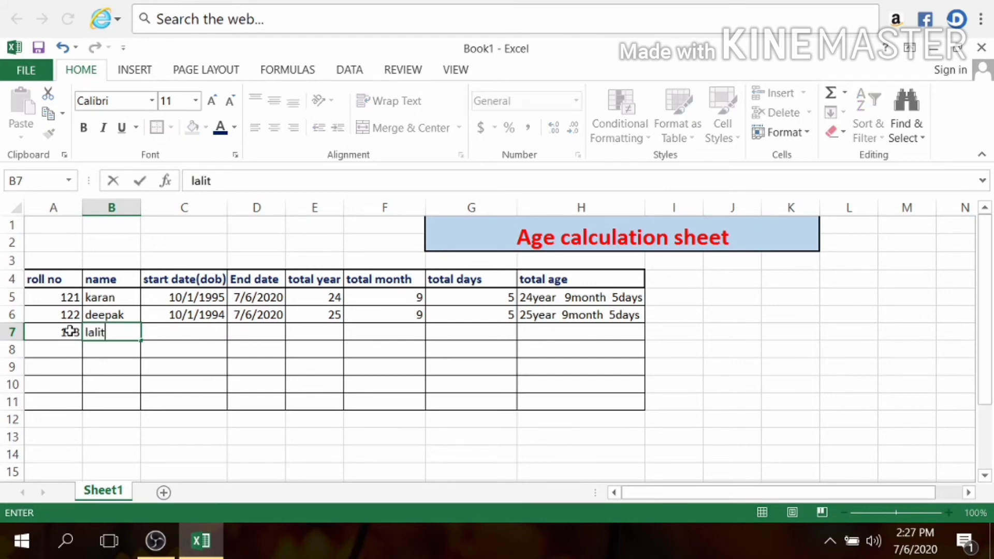
key(Tab)
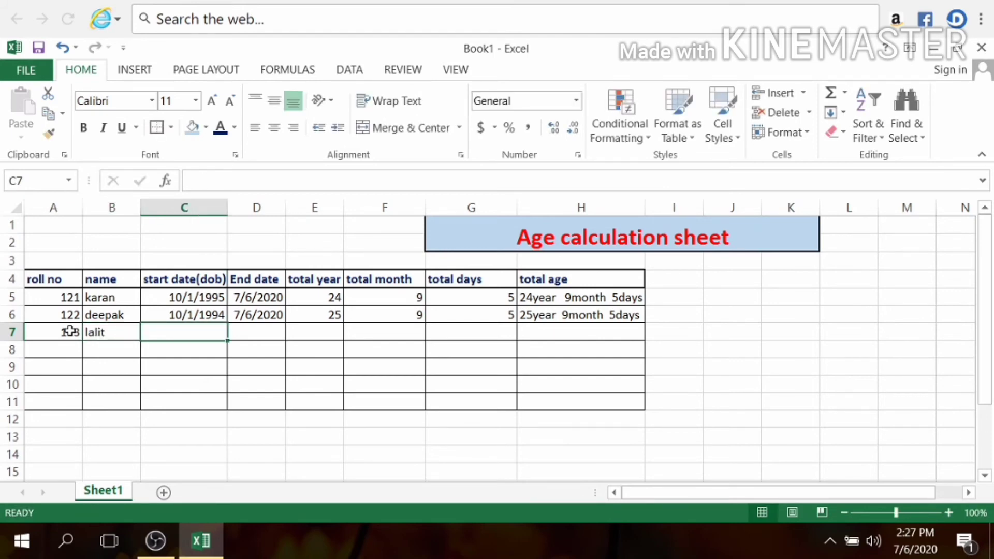
text(5/5/1999)
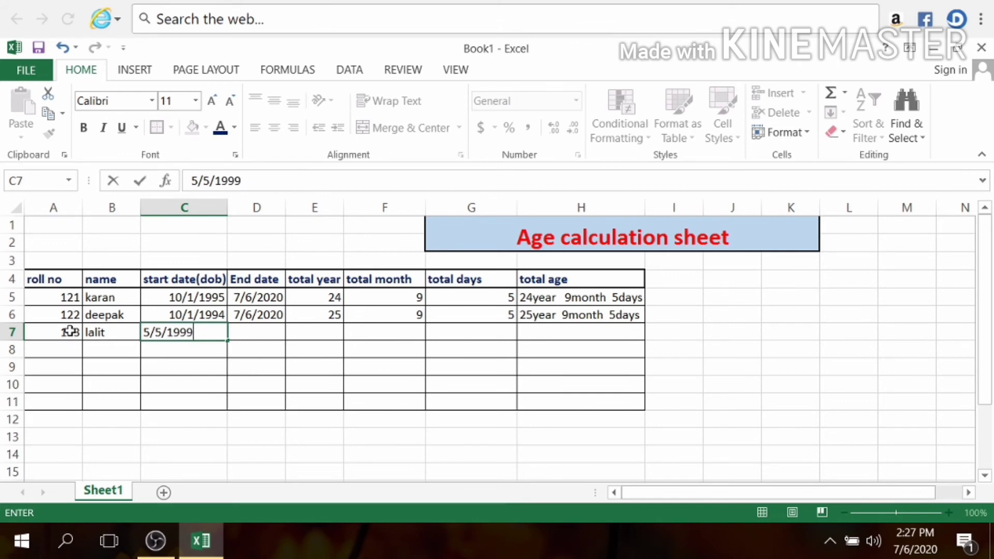
key(Tab)
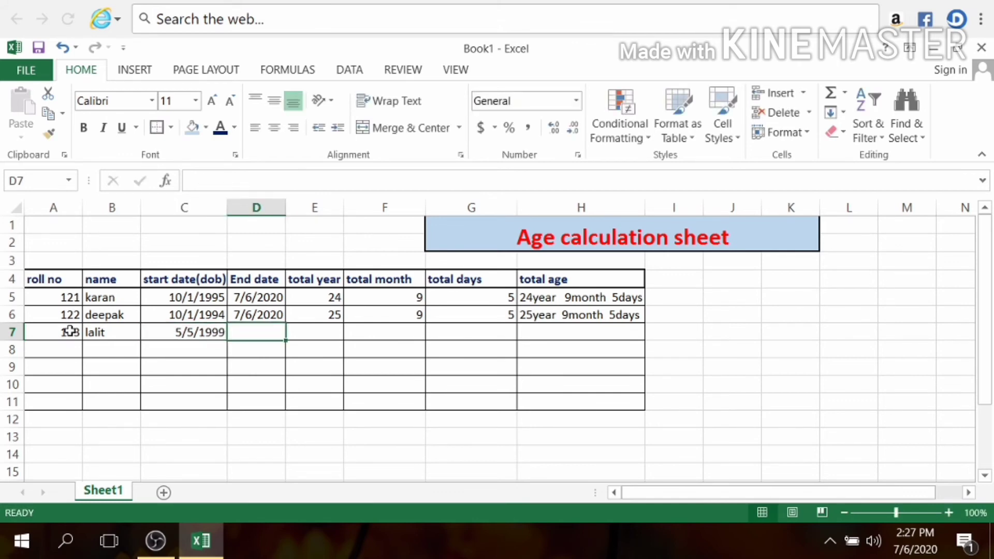
Fill in the third student's end date in D7 with the formula =today().
text(=t)
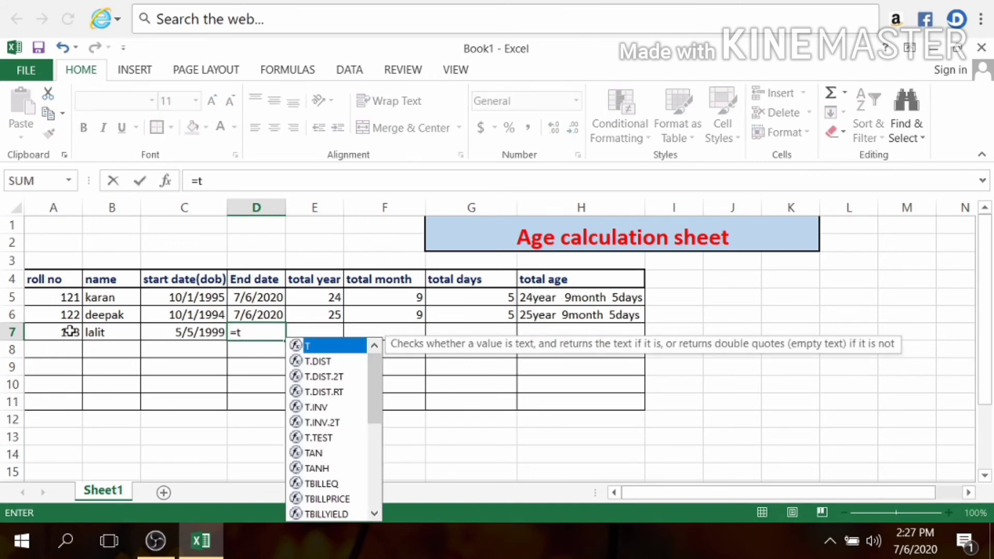
text(oday)
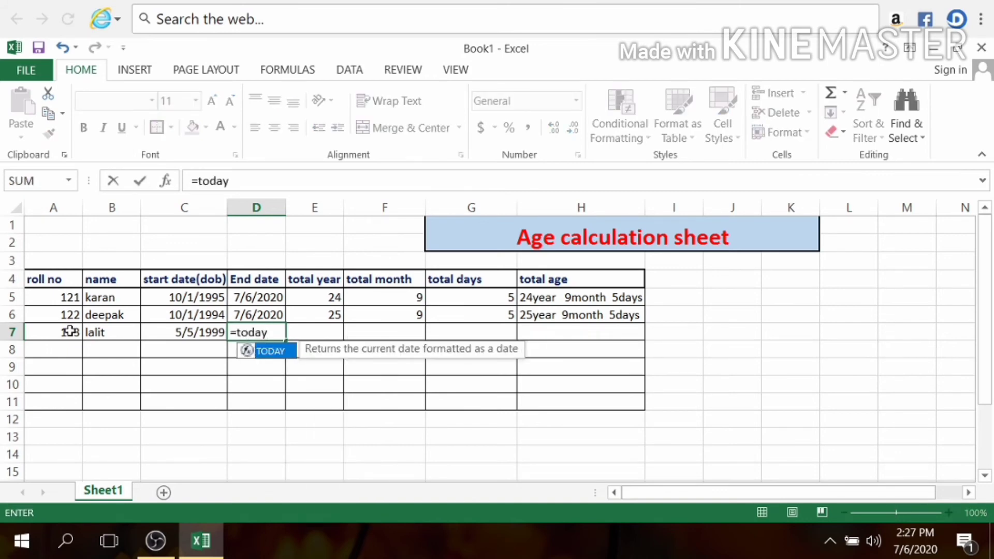
text(()
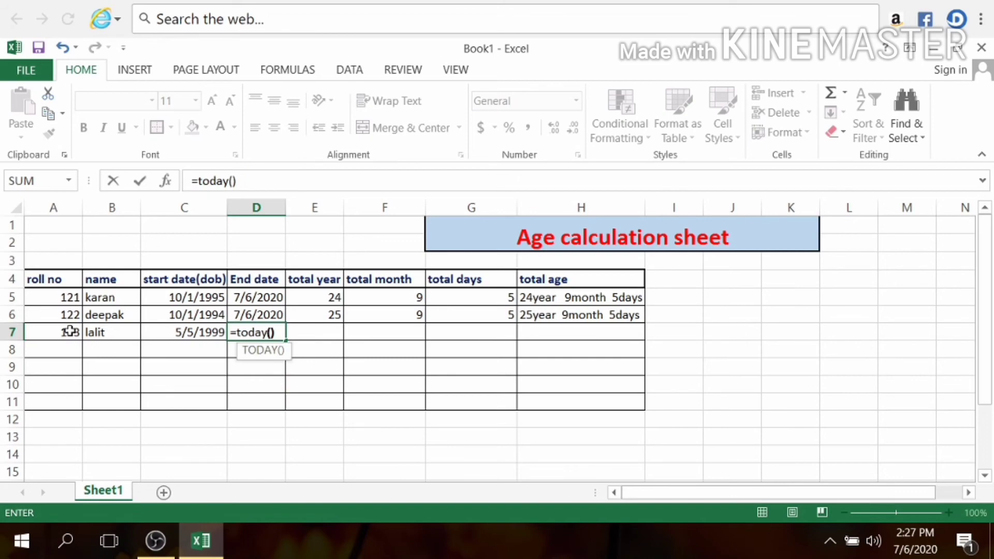
text())
key(Return)
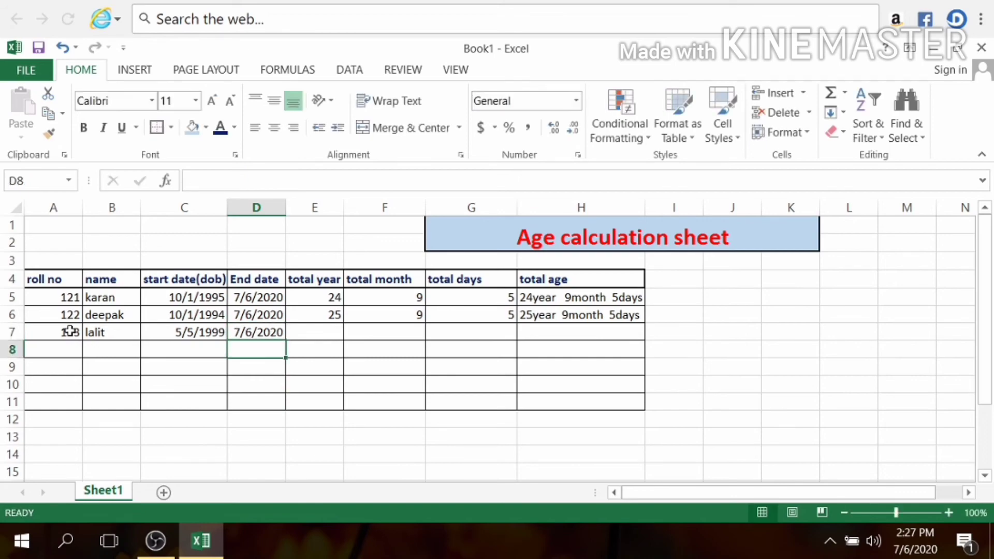
Calculate the third student's total years in E7 with the formula =datedif(C7,D7,"y").
click(312, 330)
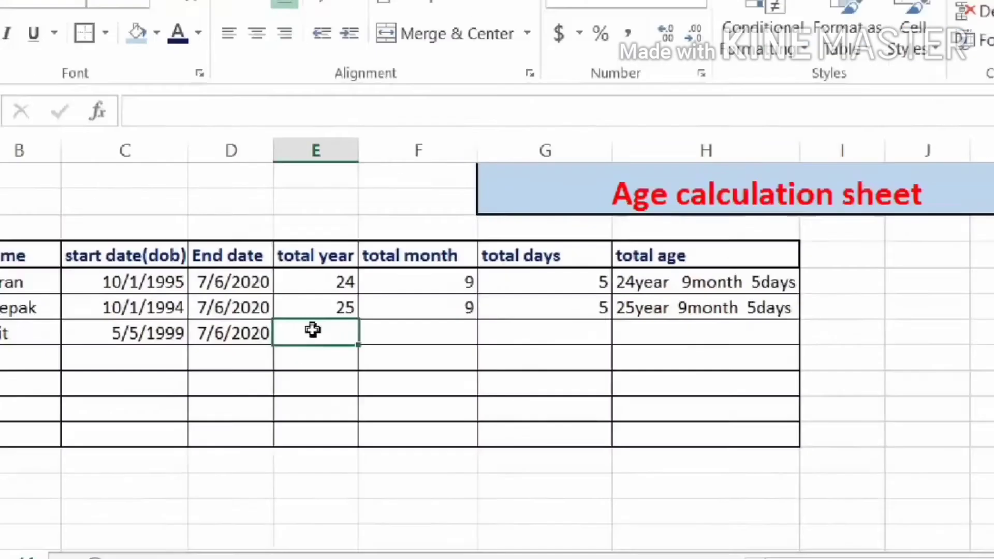
text(=d)
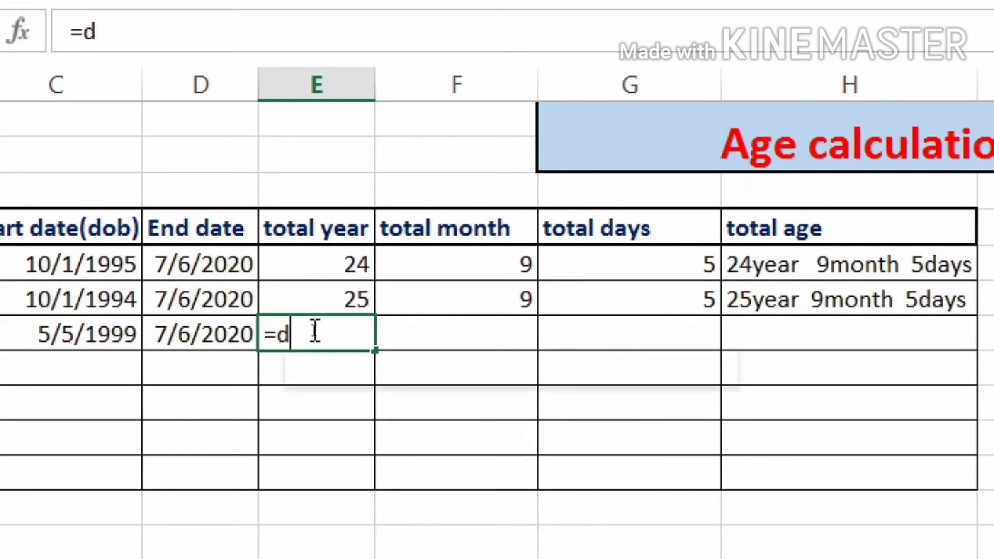
text(atedif)
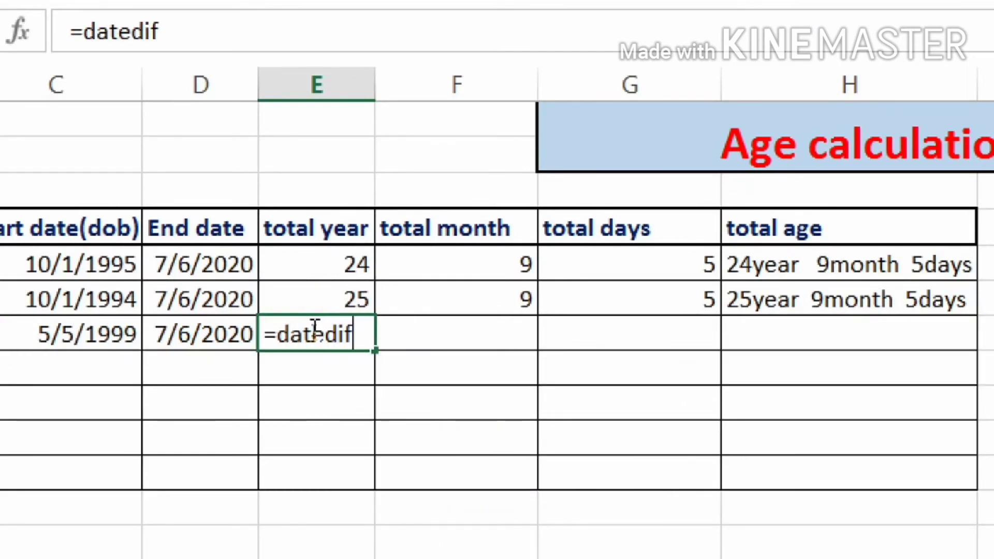
text(()
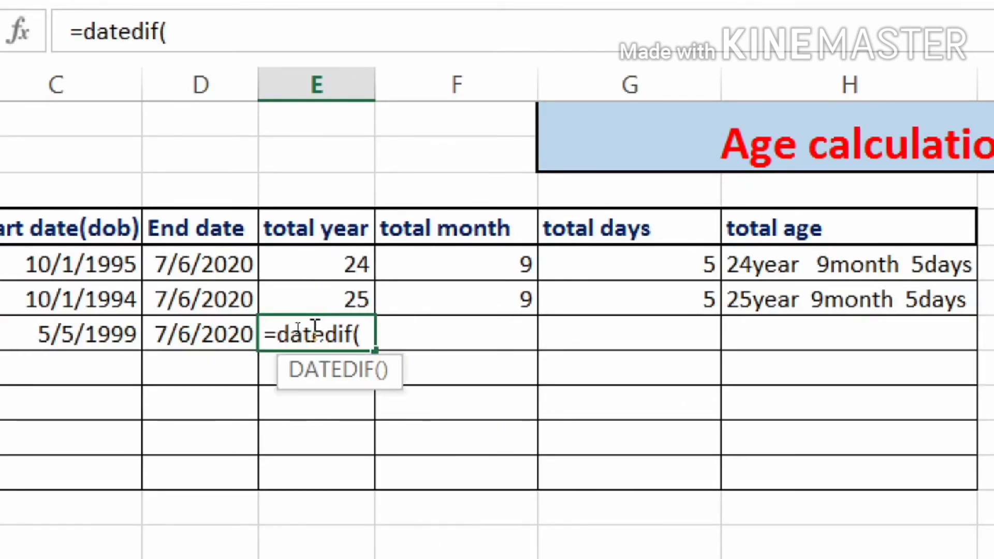
click(104, 333)
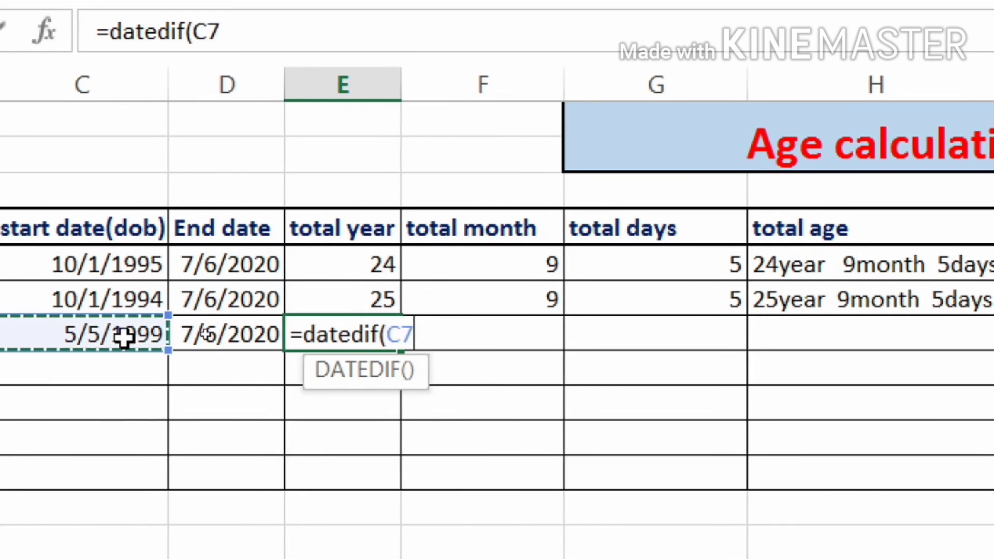
text(,)
click(230, 330)
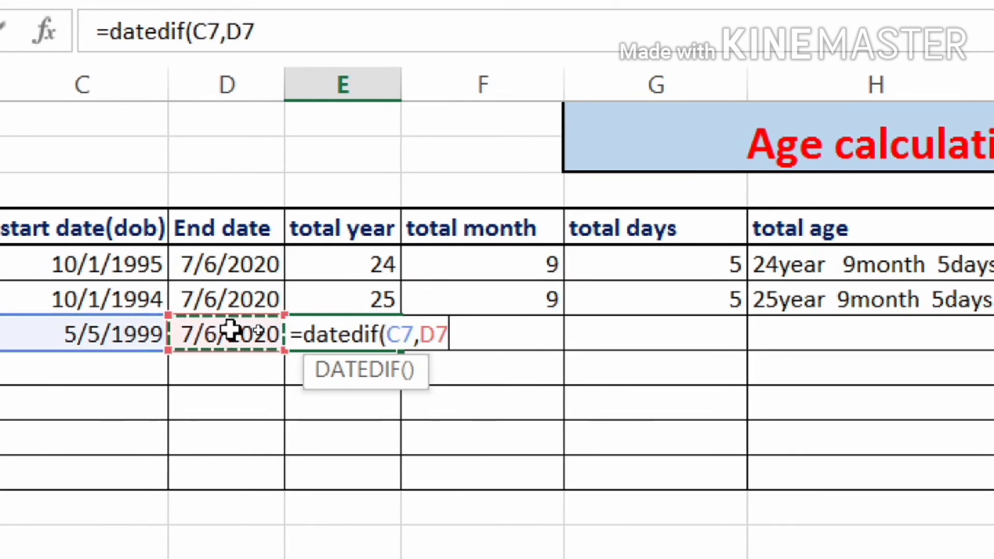
text(,")
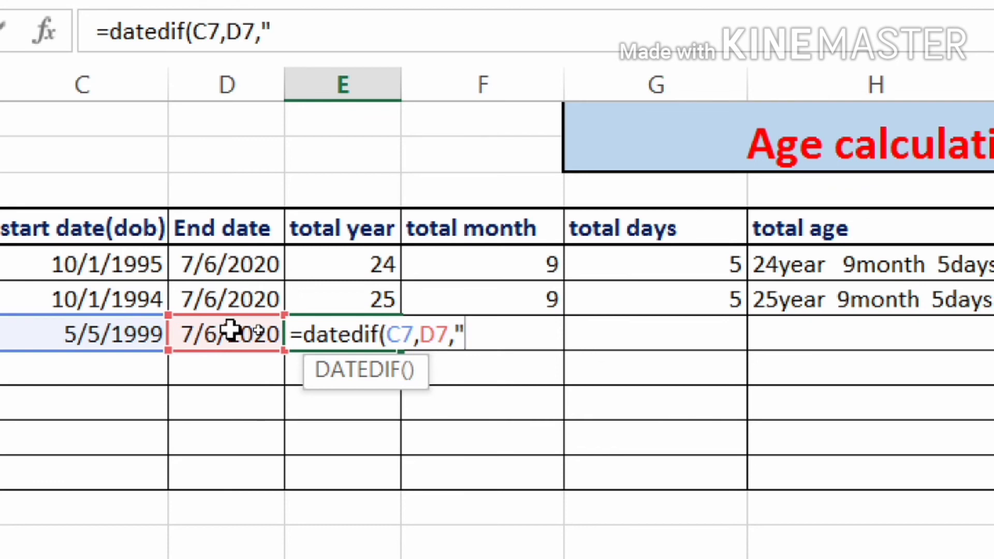
text(y")
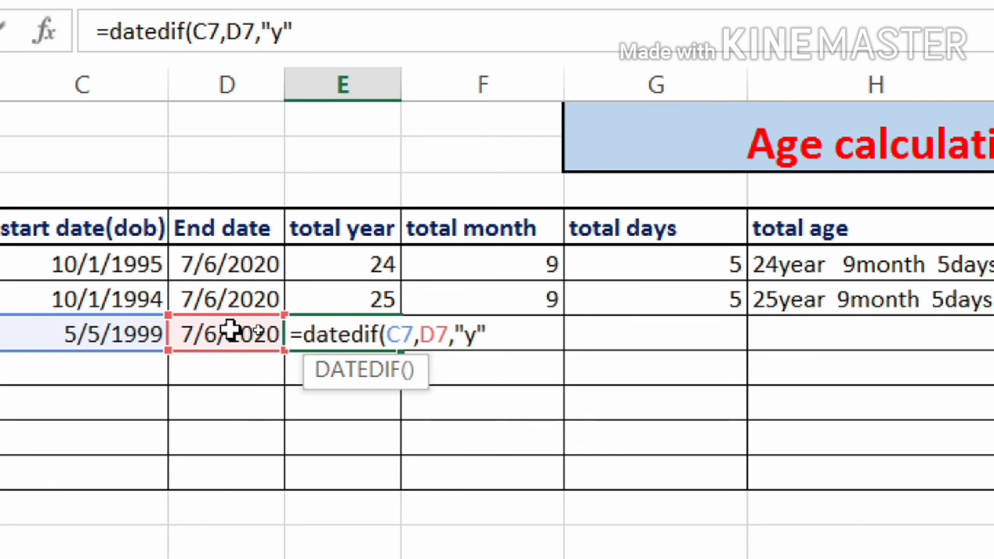
text())
key(Return)
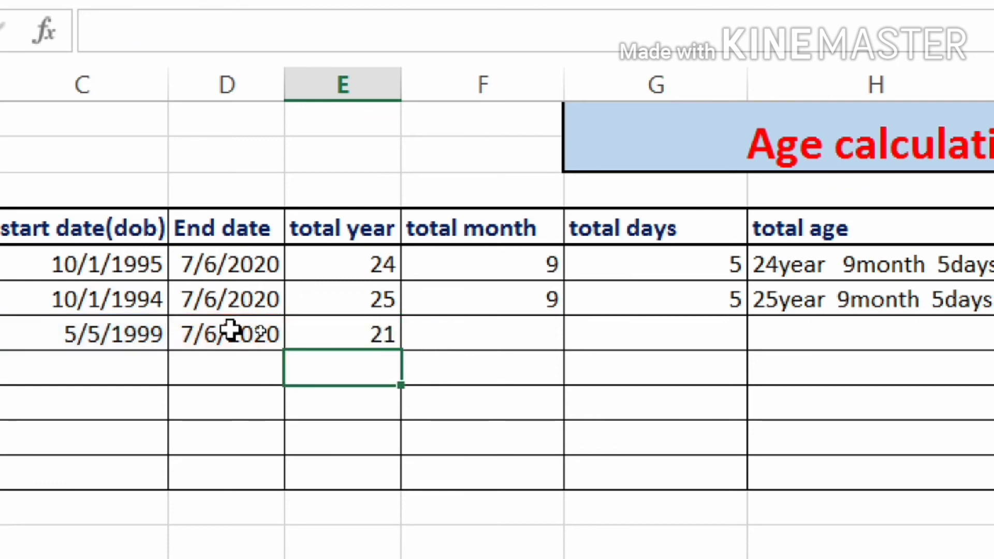
Calculate the third student's remaining months in F7 with the formula =datedif(C7,D7,"ym").
click(502, 339)
text(=dat)
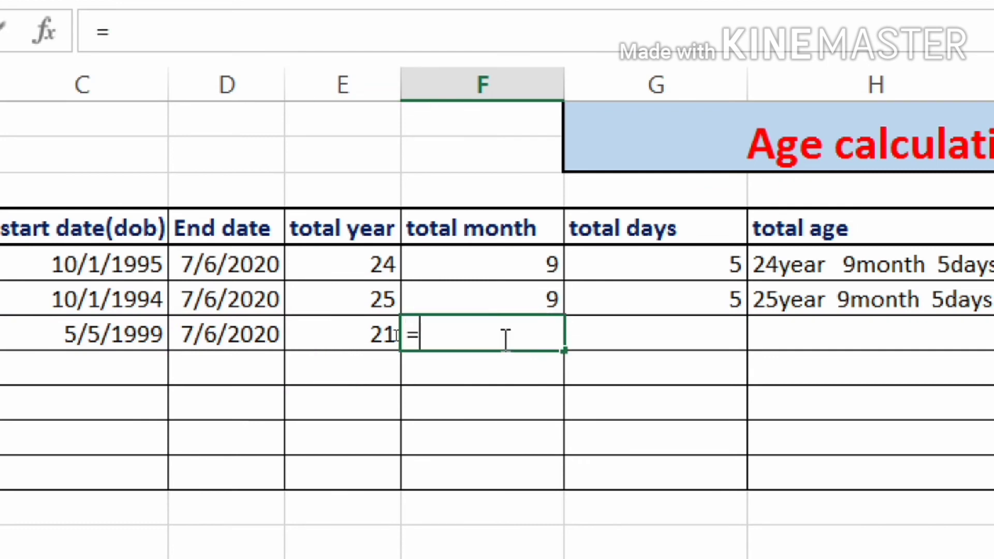
text(edif()
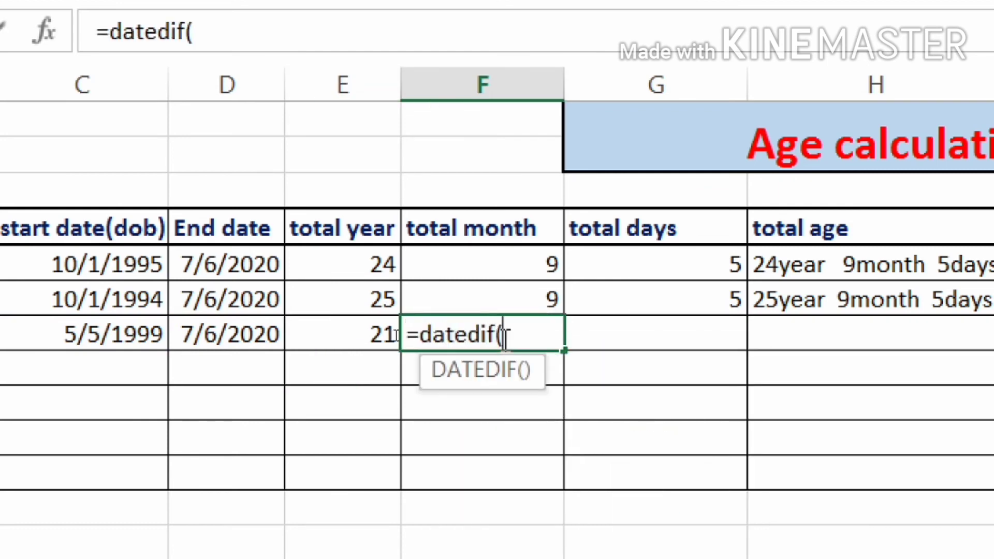
click(53, 334)
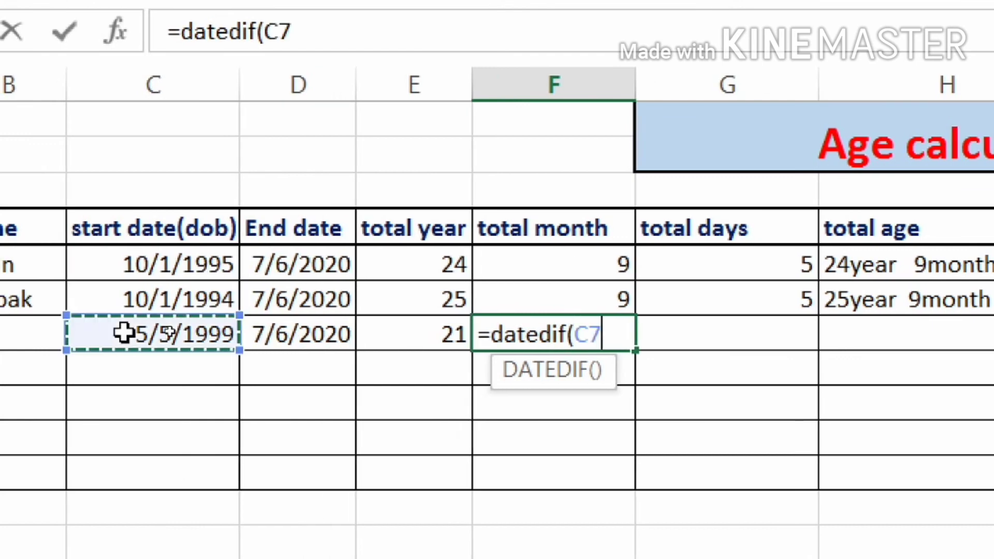
text(,)
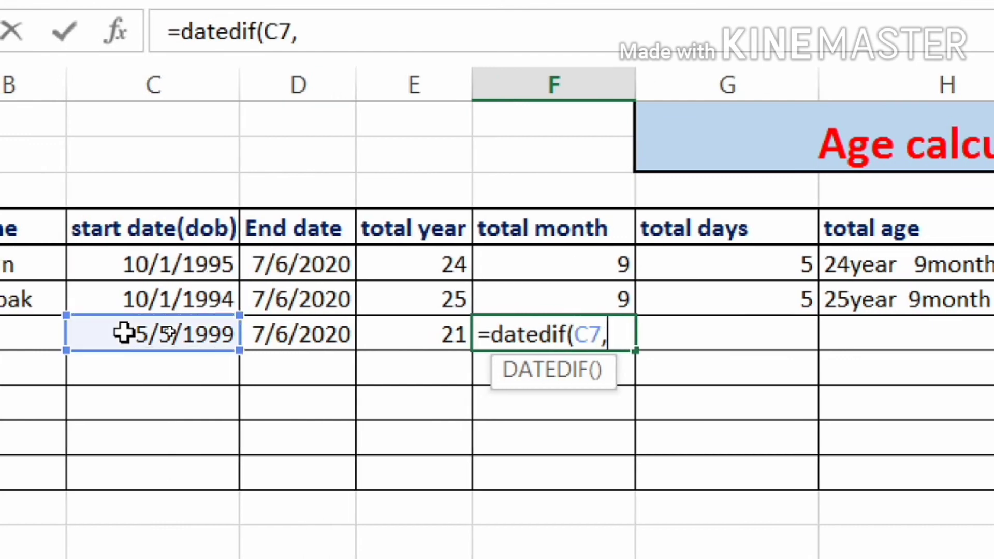
click(302, 331)
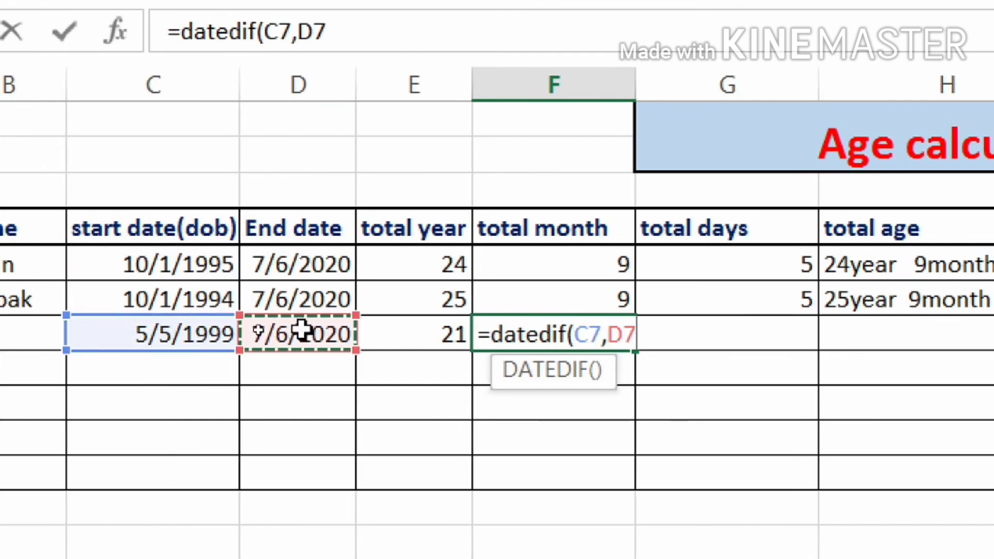
text(,"ym)
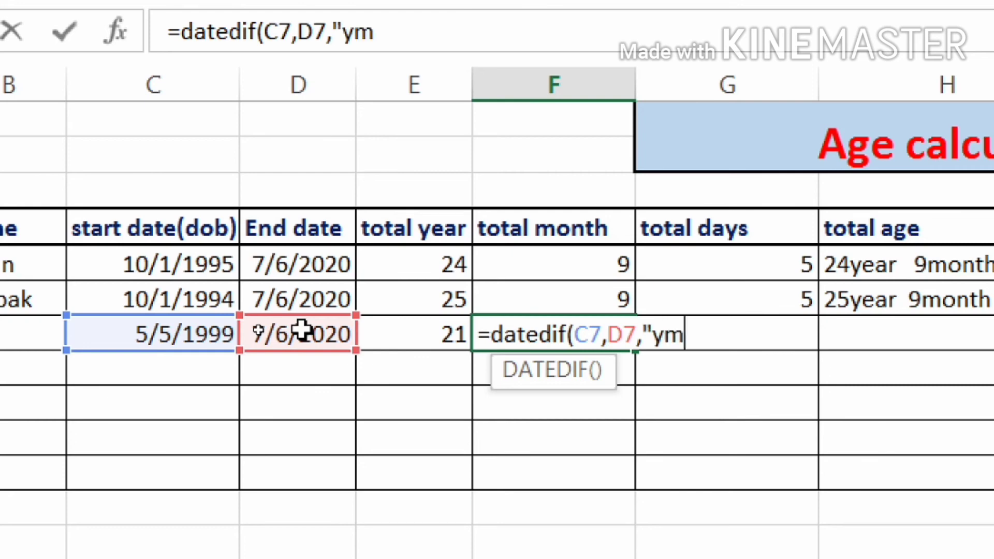
text("))
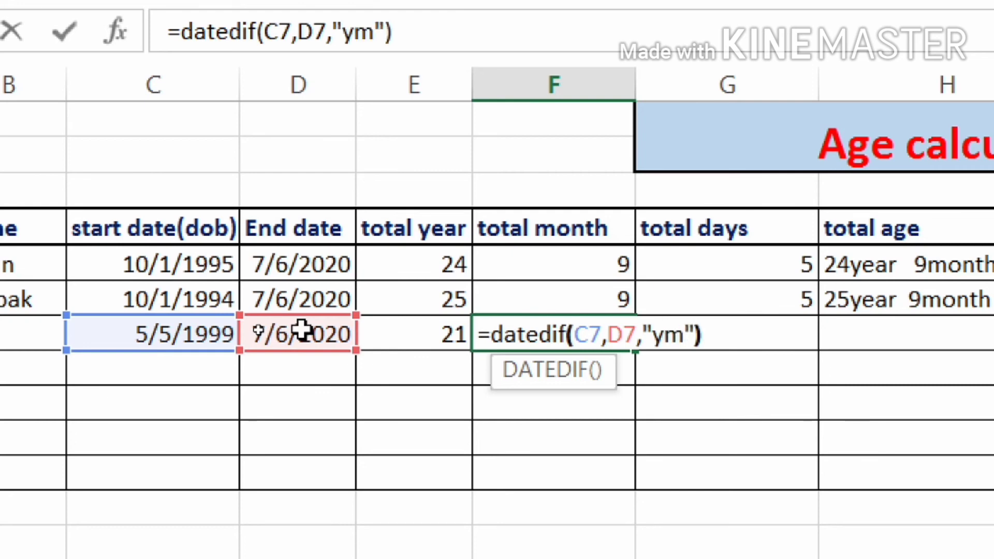
key(Return)
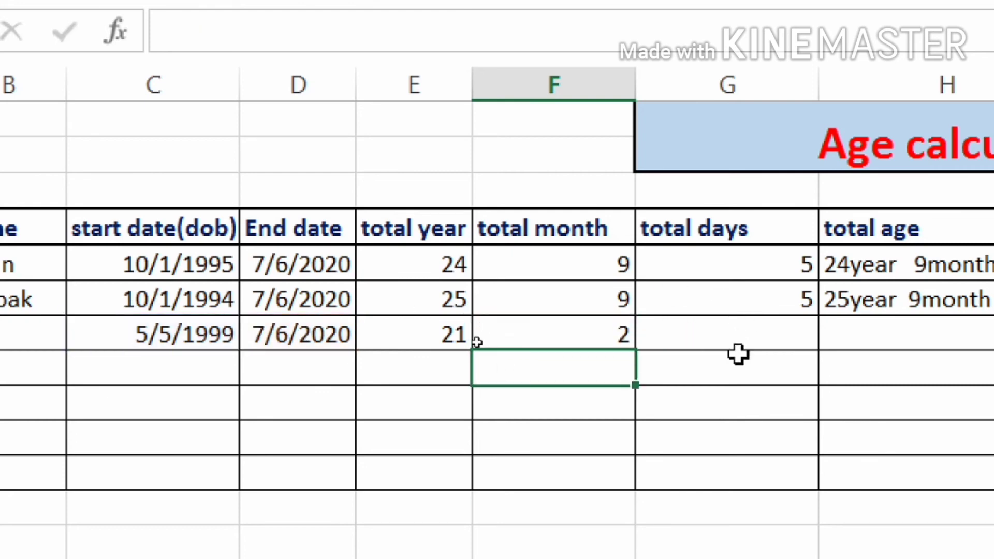
Calculate the third student's remaining days in G7 with the formula =datedif(C7,D7,"md").
click(718, 330)
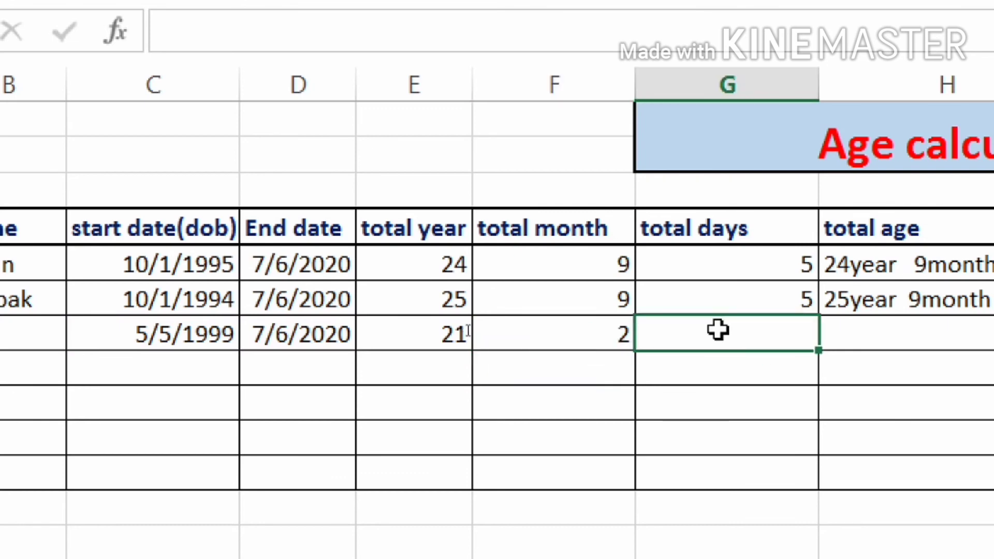
text(=dated)
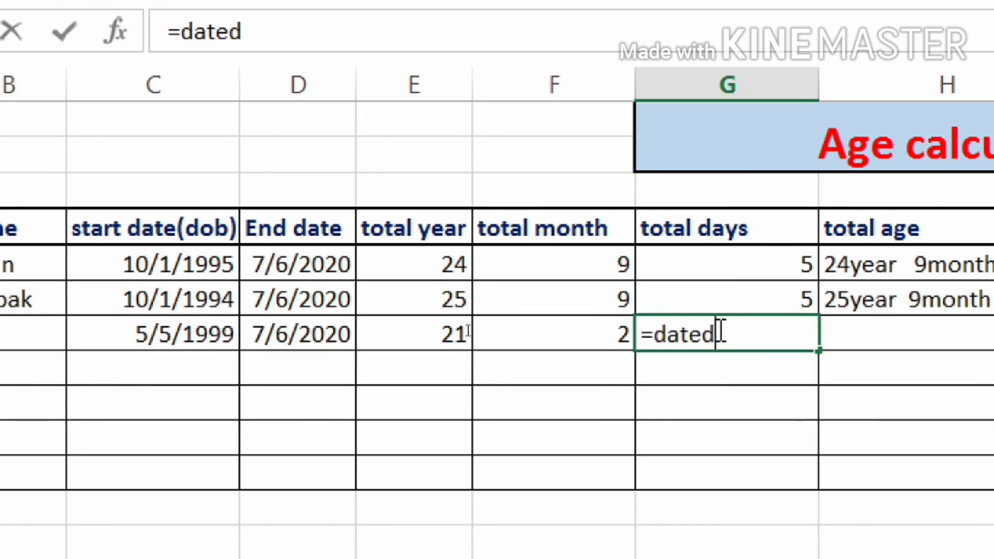
text(if()
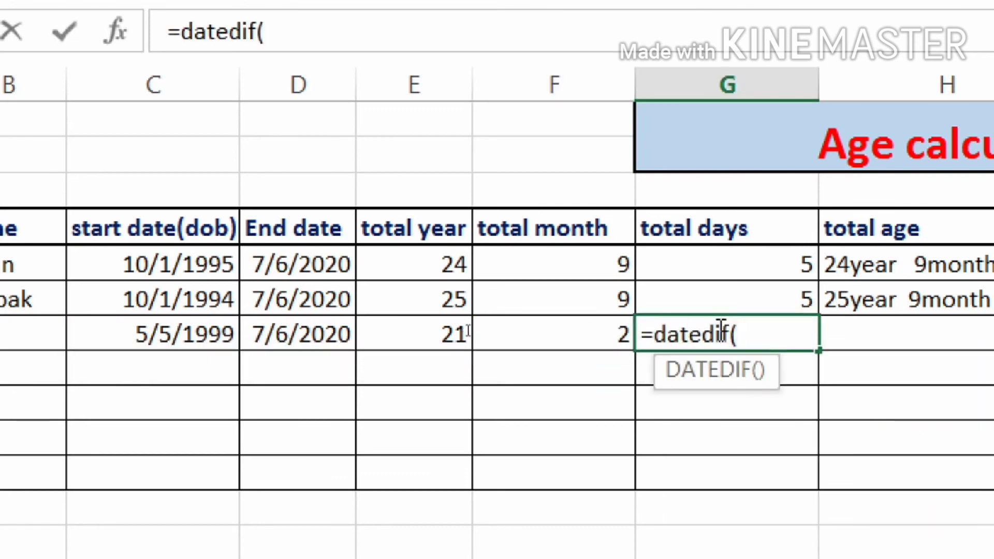
click(144, 323)
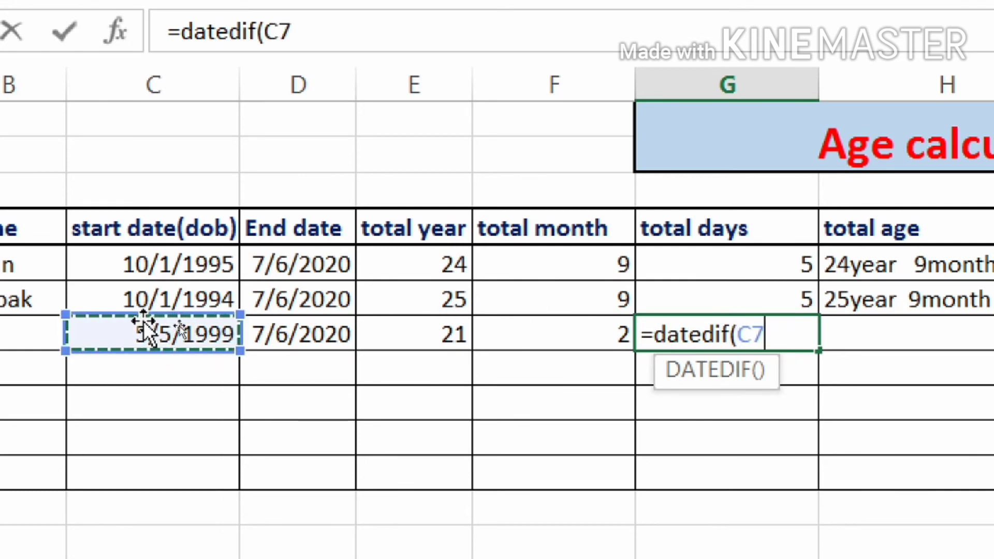
text(,)
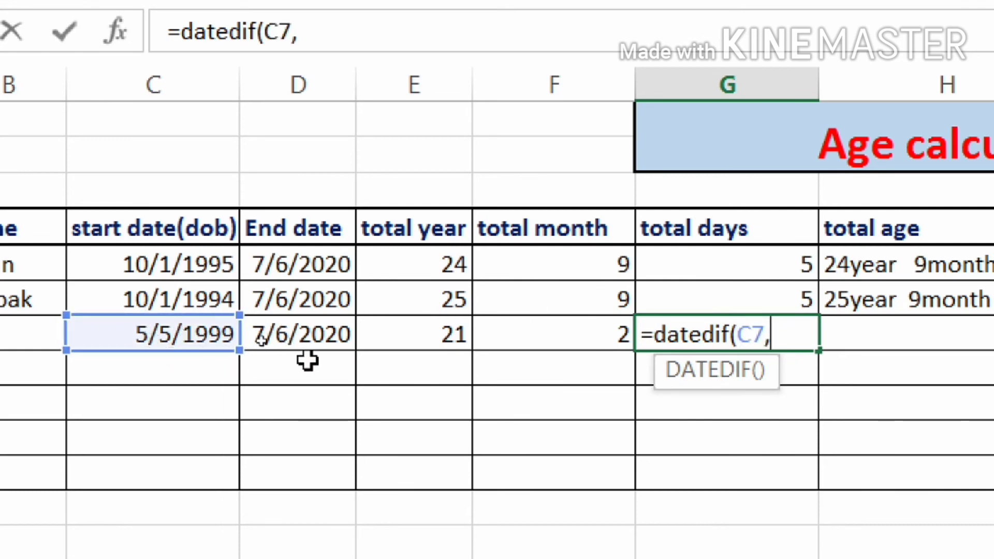
click(307, 318)
text(,)
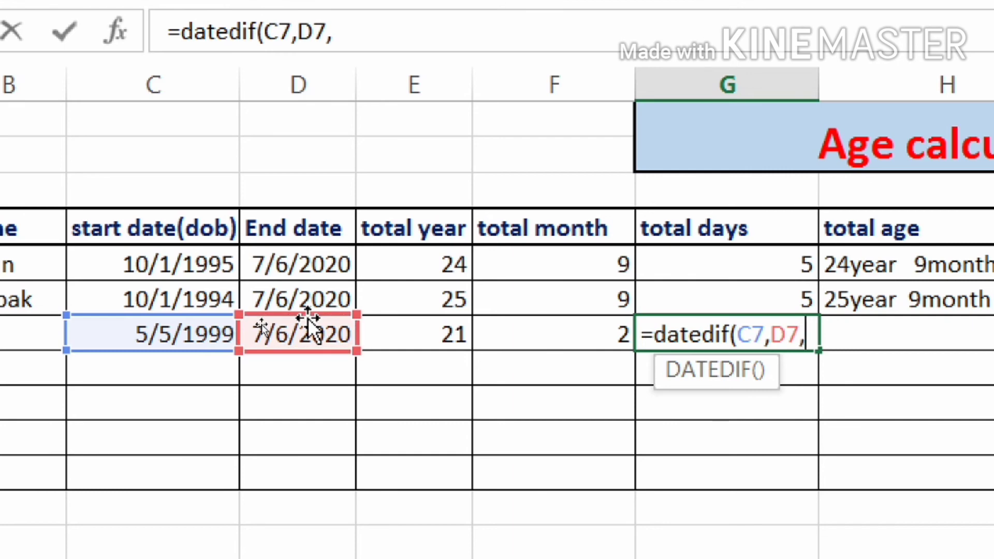
text("md)
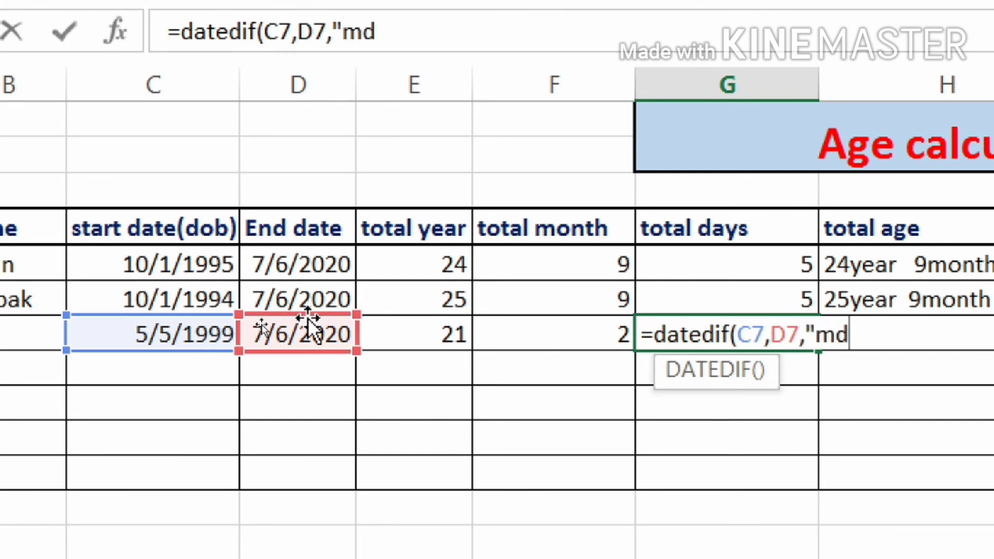
text("))
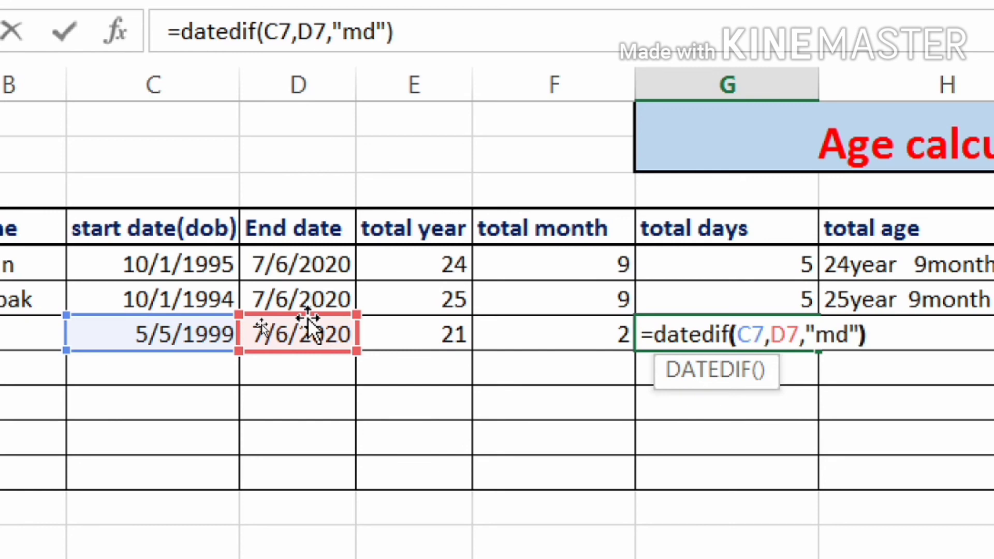
key(Return)
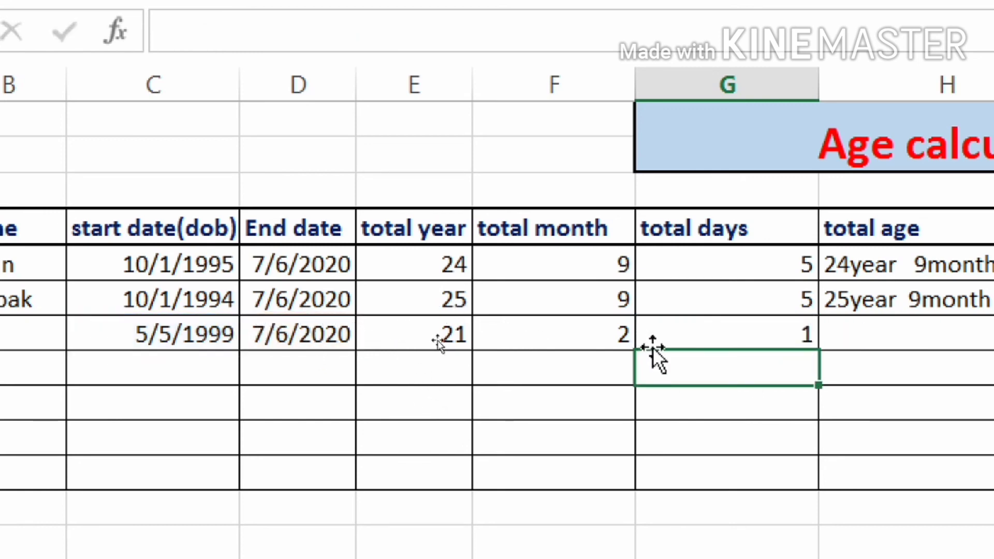
Combine the third student's total age in H7 with the formula =E7&"year"&F7&"month"&G7&"days".
click(860, 327)
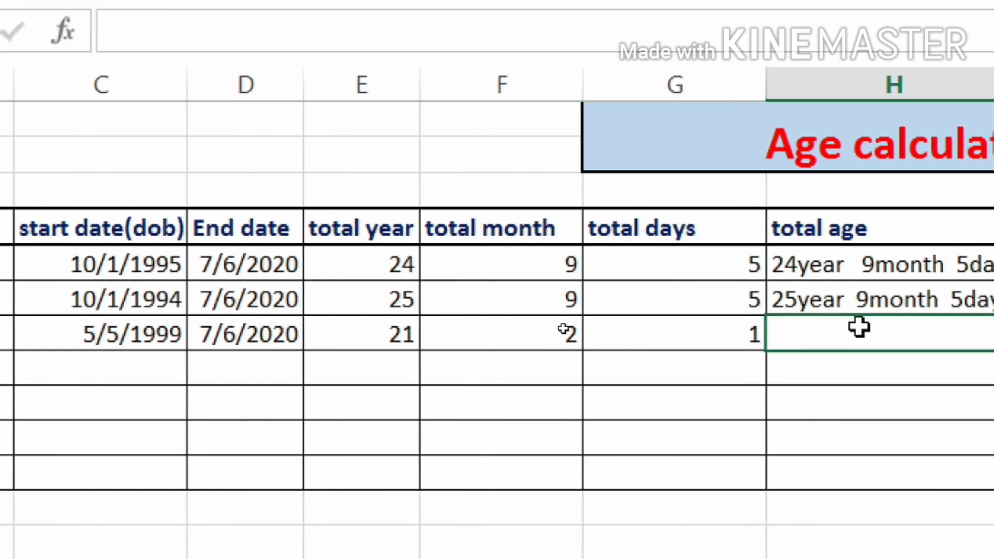
text(=)
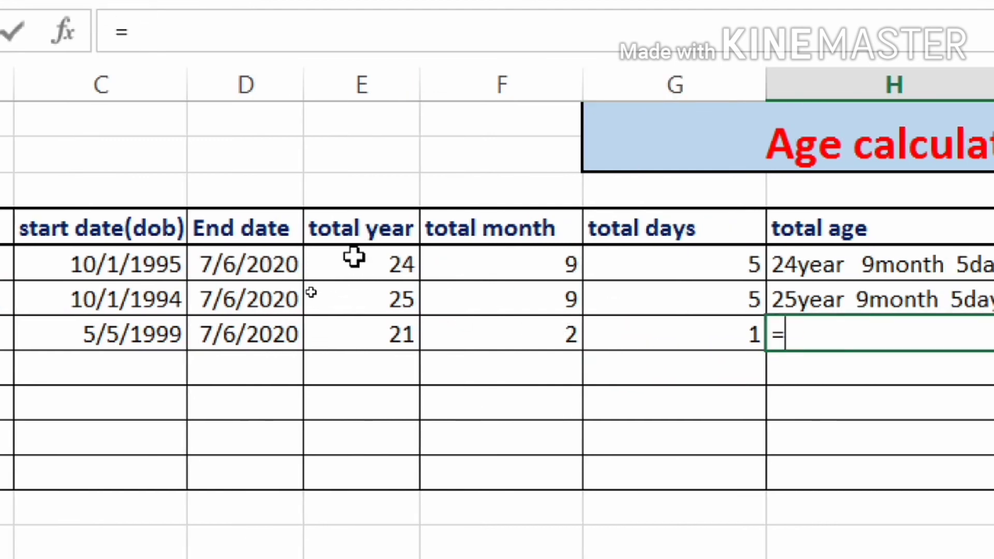
click(357, 339)
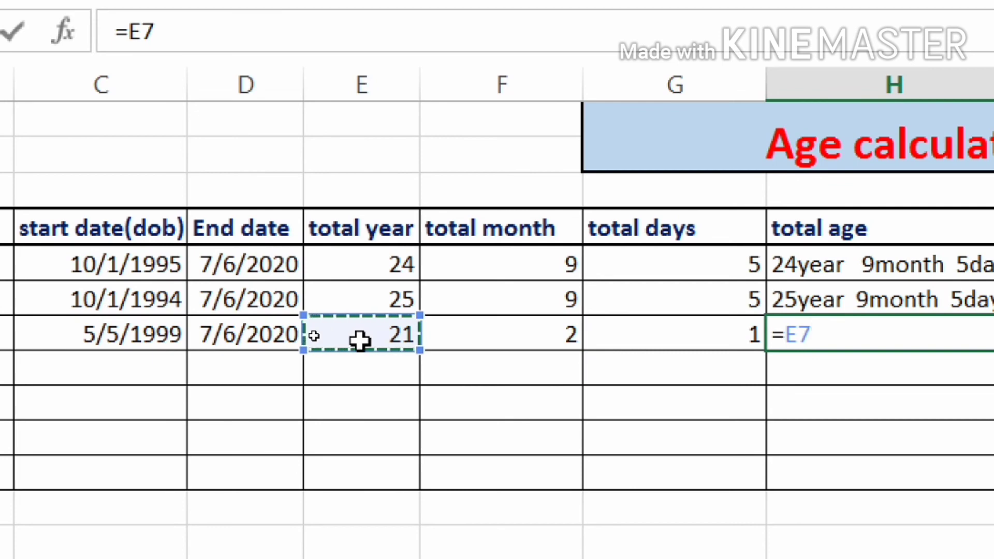
text(&)
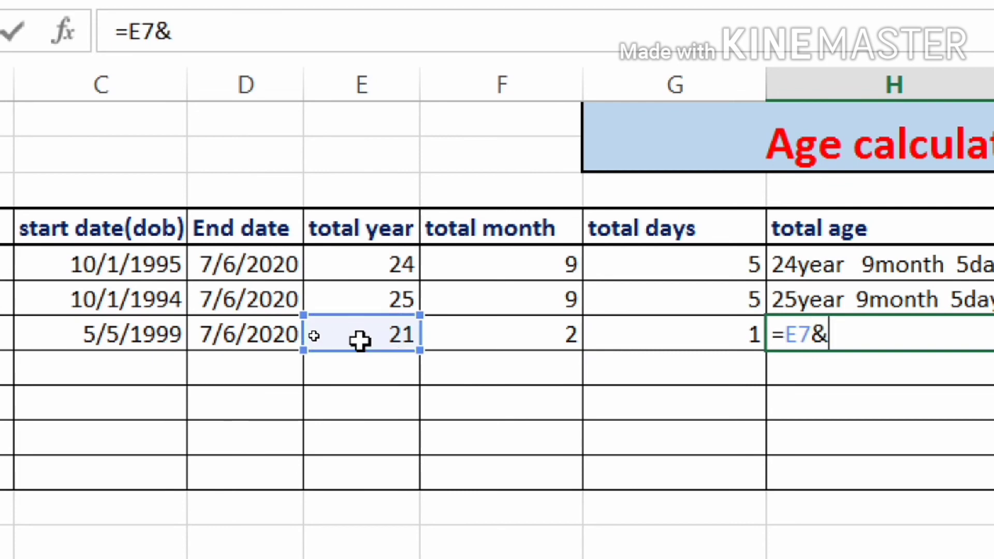
text("year")
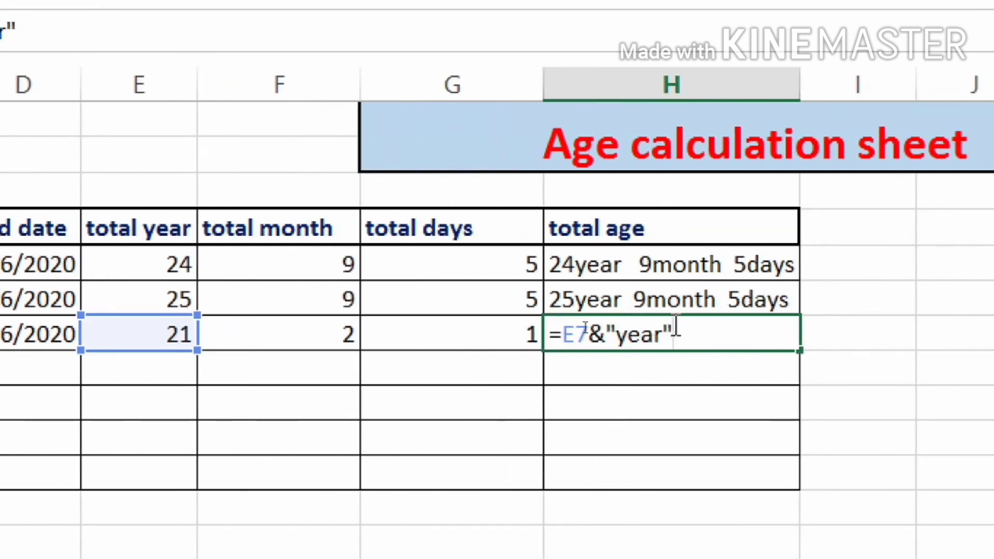
text(&)
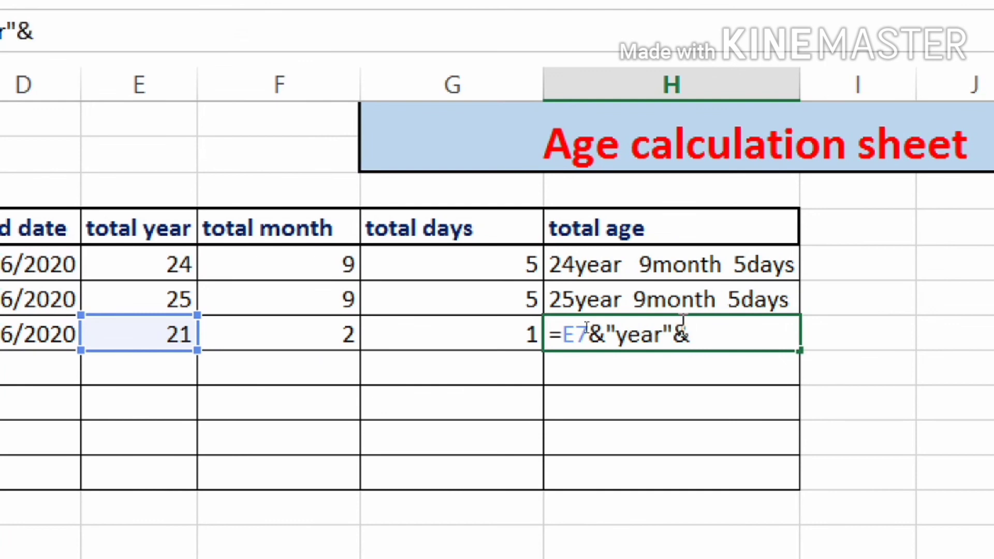
click(249, 333)
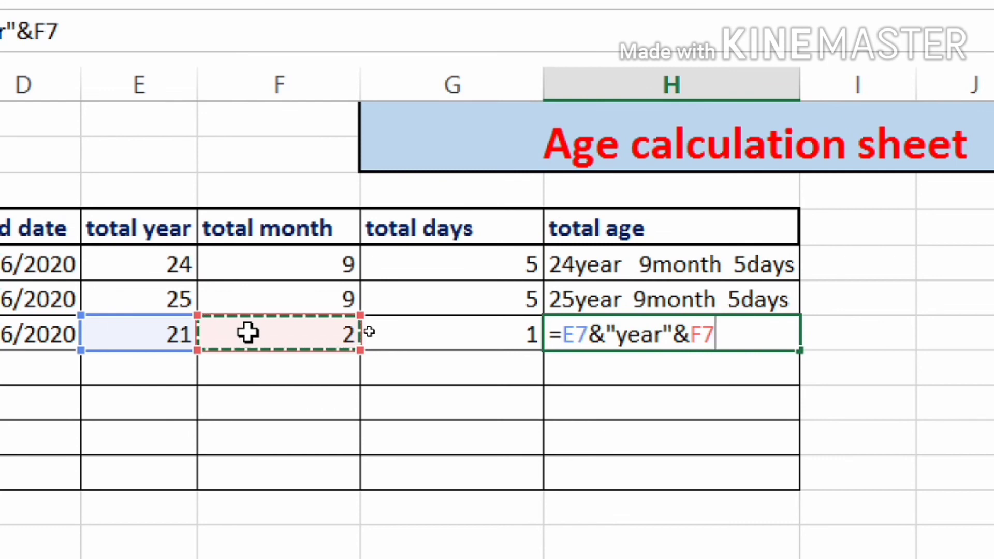
text(&")
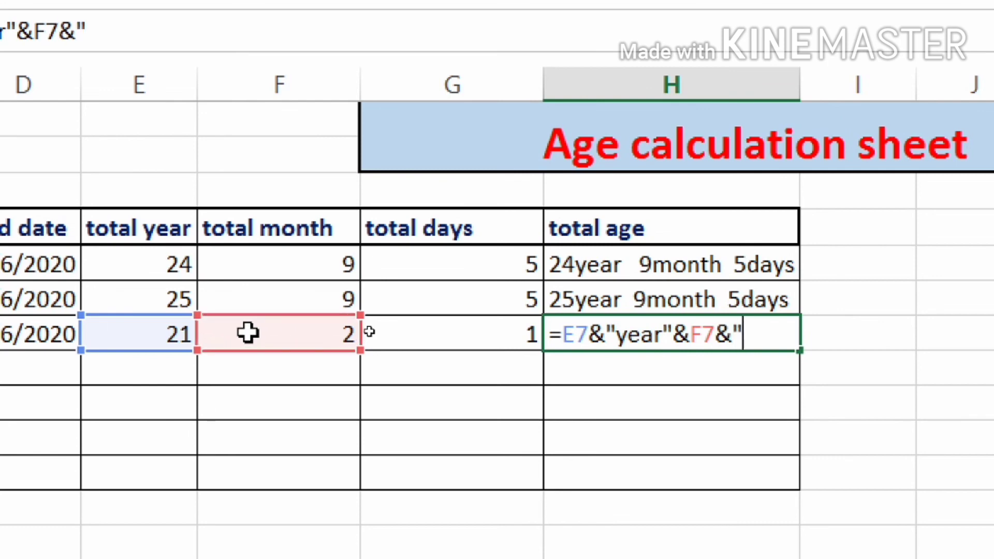
text(month)
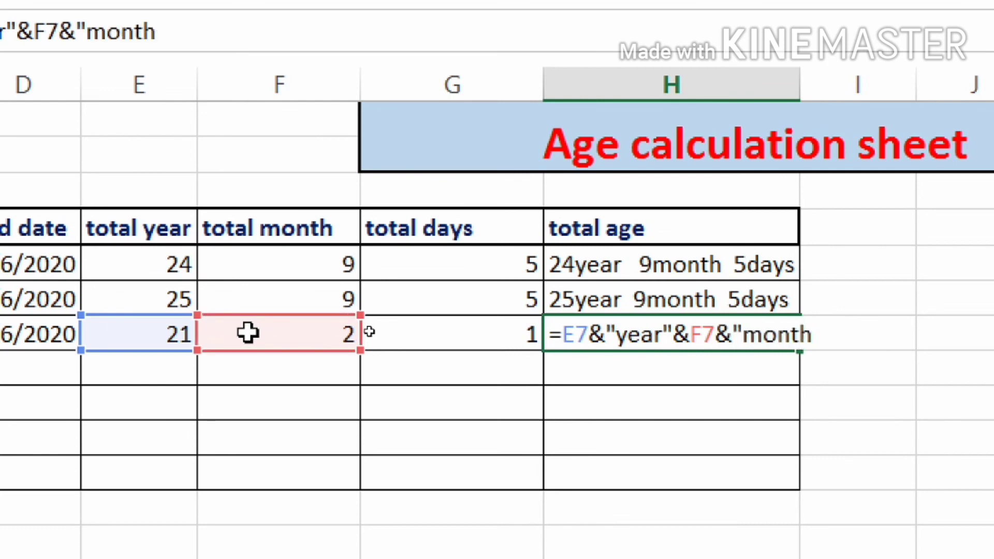
text("&)
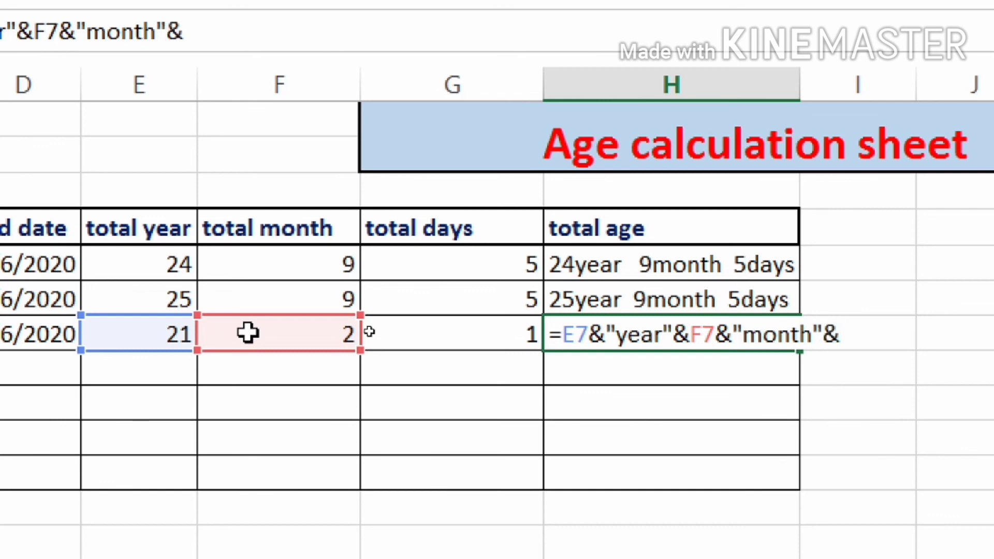
click(512, 330)
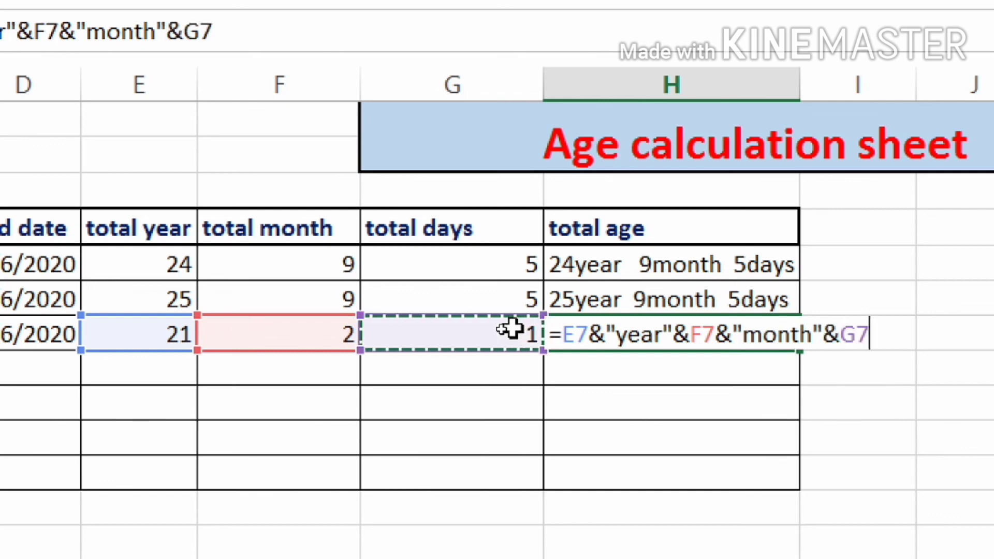
text(&)
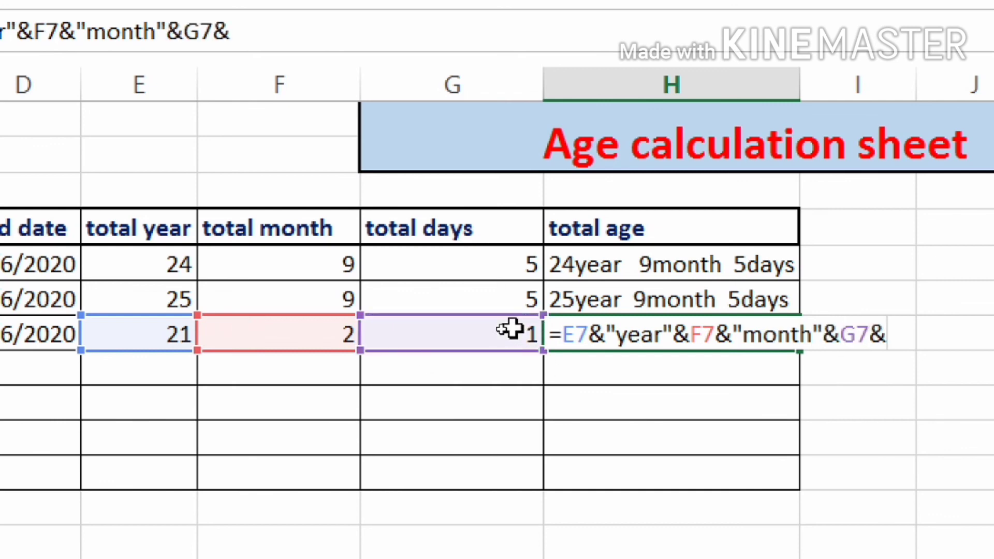
text("days")
key(Return)
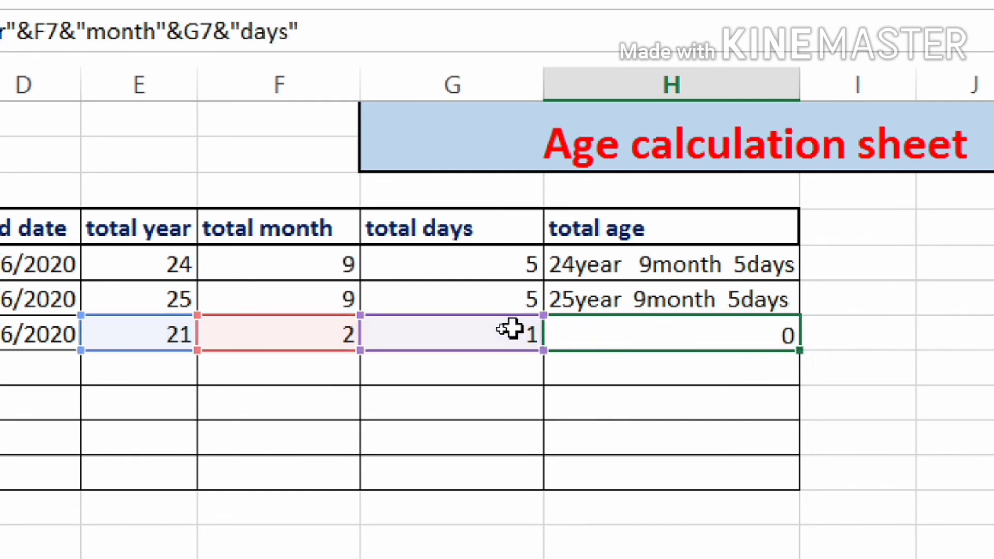
Add two trailing spaces inside the "year" and "month" text strings of the formula in H7.
double_click(646, 322)
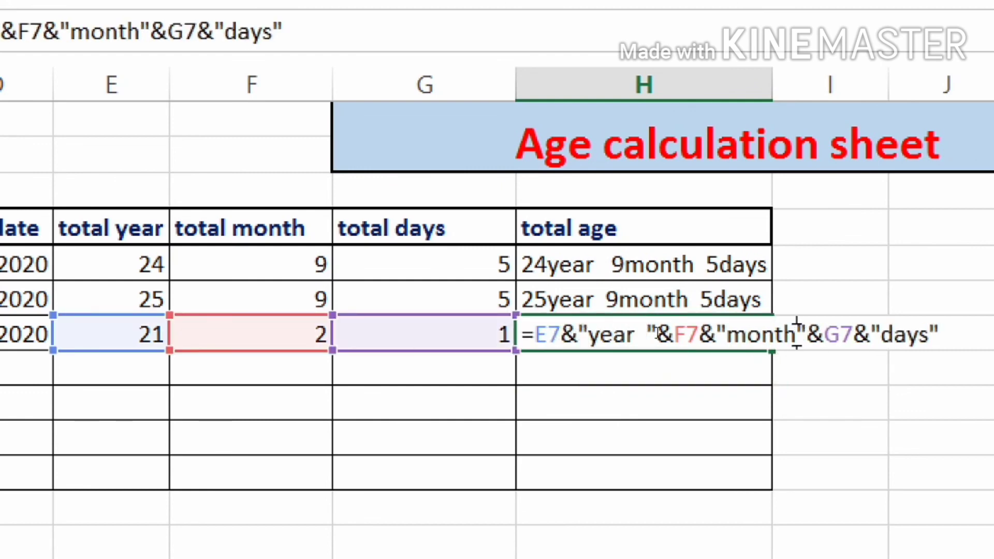
key(Return)
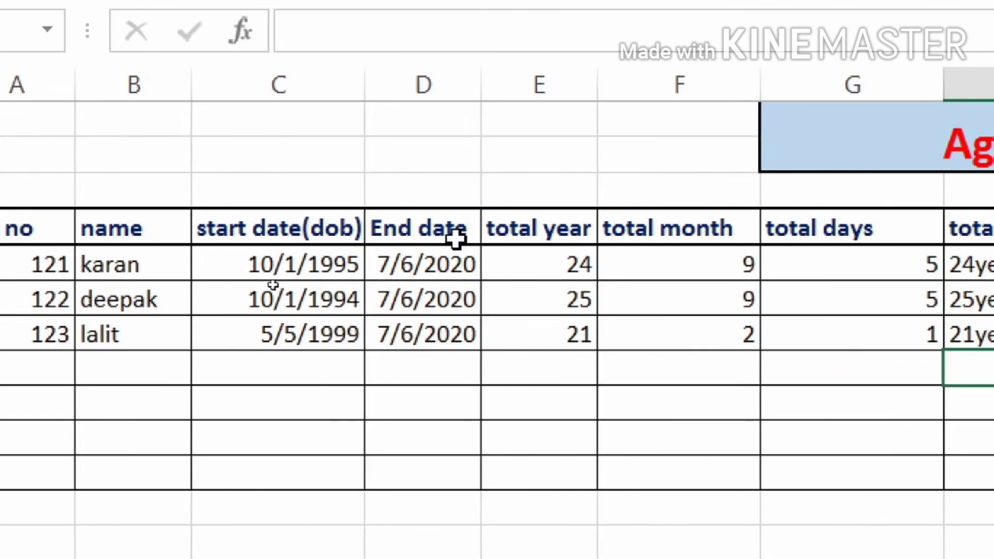
Review the first student's formulas for total year, total month, total days and total age in E5 through H5.
double_click(540, 263)
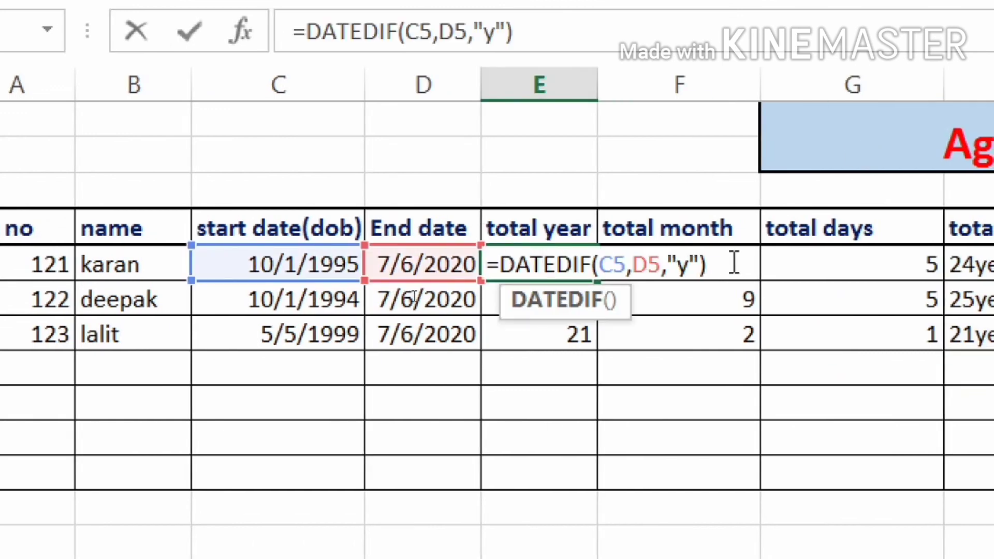
key(Return)
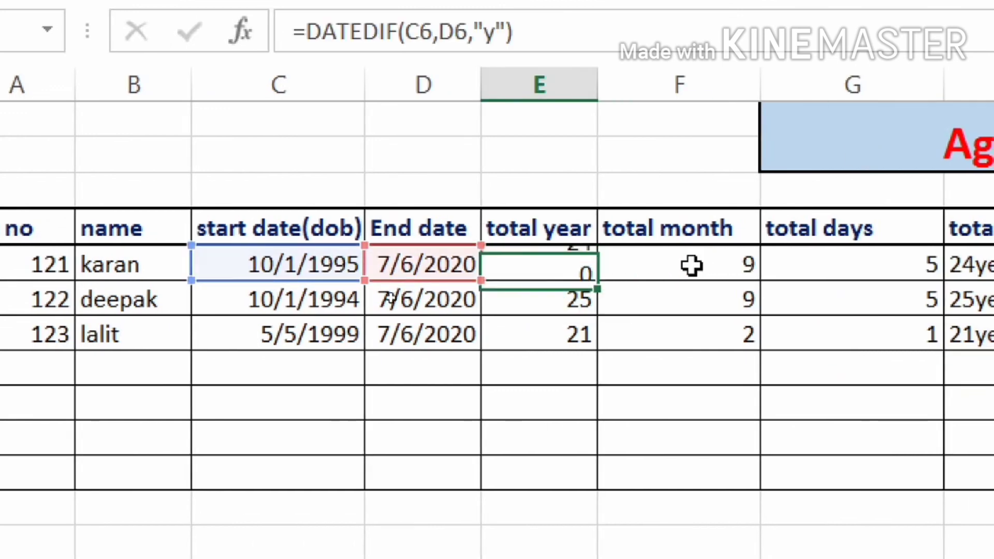
click(698, 277)
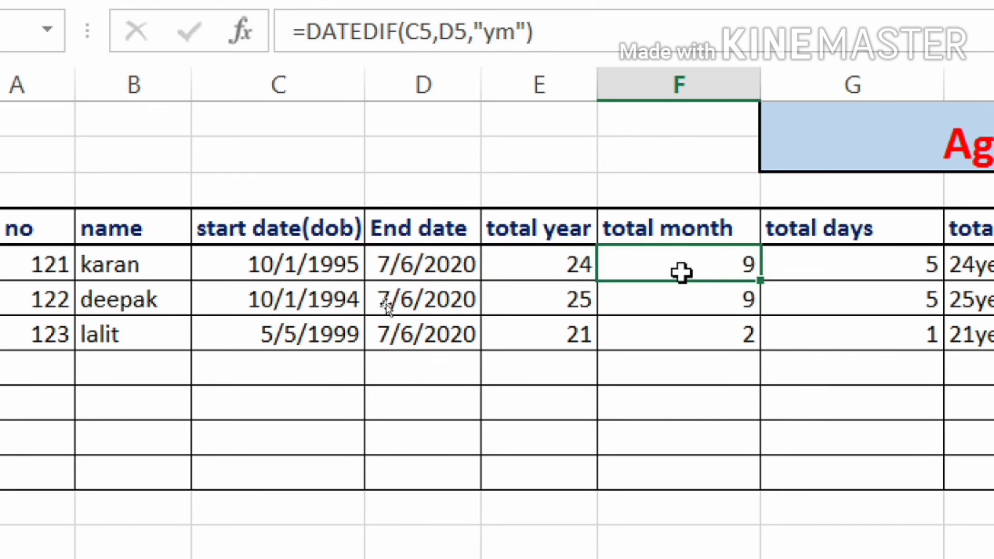
key(Down)
key(Down)
double_click(687, 257)
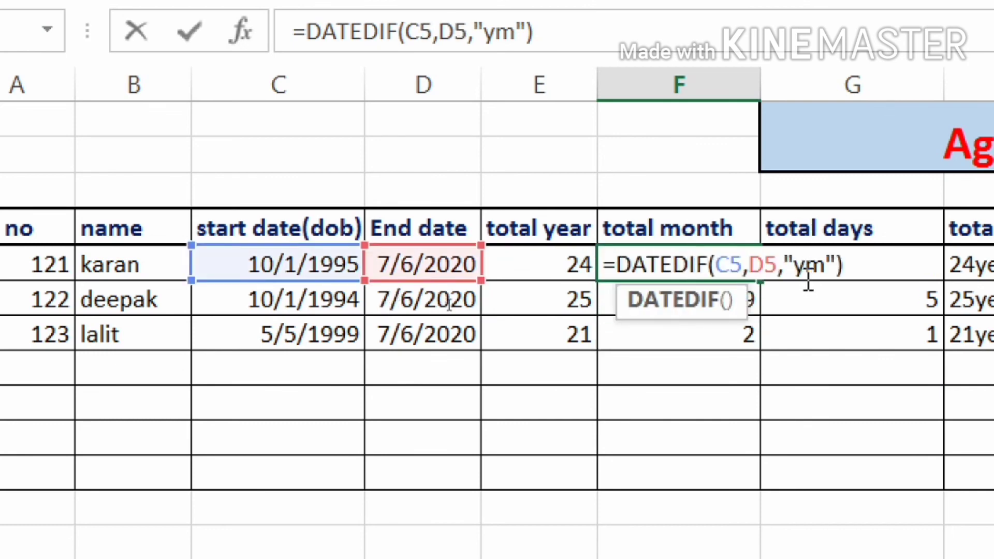
key(Return)
click(849, 257)
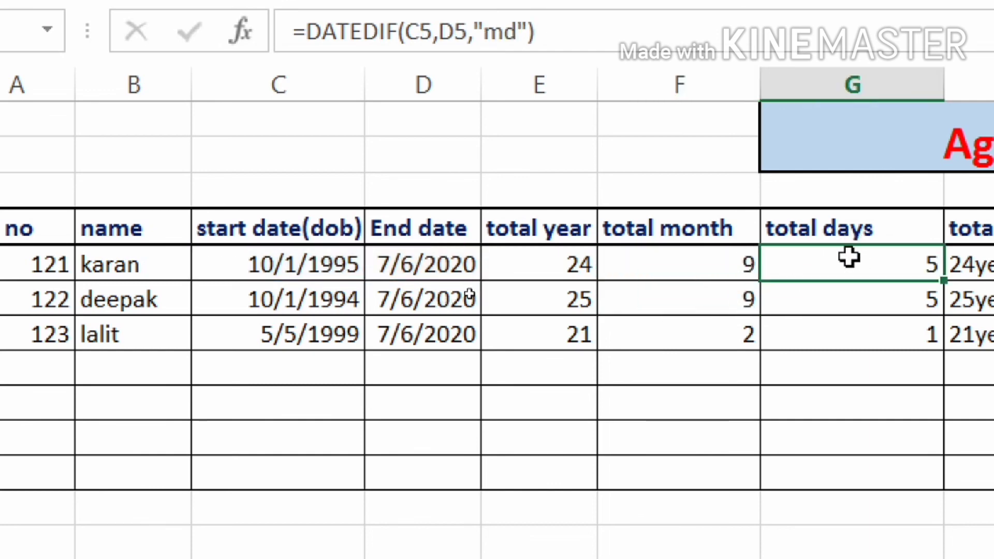
double_click(814, 258)
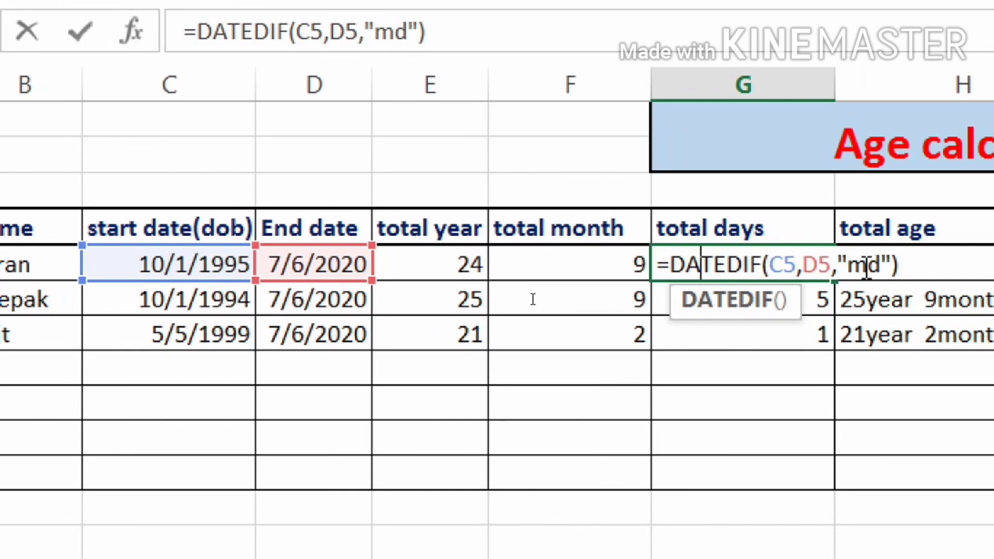
key(Return)
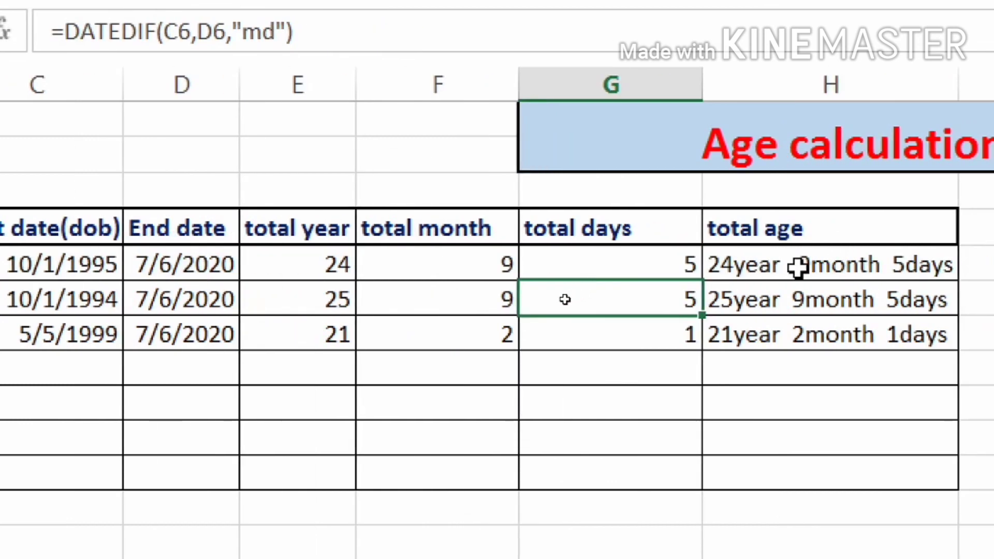
double_click(932, 265)
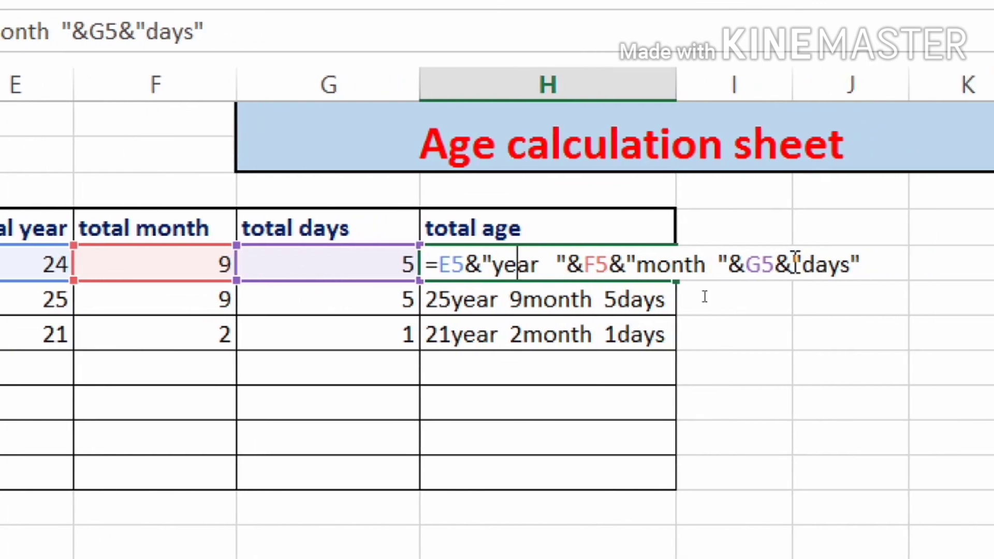
key(Return)
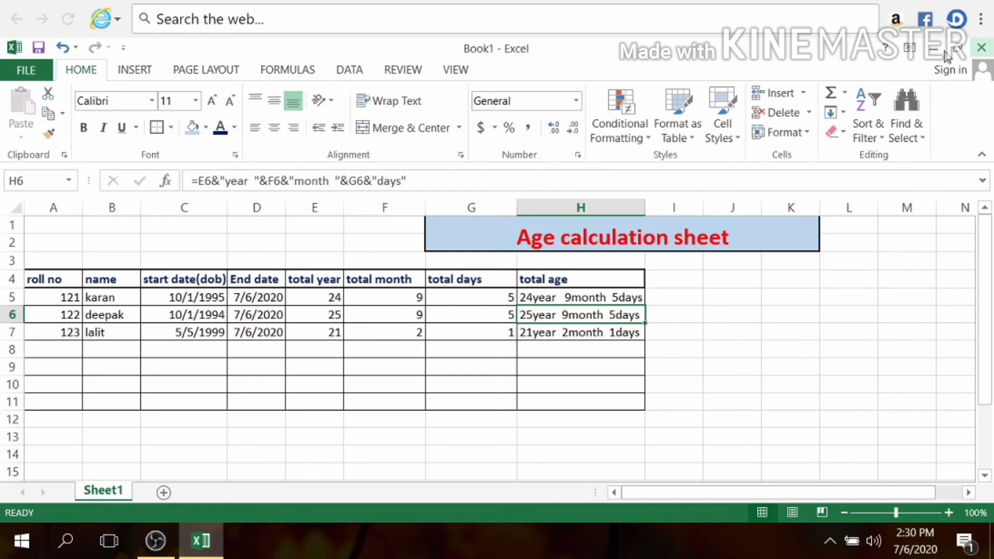
Close the Book1 workbook and discard its changes without saving.
click(23, 72)
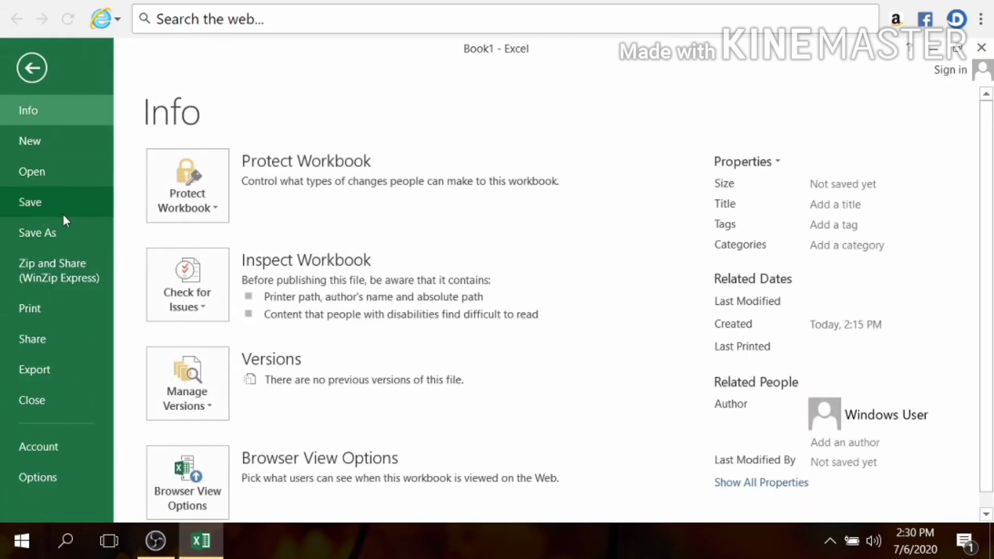
click(35, 73)
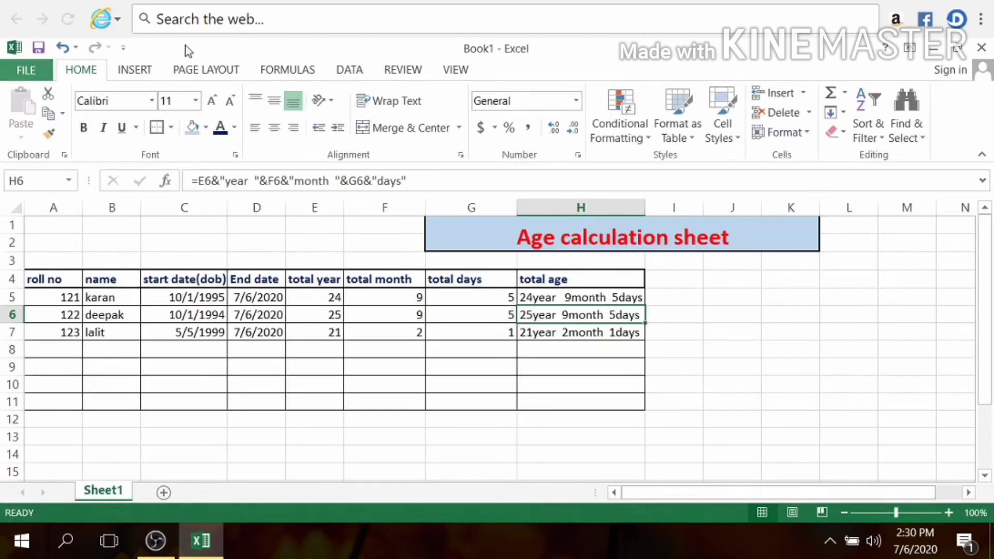
click(981, 47)
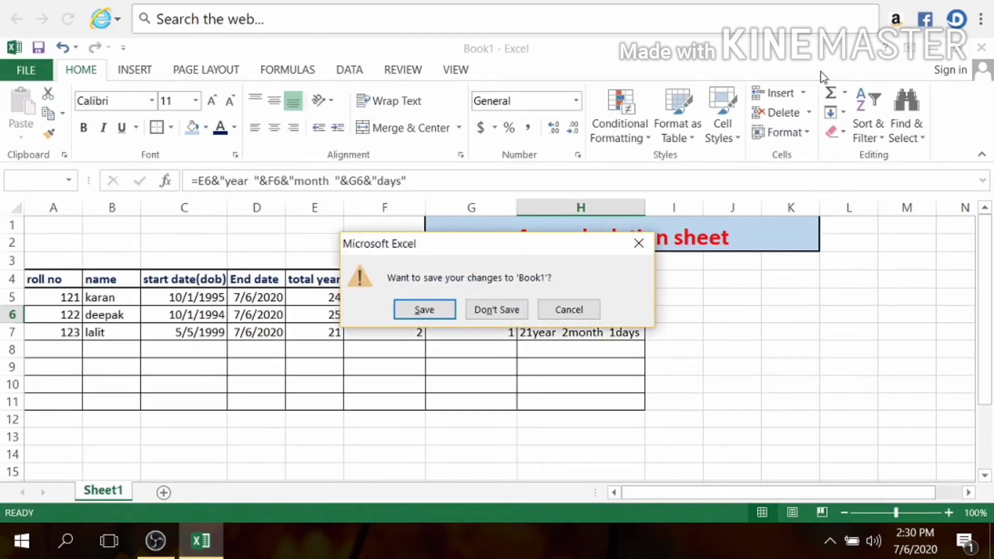
click(496, 310)
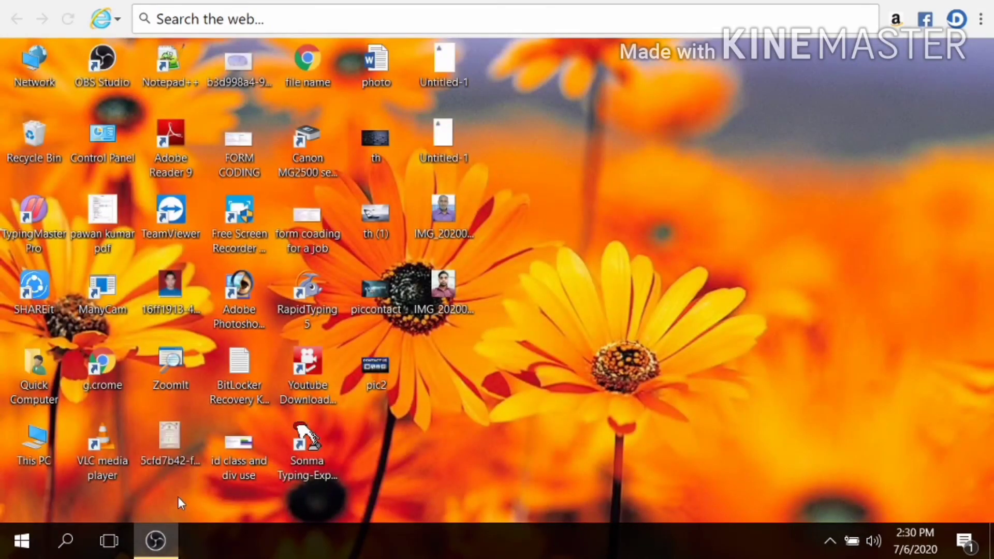